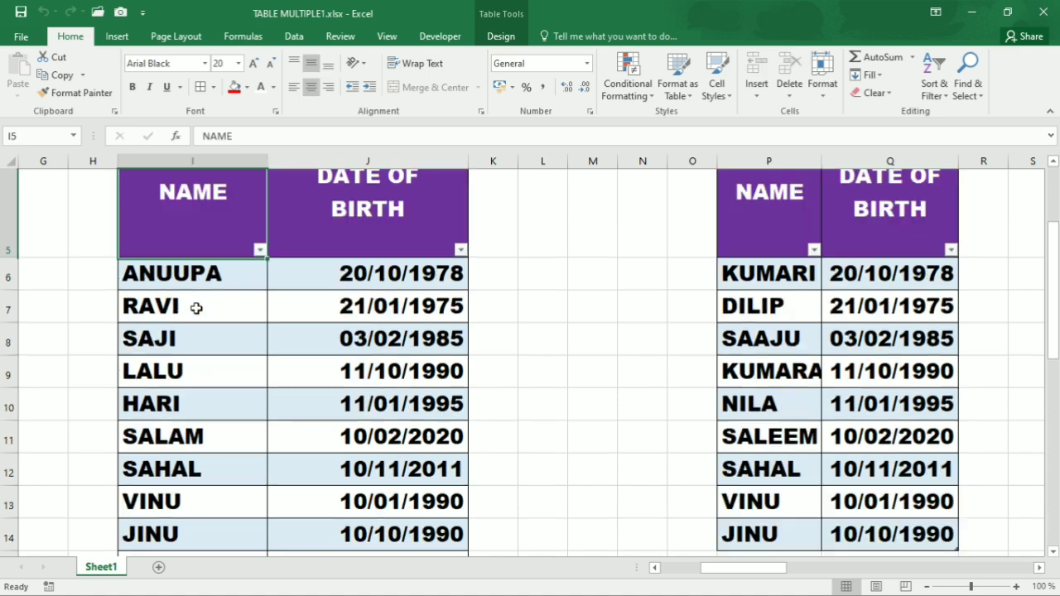
Step: Look over the upper row of NAME and DATE OF BIRTH tables laid out across Sheet1
key("Right")
key("Right")
key("Right")
key("Right")
key("Right")
key("Right")
key("Right")
key("Right")
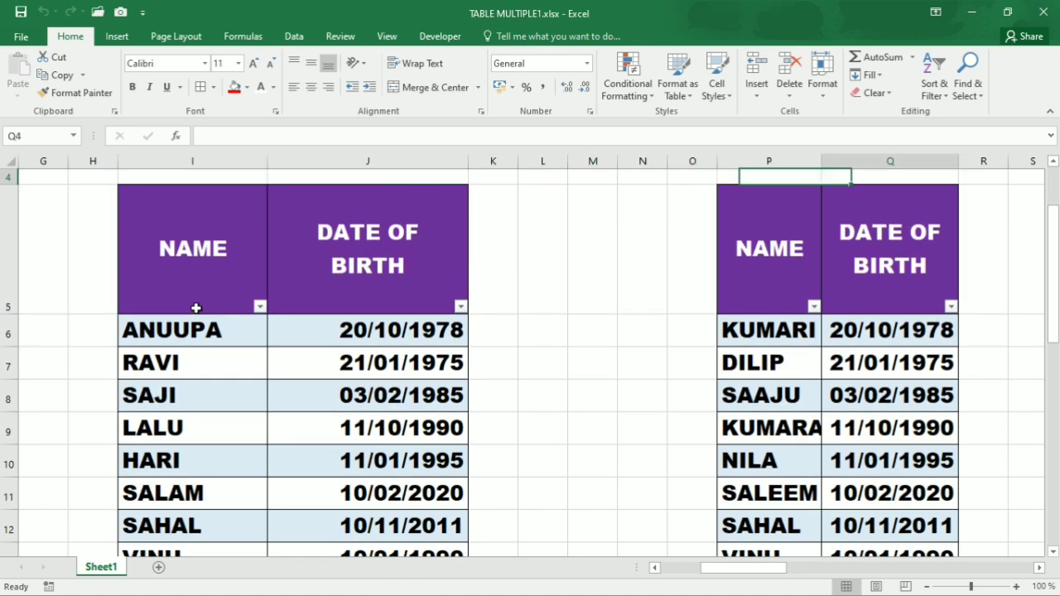
key("Down")
key("Down")
key("Down")
key("Right")
key("Right")
key("Right")
key("Right")
key("Right")
key("Right")
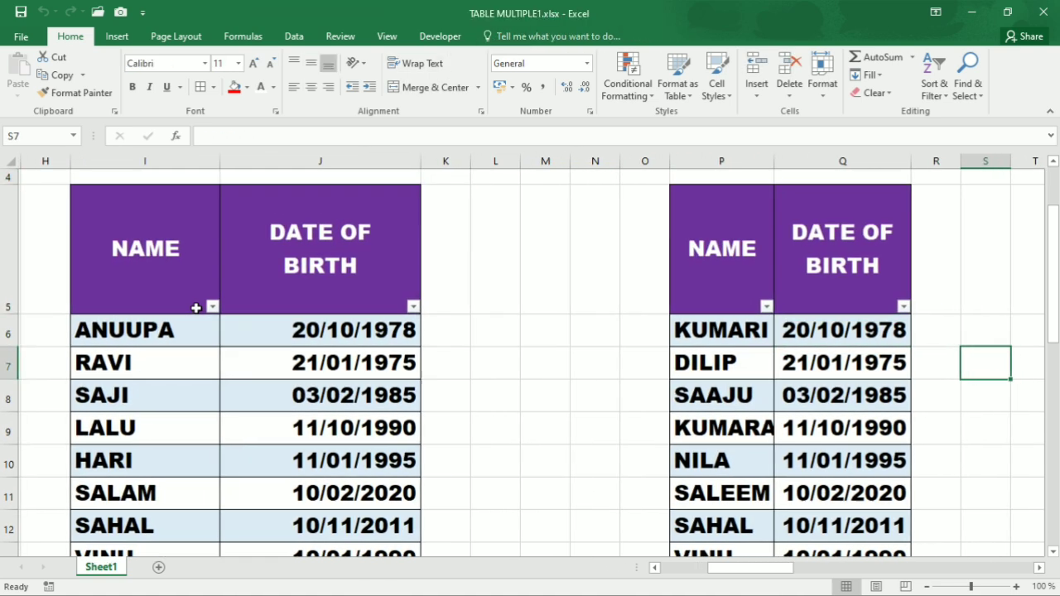
key("Right")
key("Right")
key("Right")
key("Right")
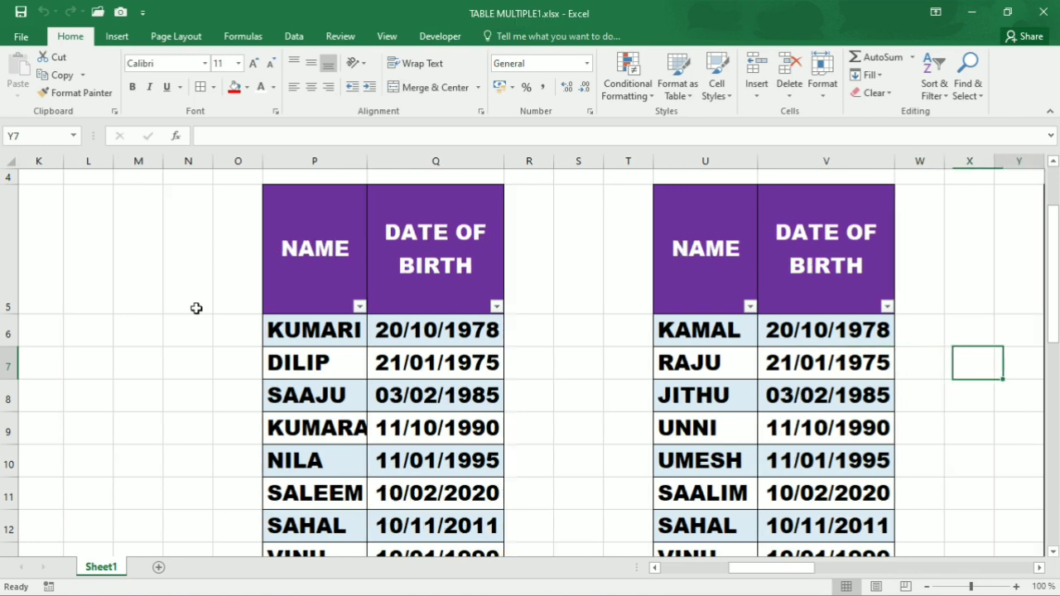
Step: Look over the lower row of NAME and DATE OF BIRTH tables on Sheet1, from the last table back to the first
key("Down")
key("Down")
key("Down")
key("Down")
key("Down")
key("Down")
key("Down")
key("Down")
key("Down")
key("Down")
key("Down")
key("Down")
key("Down")
key("Down")
key("Down")
key("Down")
key("Down")
key("Down")
key("Down")
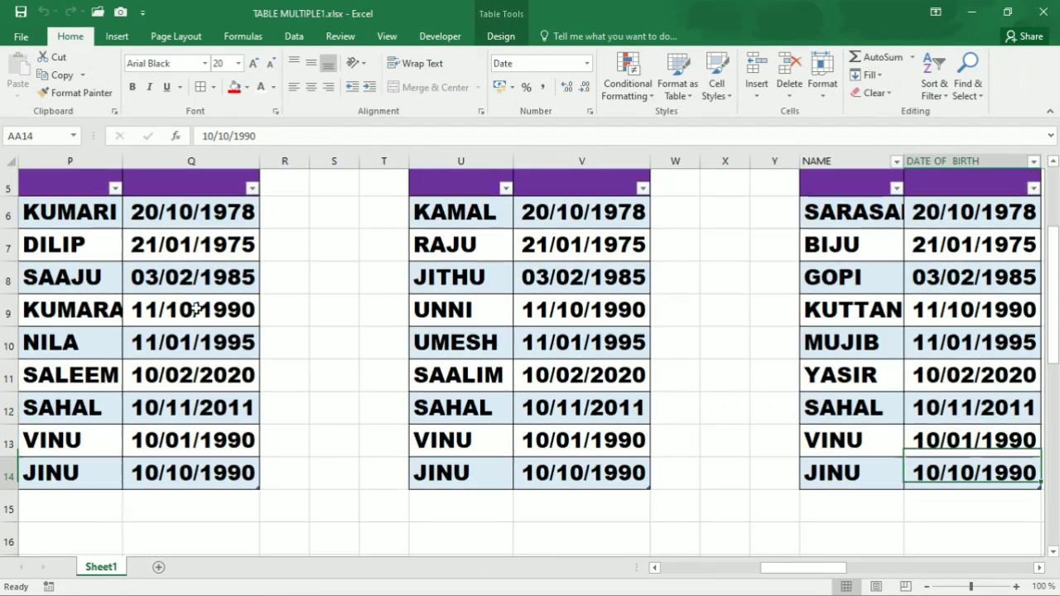
key("Left")
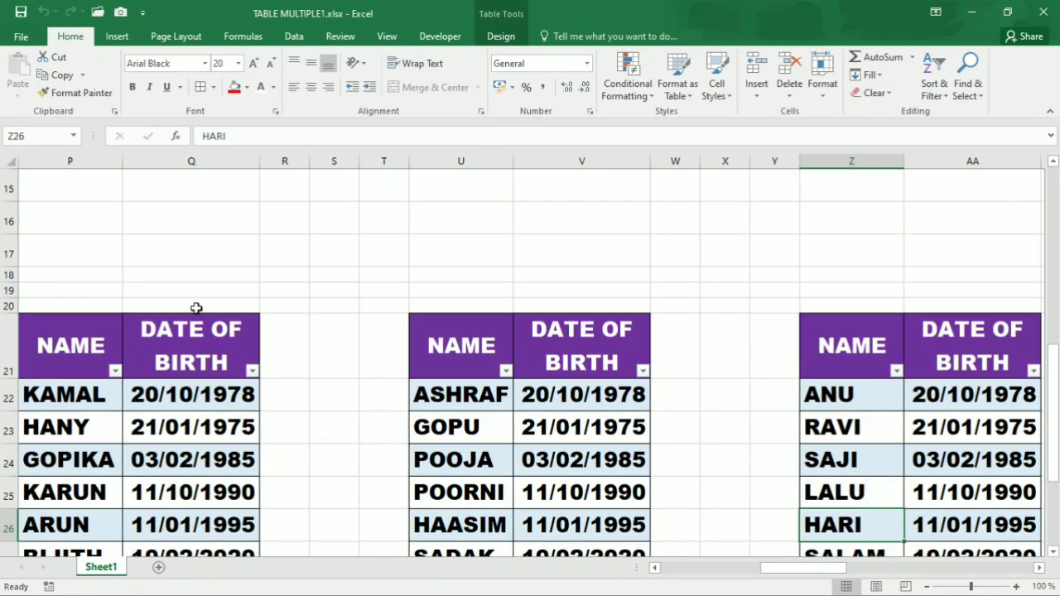
key("Left")
key("Left")
key("Left")
key("Left")
key("Left")
key("Left")
key("Left")
key("Left")
key("Left")
key("Left")
key("Left")
key("Left")
key("Left")
key("Left")
key("Left")
key("Left")
key("Left")
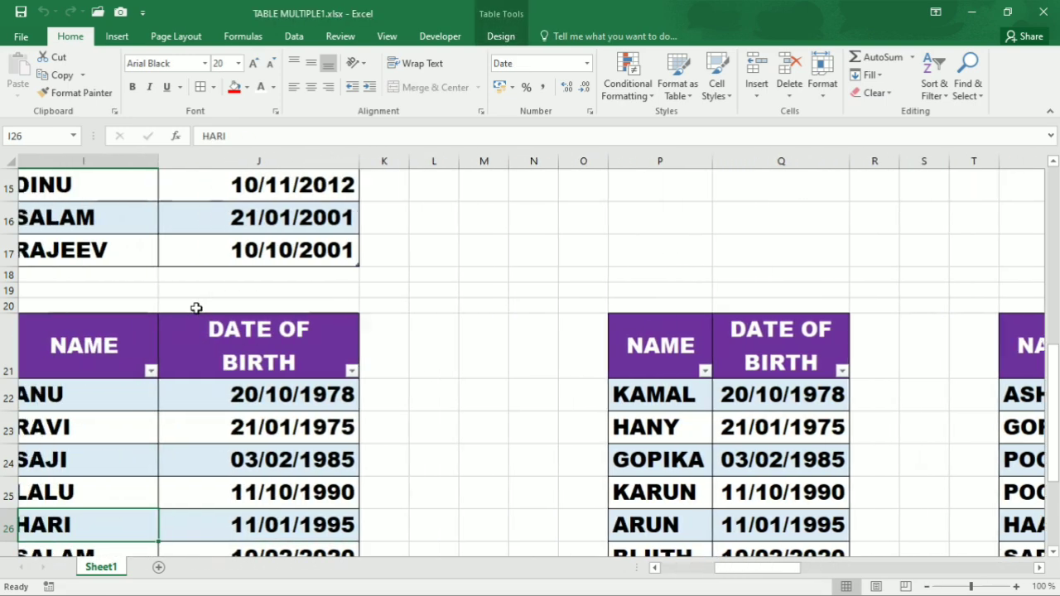
key("Left")
key("Left")
key("Left")
key("Left")
key("Left")
key("Up")
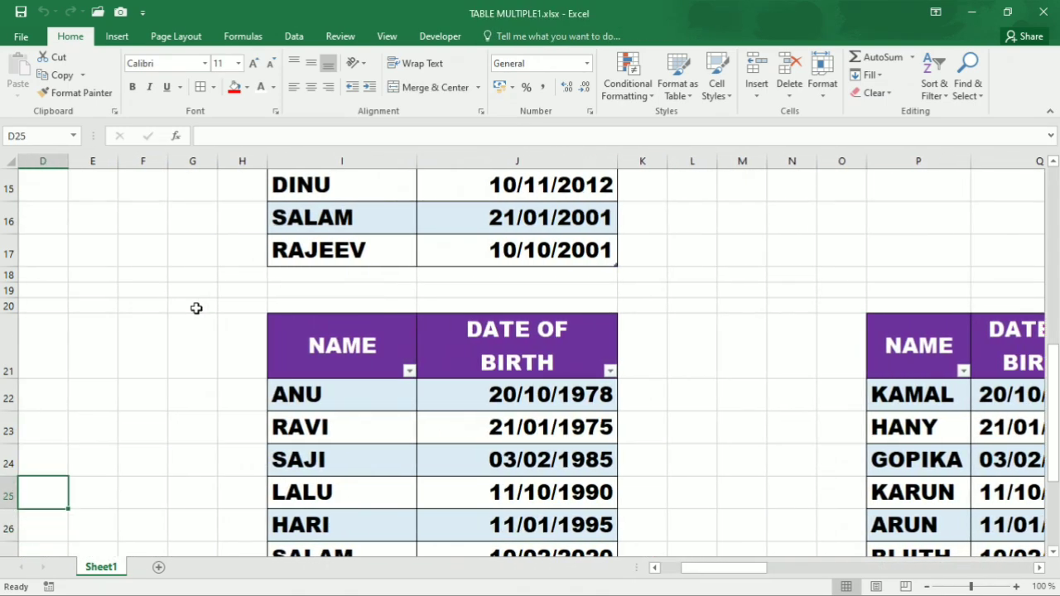
key("Up")
key("Up")
key("Up")
key("Up")
key("Up")
key("Up")
key("Up")
key("Up")
key("Up")
key("Up")
key("Up")
key("Up")
key("Up")
key("Up")
key("Up")
key("Up")
key("Up")
key("Up")
key("Up")
key("Up")
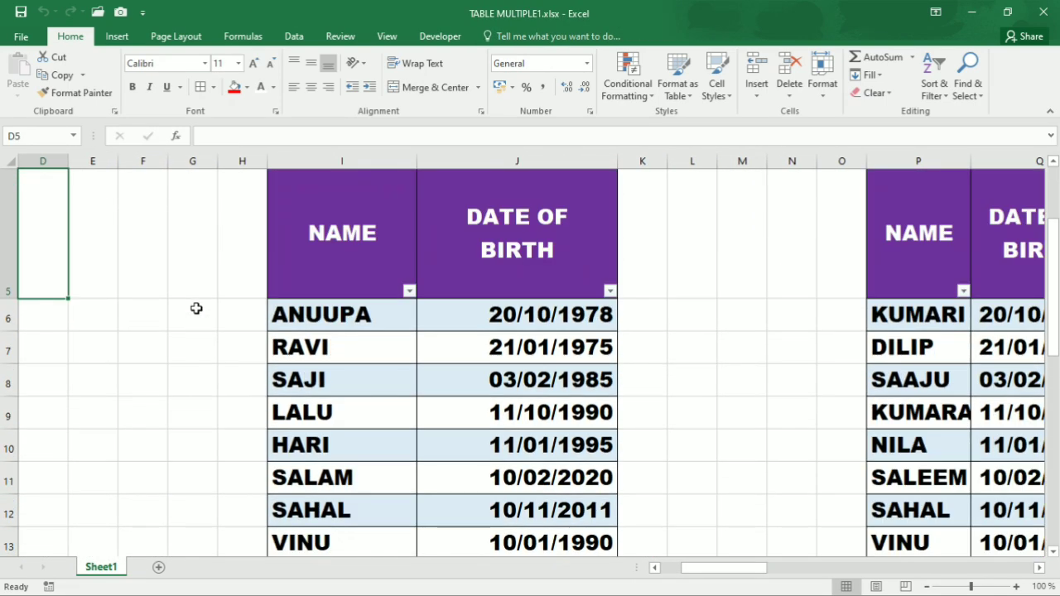
Step: Select the NAME header in cell I5 of the first table and create a new blank query
key("Up")
key("Right")
key("Right")
key("Right")
key("Right")
key("Right")
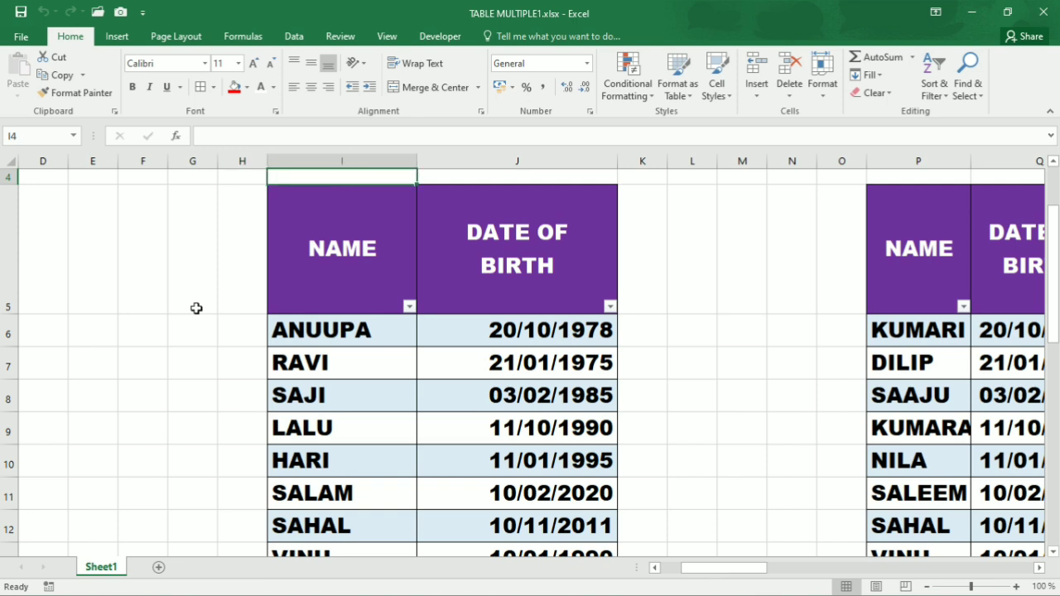
key("Down")
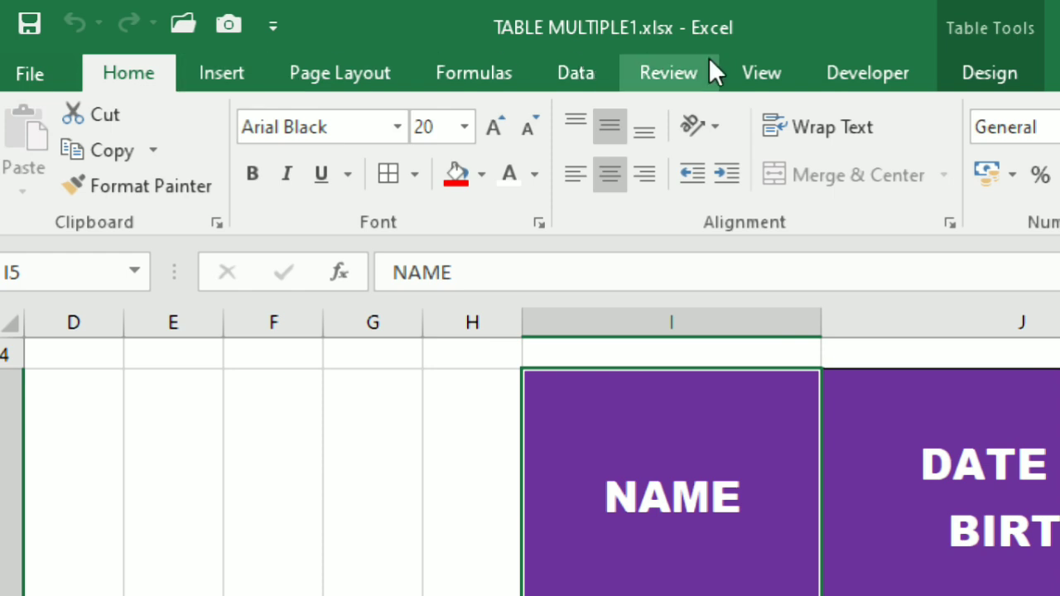
left_click(575, 73)
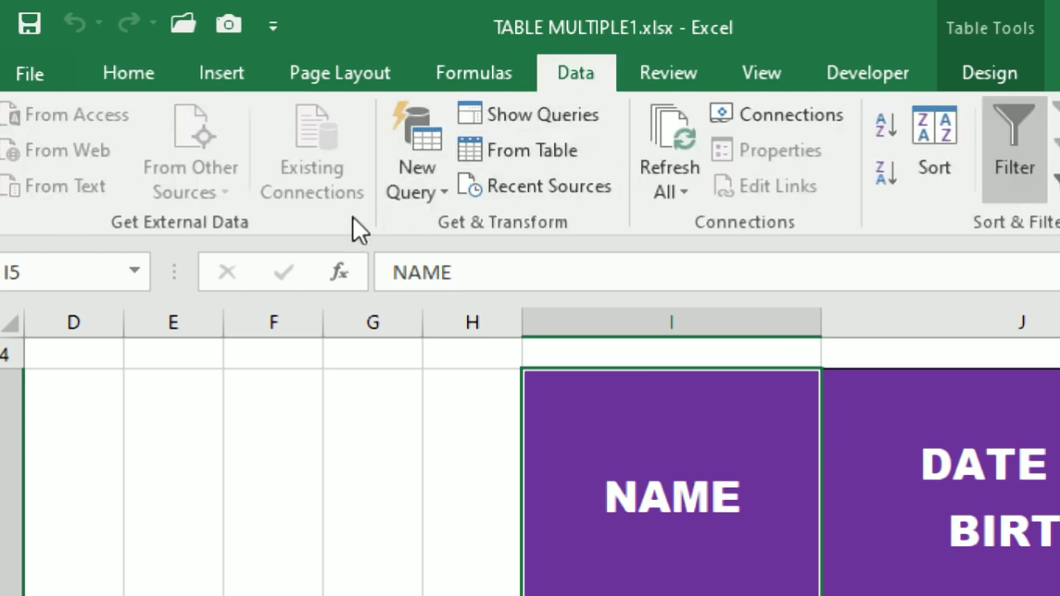
left_click(444, 184)
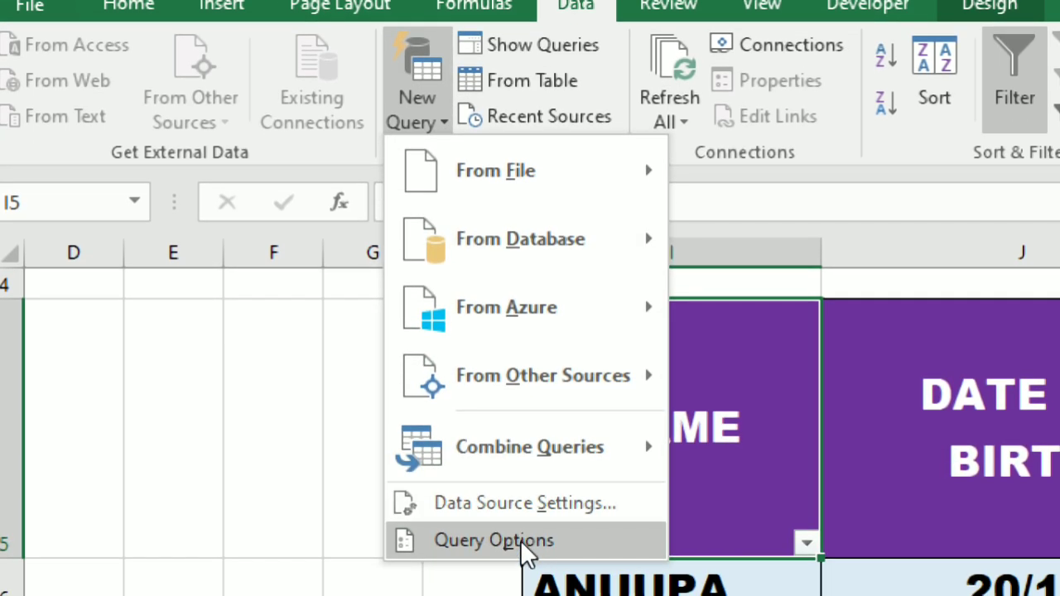
mouse_move(500, 376)
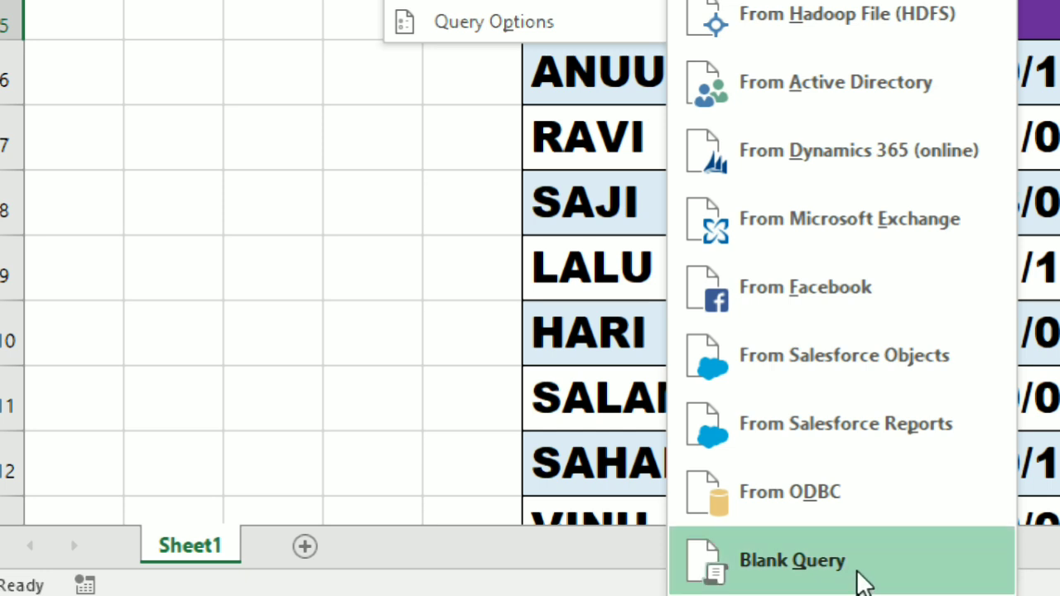
left_click(784, 559)
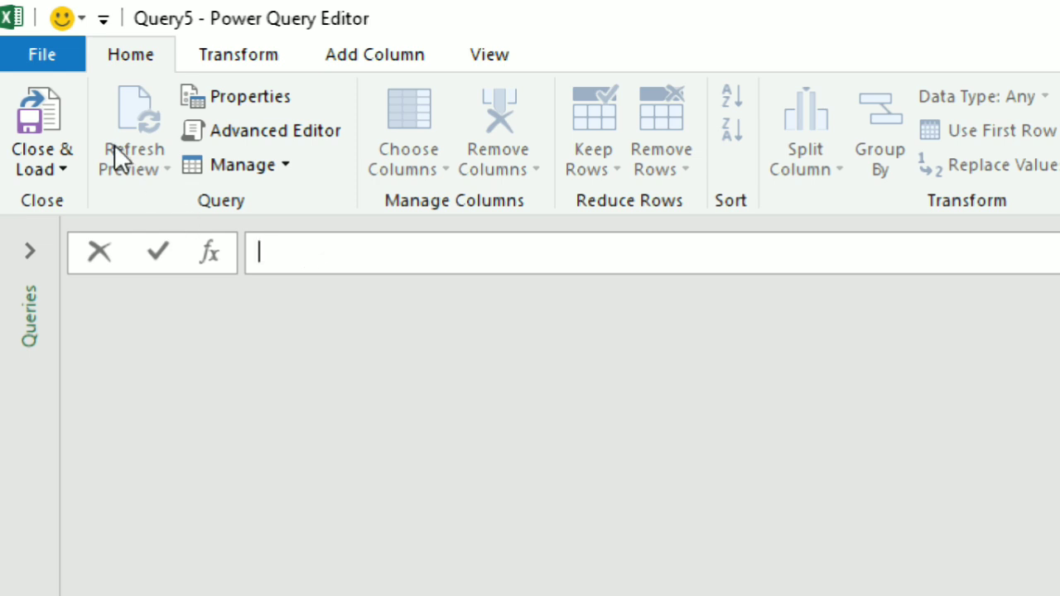
Step: Enter the formula =Excel.CurrentWorkbook() in the blank query to list all the workbook's tables
left_click(493, 59)
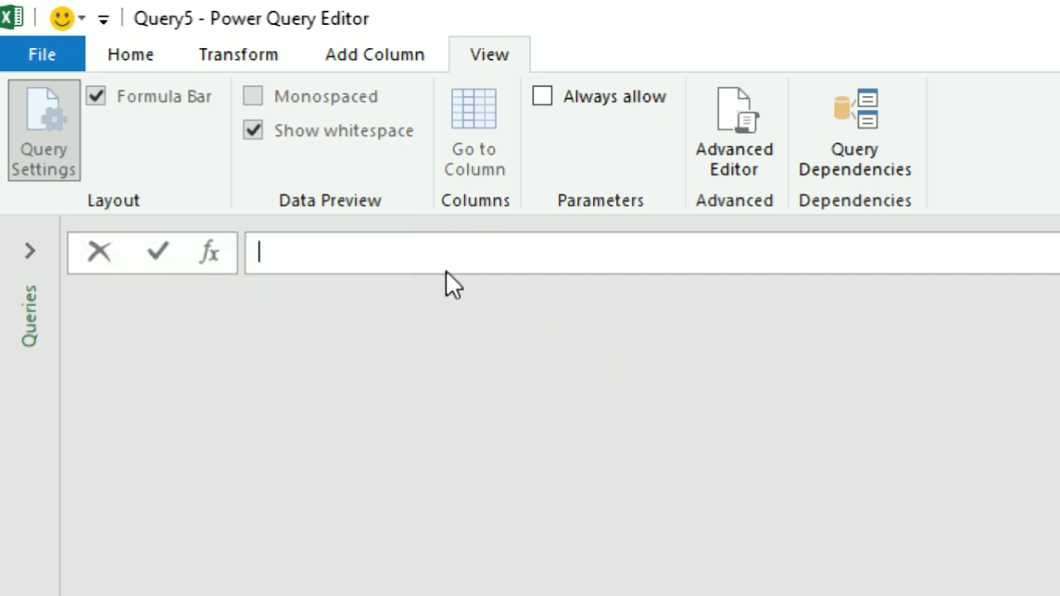
left_click(331, 251)
type("=")
type("Excel")
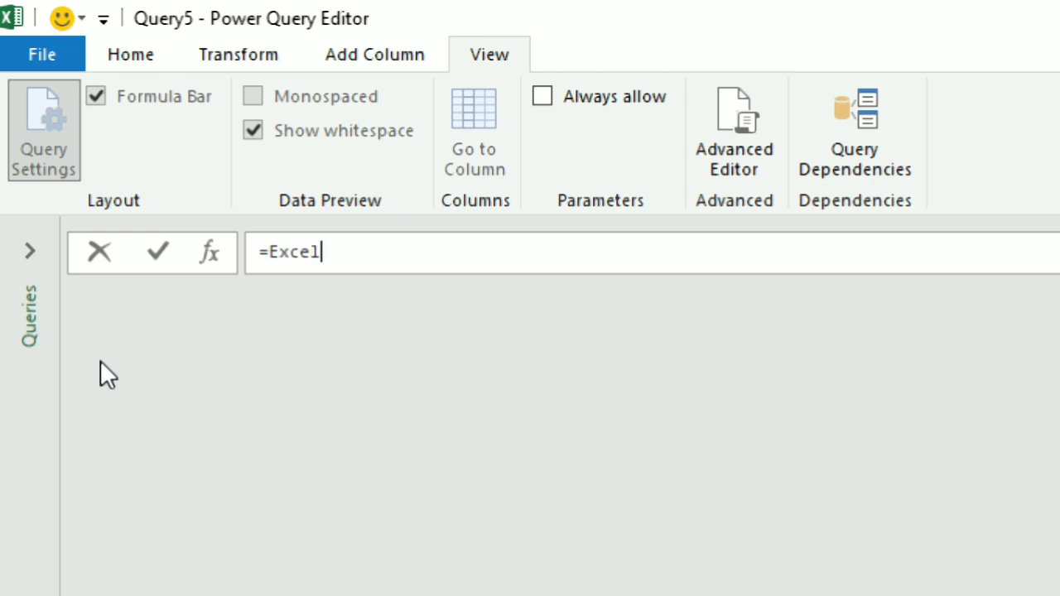
type(".")
type("Current")
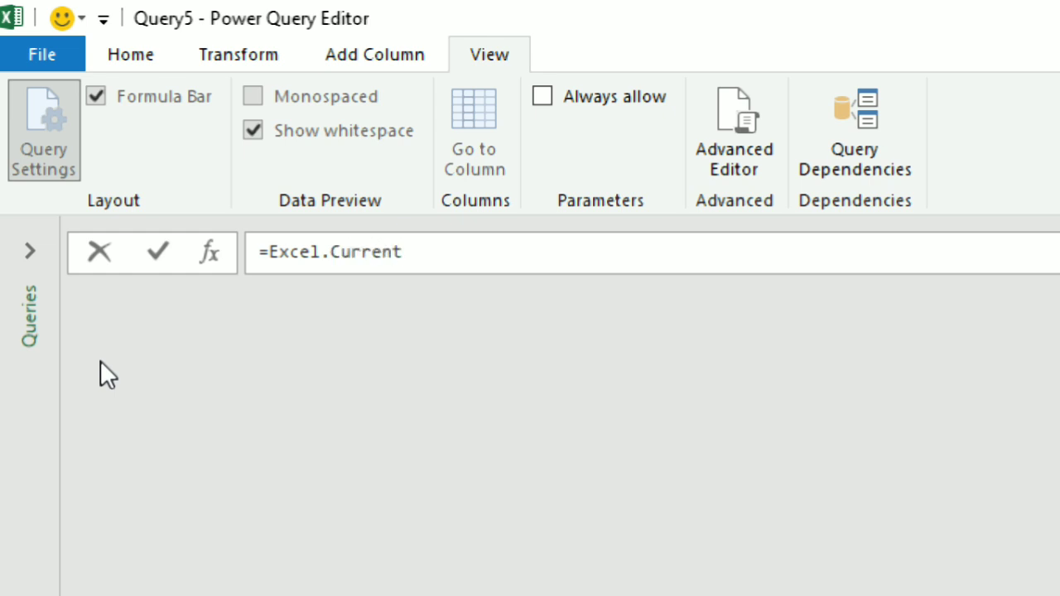
type("Workbook")
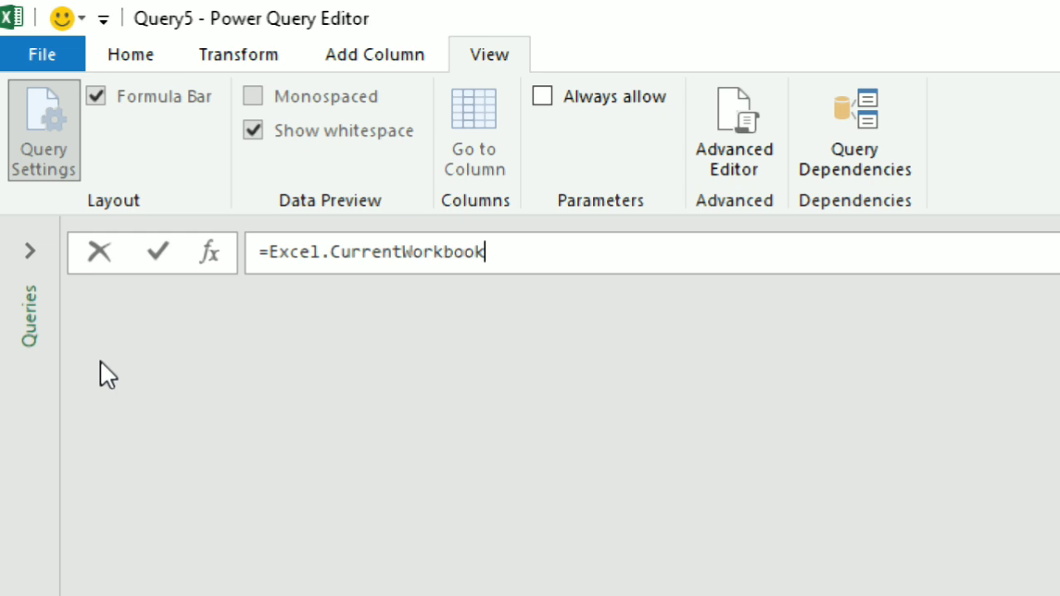
type("()")
key("Return")
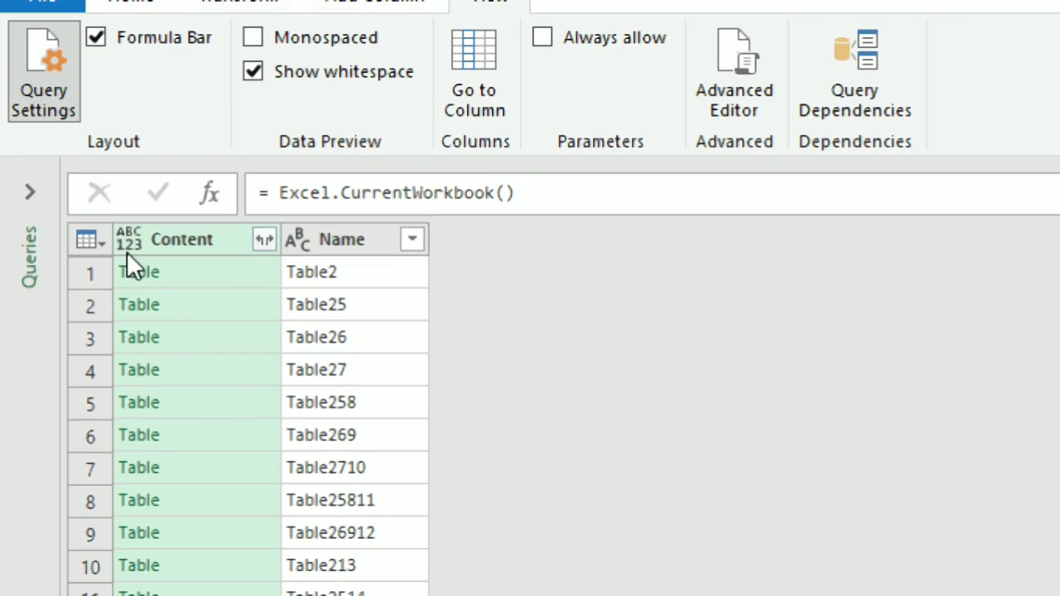
Step: Expand the Content column into NAME and DATE OF BIRTH without using the original column name as prefix
left_click(265, 240)
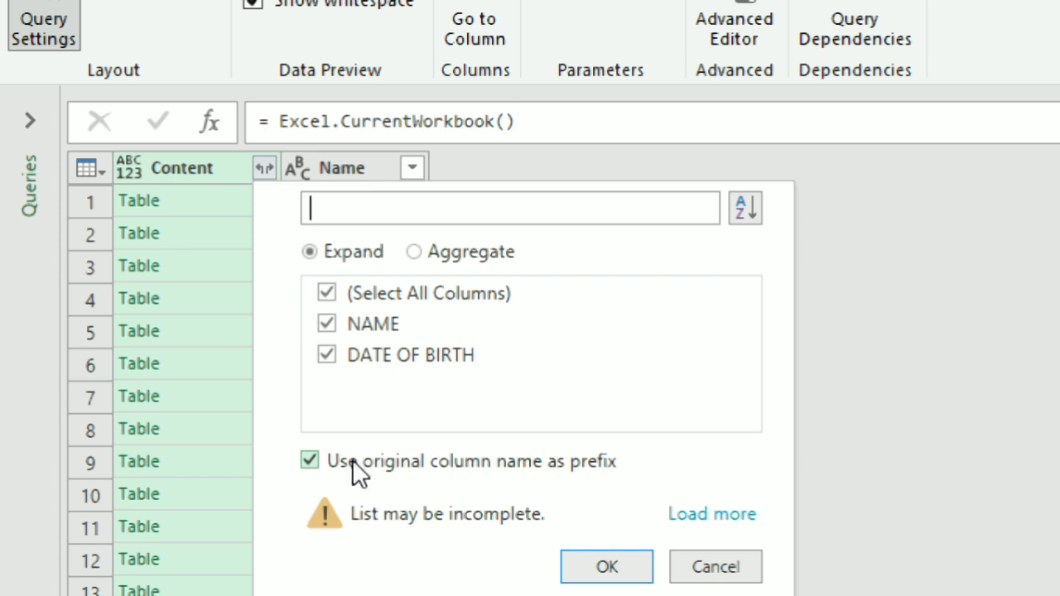
left_click(312, 466)
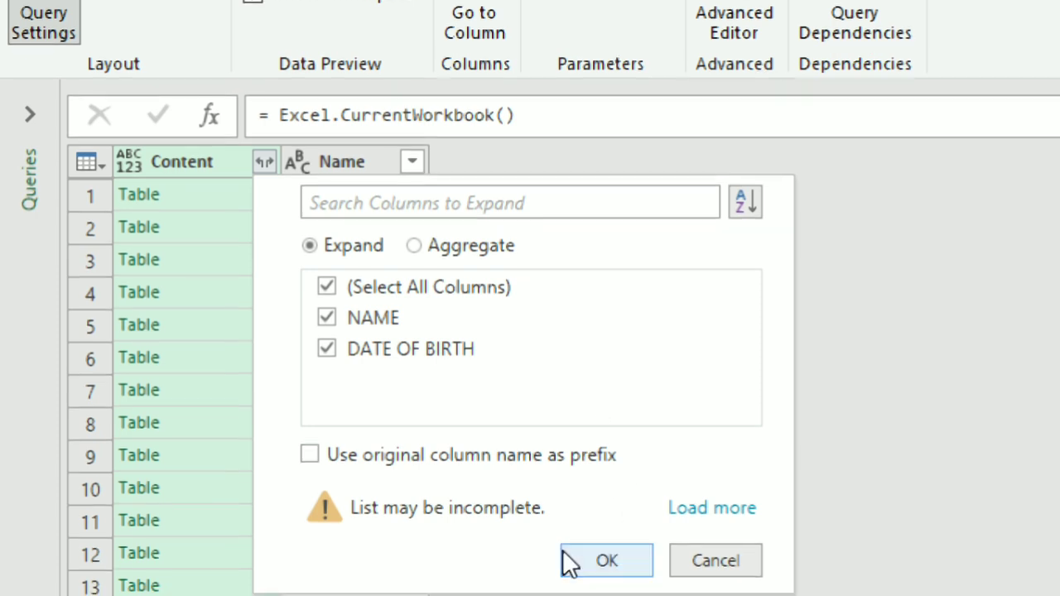
left_click(612, 554)
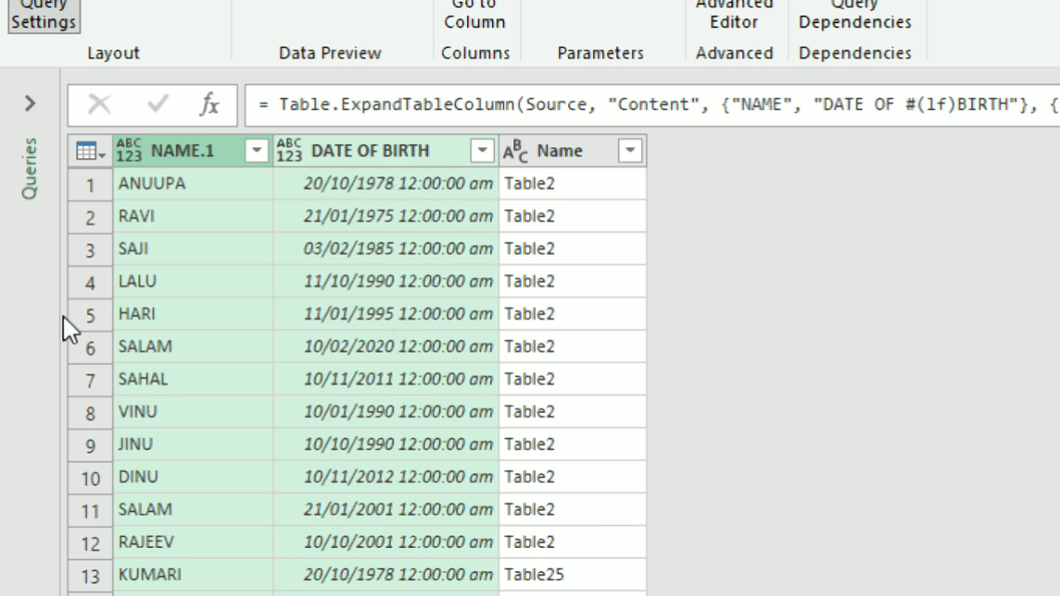
Step: Examine the combined rows in the query preview and which source table each row belongs to
left_click(563, 152)
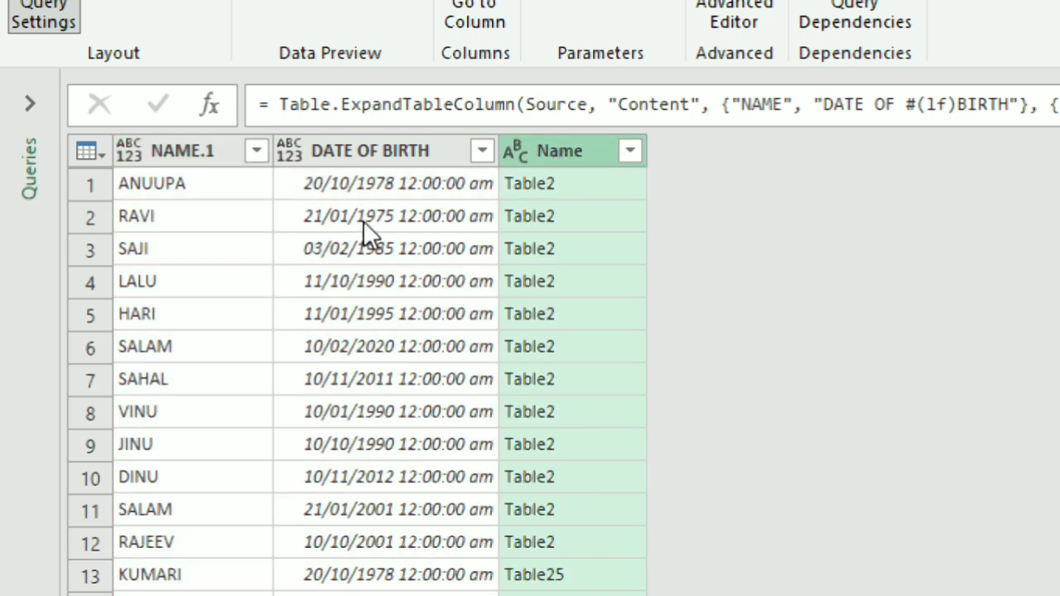
left_click(176, 216)
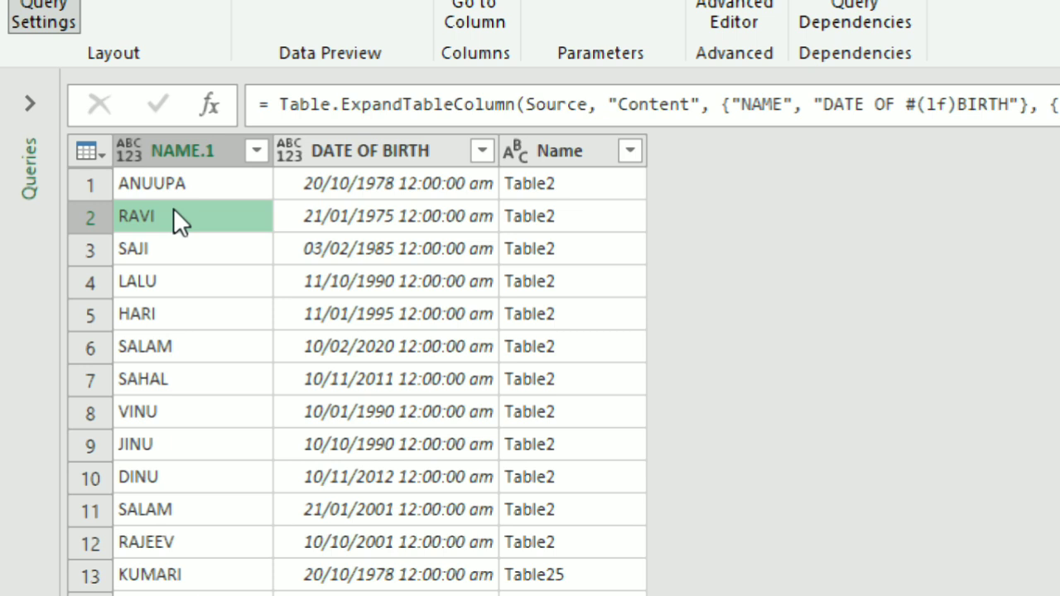
key("Down")
key("Down")
key("Down")
key("Down")
key("Down")
key("Down")
key("Down")
key("Down")
key("Down")
key("Down")
key("Down")
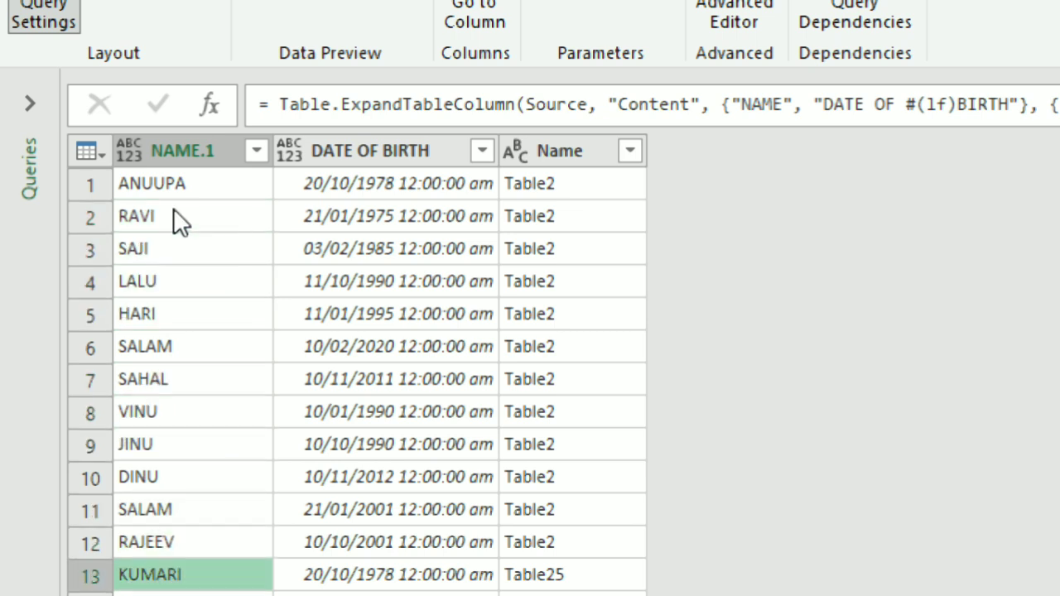
key("Down")
key("Down")
key("Down")
key("Down")
key("Down")
key("Down")
key("Down")
key("Down")
key("Down")
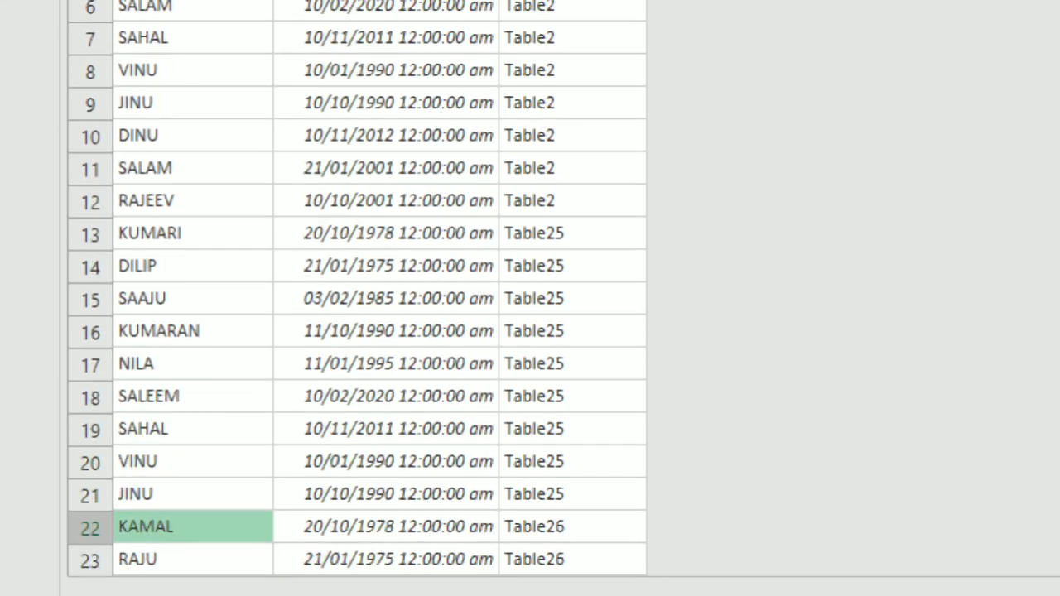
key("Down")
key("Down")
key("Down")
key("Down")
key("Down")
key("Down")
key("Down")
key("Down")
key("Down")
key("Down")
key("Down")
key("Down")
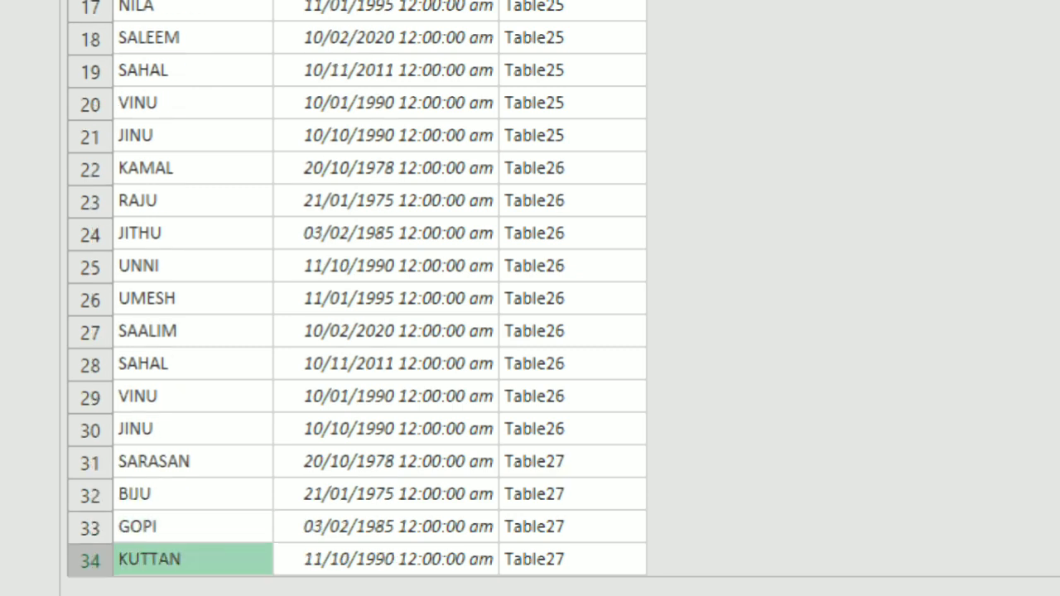
key("Down")
key("Down")
key("Down")
key("Down")
key("Down")
key("Down")
key("Down")
key("Down")
key("Down")
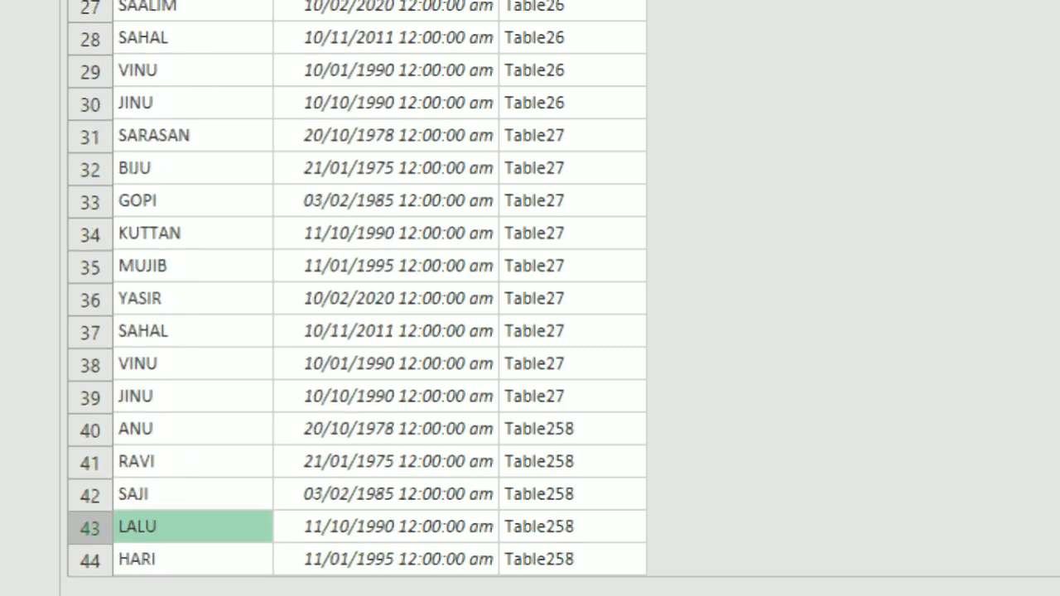
key("Down")
key("Down")
key("Down")
key("Down")
key("Down")
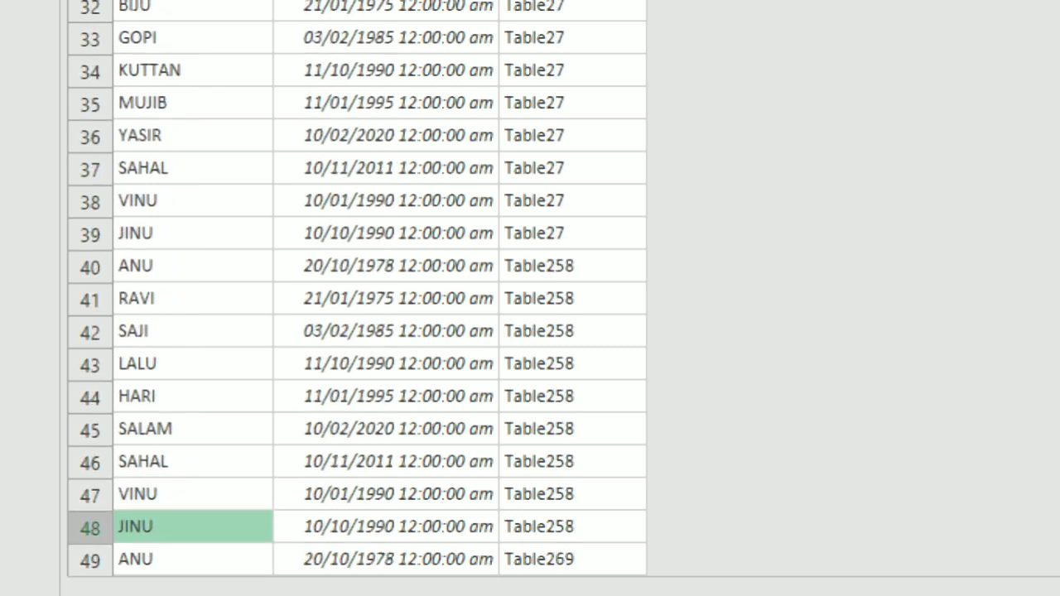
Step: Check the combined rows in the query preview from the Table258 entries back up to the first row
key("Up")
key("Up")
key("Up")
key("Up")
key("Up")
key("Up")
key("Up")
key("Up")
key("Up")
key("Up")
key("Up")
key("Up")
key("Up")
key("Up")
key("Up")
key("Up")
key("Up")
key("Up")
key("Up")
key("Up")
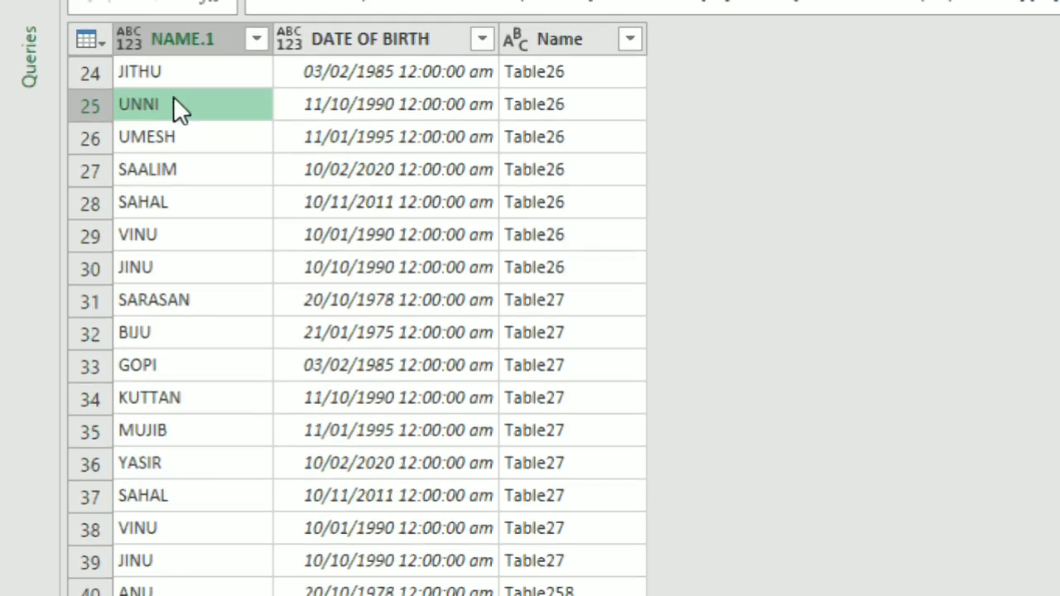
key("Up")
key("Up")
key("Up")
key("Up")
key("Up")
key("Up")
key("Up")
key("Up")
key("Up")
key("Up")
key("Up")
key("Up")
key("Up")
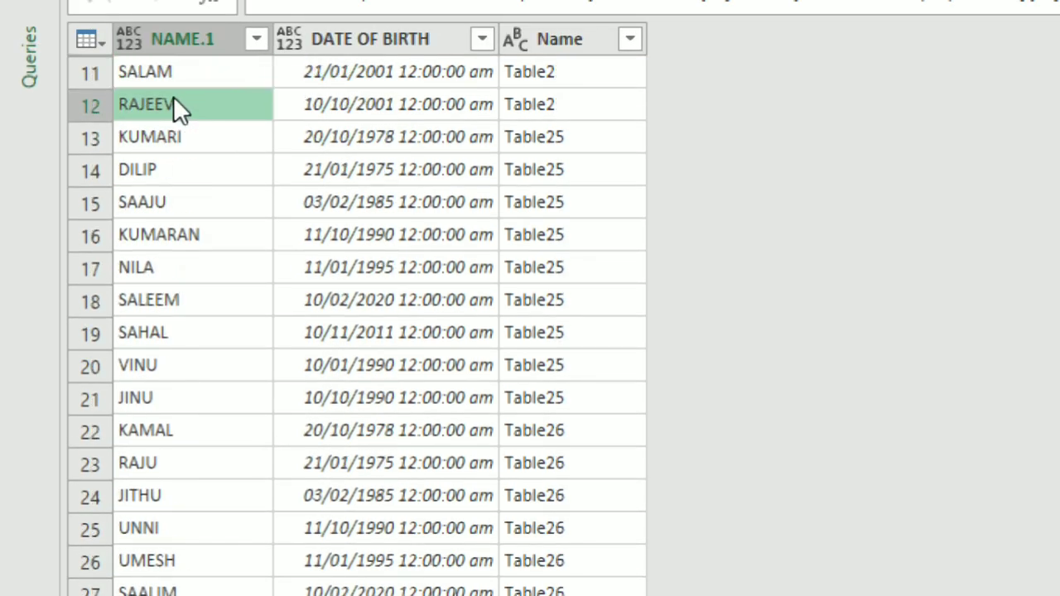
key("Up")
key("Up")
key("Up")
key("Up")
key("Up")
key("Up")
key("Up")
key("Up")
key("Up")
key("Up")
key("Up")
key("Up")
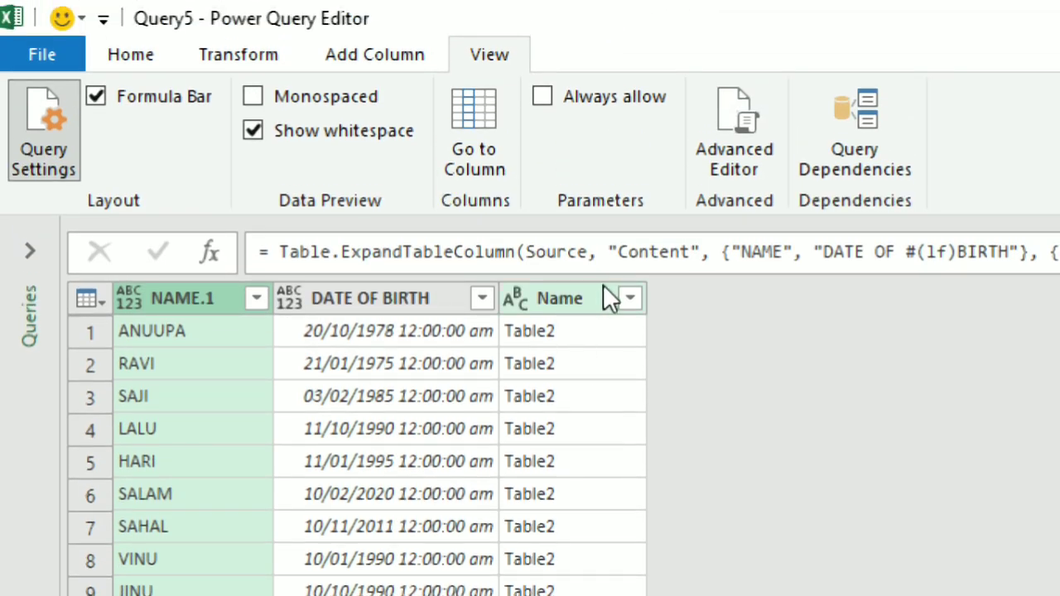
Step: Remove the Name column from the query and convert the DATE OF BIRTH column to date only
left_click(595, 302)
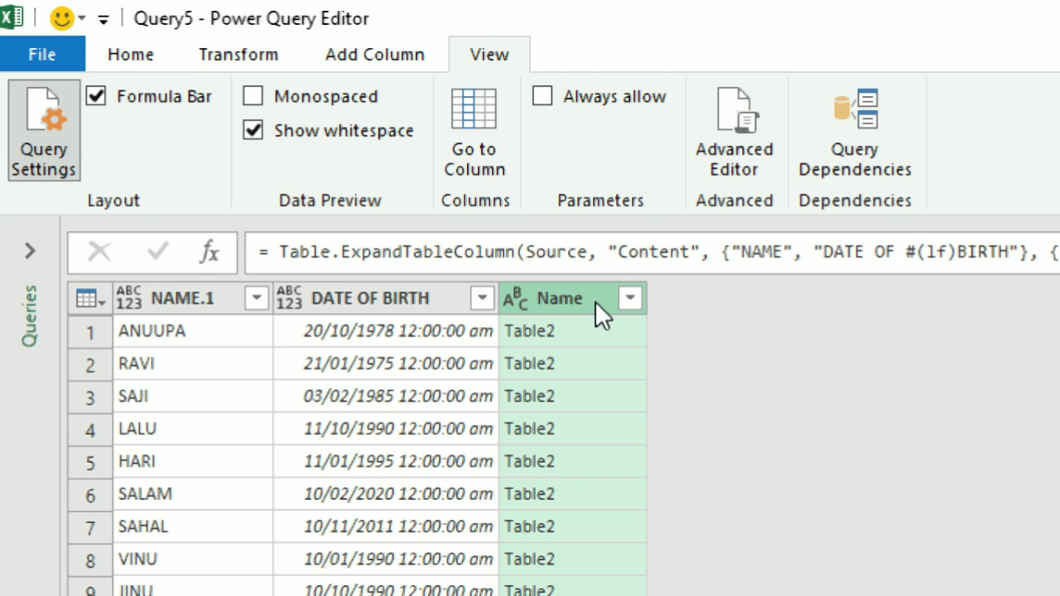
key("Delete")
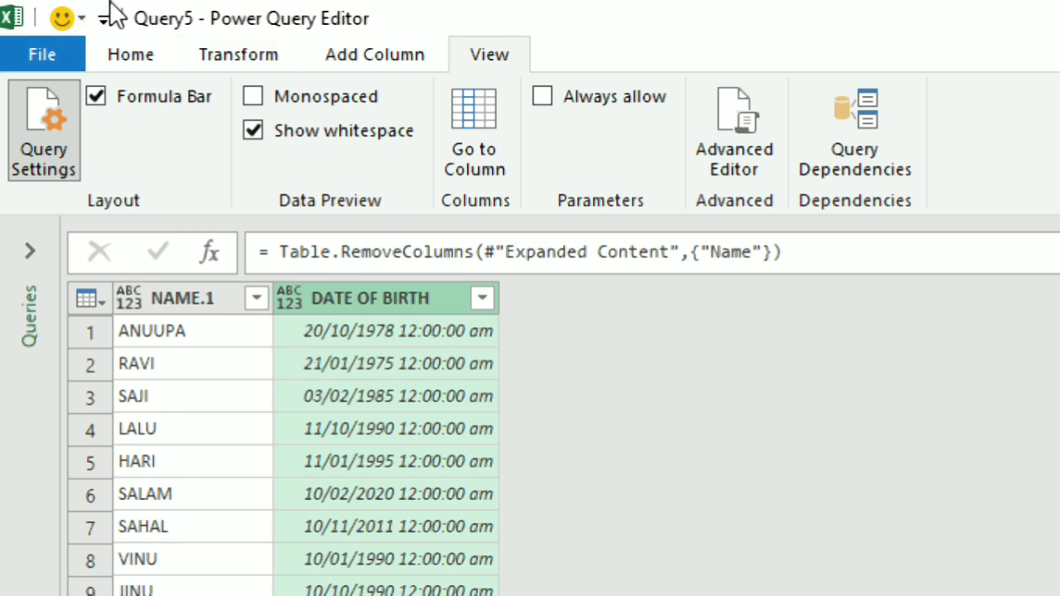
left_click(255, 55)
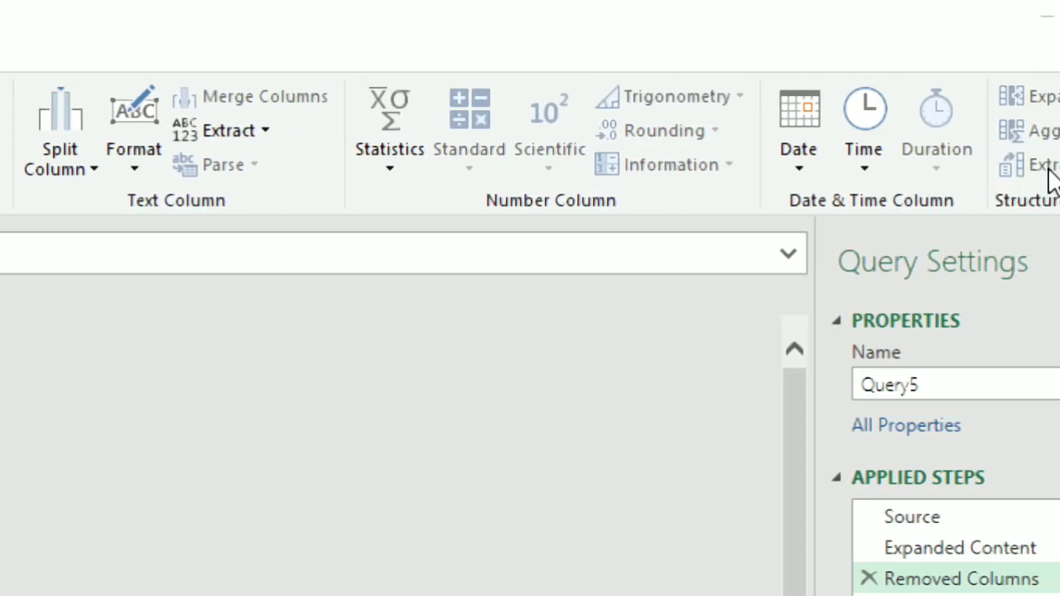
left_click(798, 166)
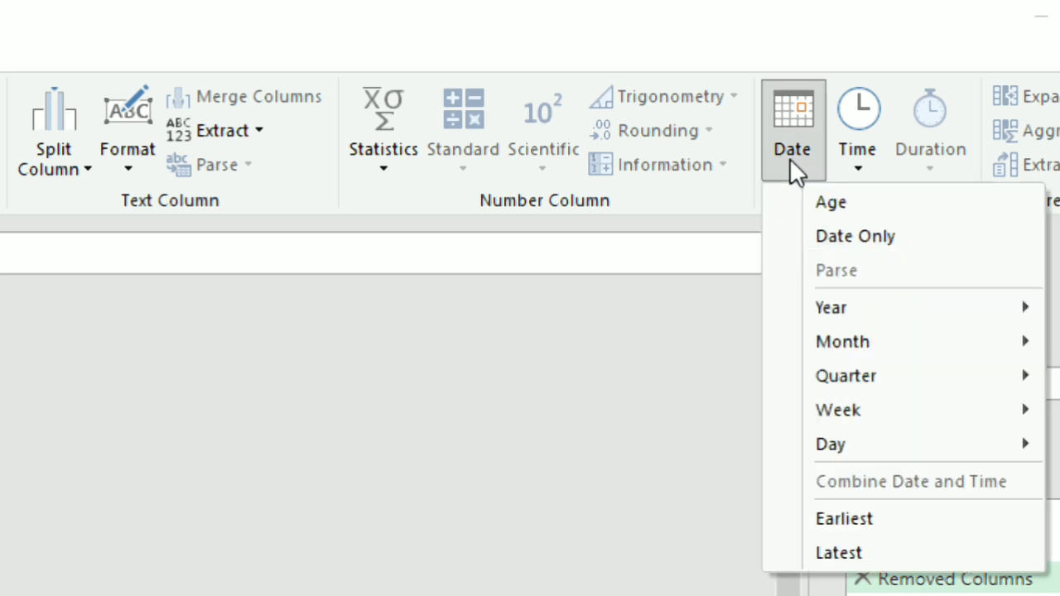
left_click(867, 238)
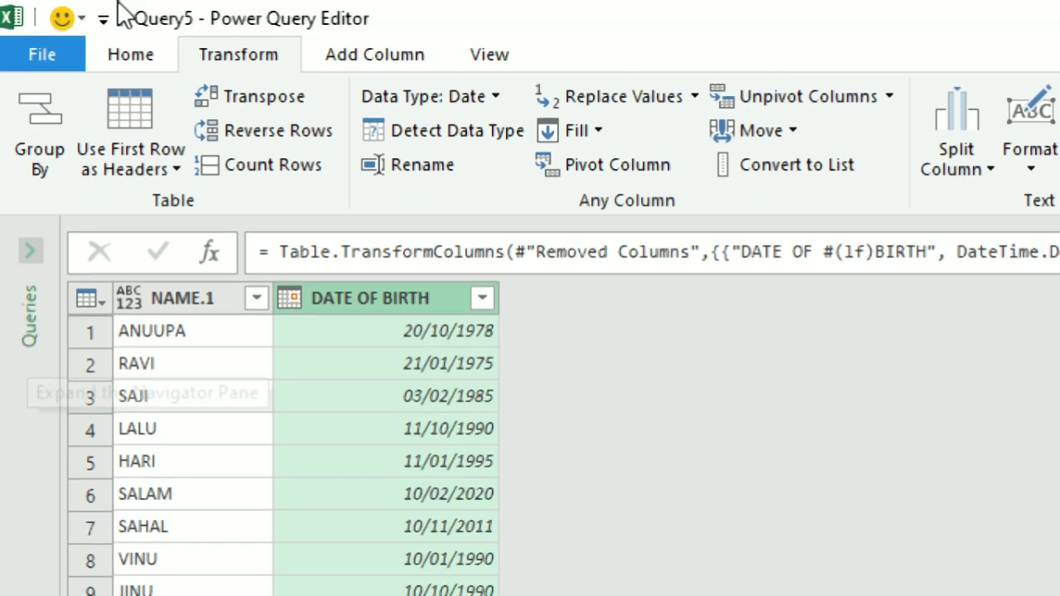
Step: Close the query editor and load the combined query into a new worksheet
left_click(141, 57)
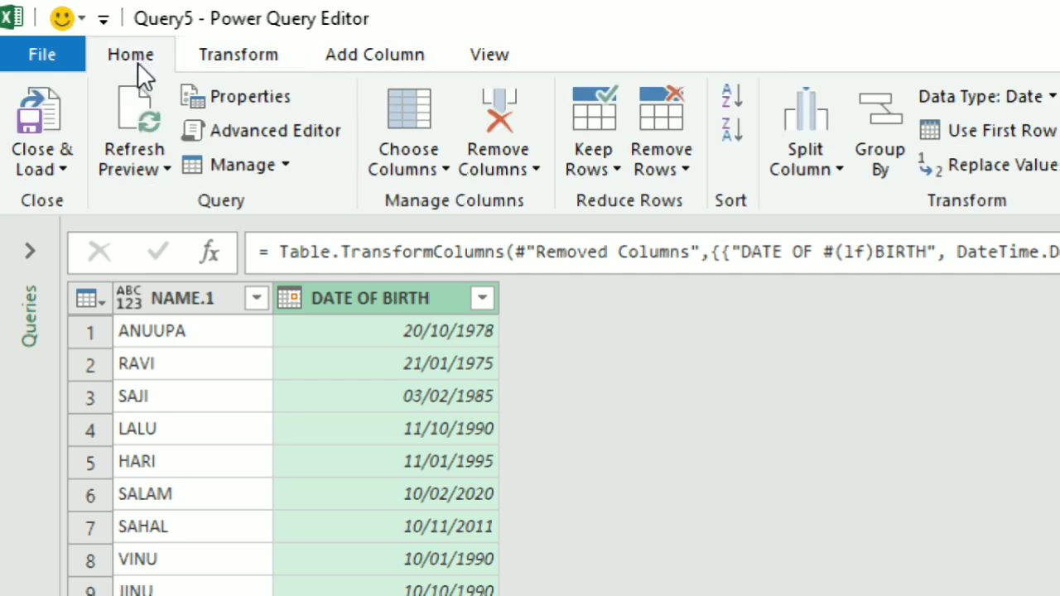
left_click(33, 126)
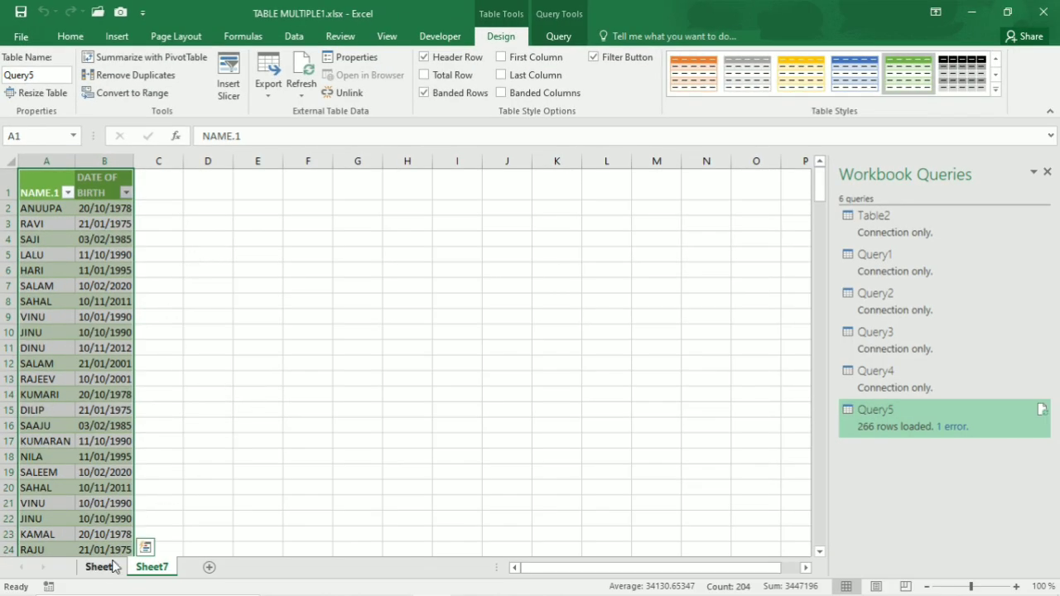
type("=")
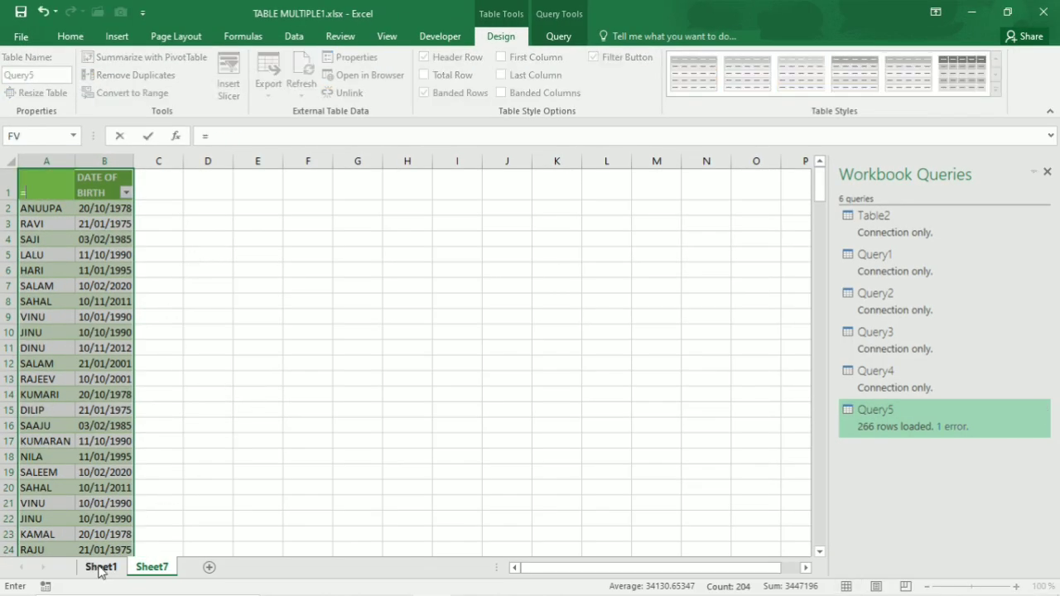
key("Escape")
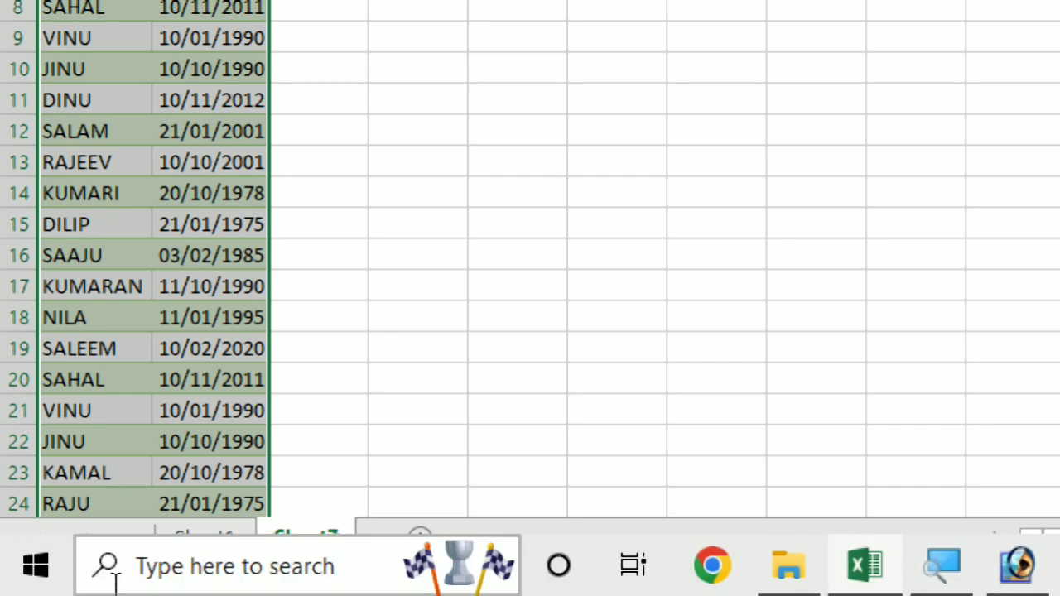
Step: Review the names and birth dates in the loaded table on Sheet7, and return to the source tables on Sheet1
left_click(79, 339)
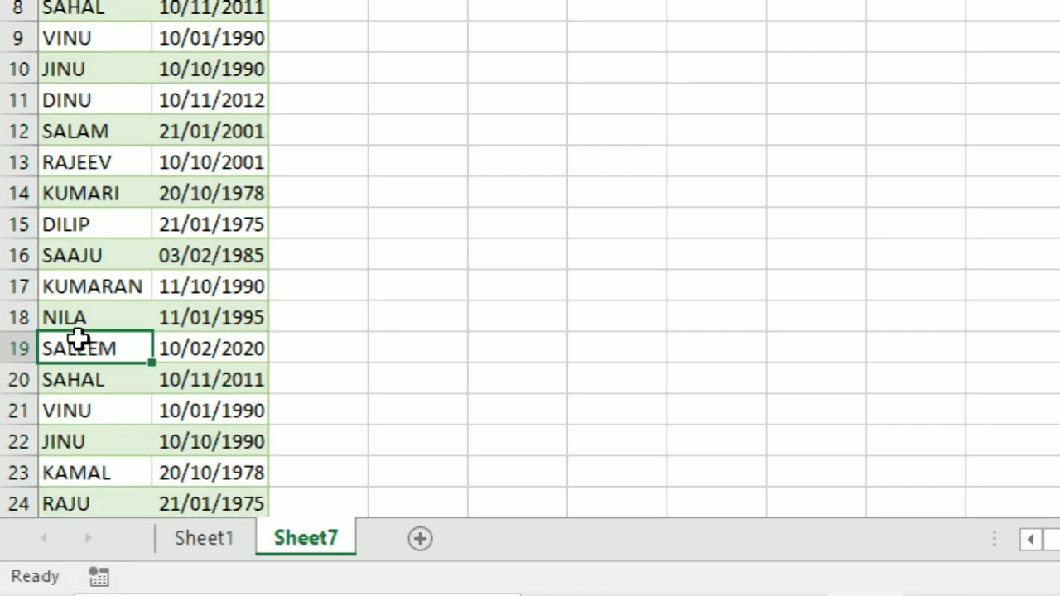
key("Down")
key("Down")
key("Down")
key("Down")
key("Down")
key("Down")
key("Down")
key("Down")
key("Down")
key("Down")
key("Down")
key("Down")
key("Down")
key("Down")
key("Down")
key("Down")
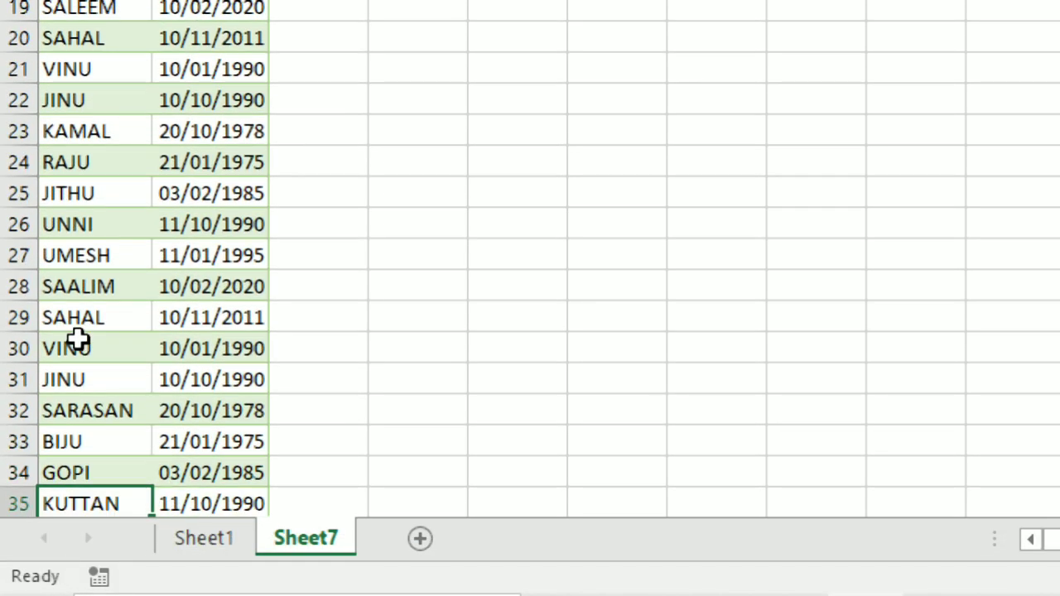
key("Down")
key("Down")
key("Down")
key("Down")
key("Down")
key("Down")
key("Down")
key("Down")
key("Down")
key("Down")
key("Down")
key("Down")
key("Down")
key("Down")
key("Down")
key("Down")
key("Down")
key("Down")
key("Down")
key("Down")
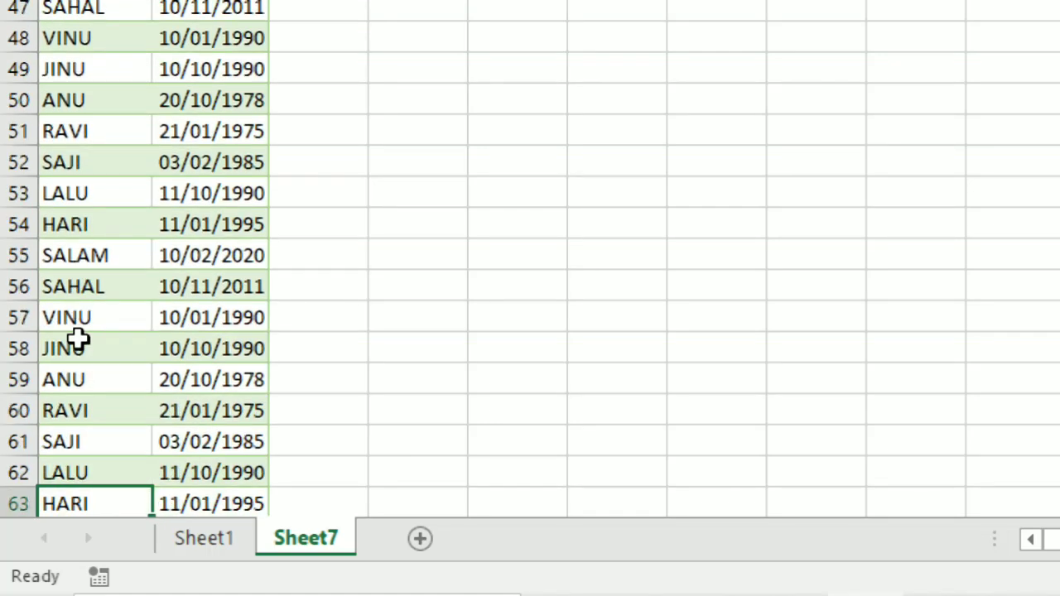
key("Down")
key("Down")
key("Down")
key("Down")
key("Down")
key("Down")
key("Down")
key("Down")
key("Down")
key("Down")
key("Down")
key("Down")
key("Down")
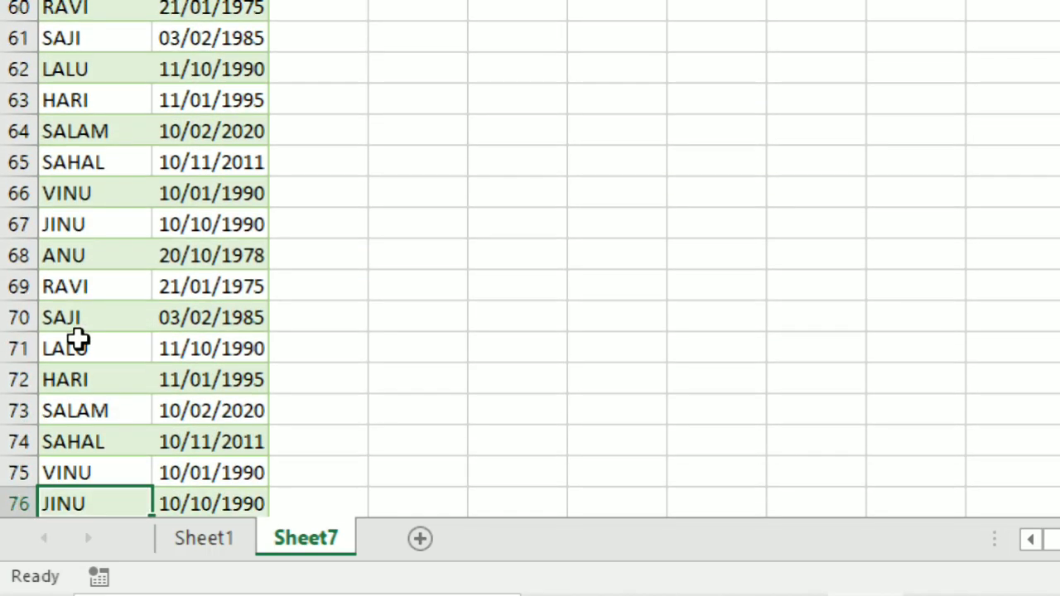
key("Down")
key("Down")
key("Down")
key("Down")
key("Down")
key("Down")
key("Down")
key("Down")
key("Down")
key("Down")
key("Up")
key("Up")
key("Up")
key("Up")
key("Up")
key("Up")
key("Up")
key("Up")
key("Up")
key("Up")
key("Up")
key("Up")
key("Up")
key("Up")
key("Up")
key("Up")
key("Up")
key("Up")
key("Up")
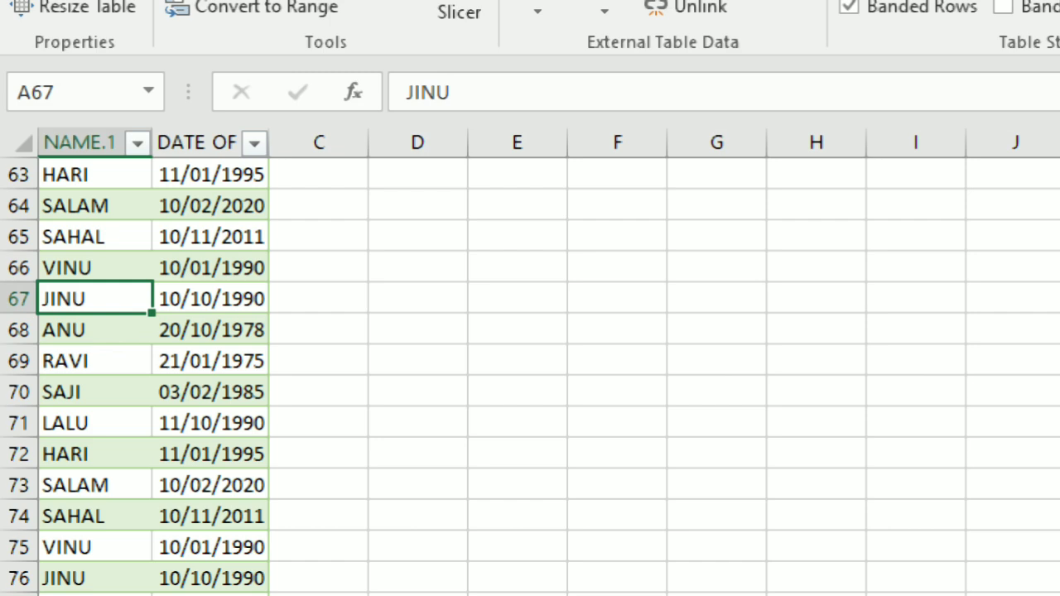
key("Up")
key("Up")
key("Up")
key("Up")
key("Up")
key("Up")
key("Up")
key("Up")
key("Up")
key("Up")
key("Up")
key("Up")
key("Up")
key("Up")
key("Up")
key("Up")
key("Up")
key("Up")
key("Up")
key("Up")
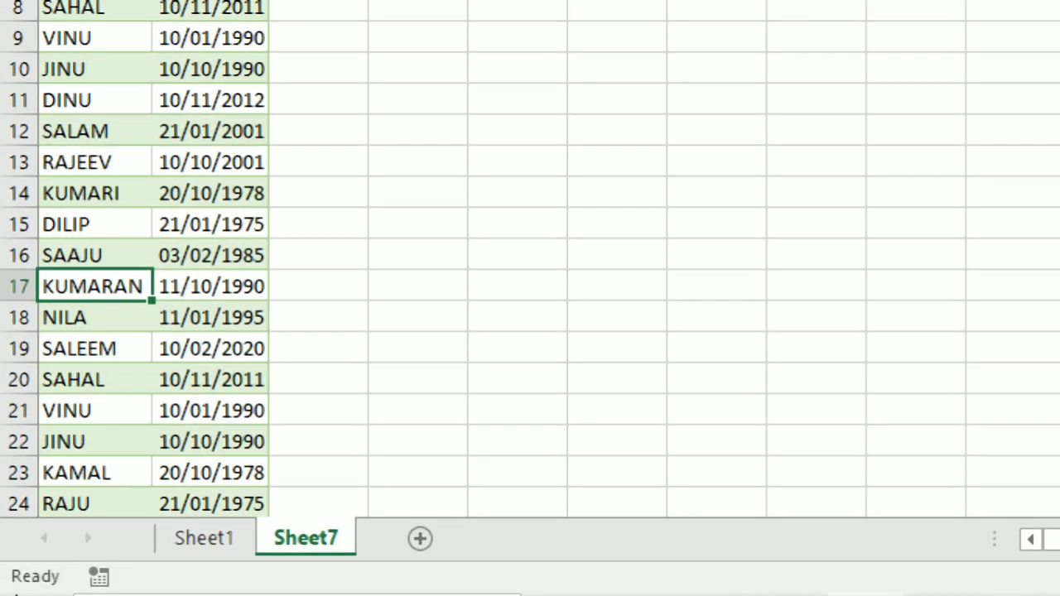
left_click(220, 546)
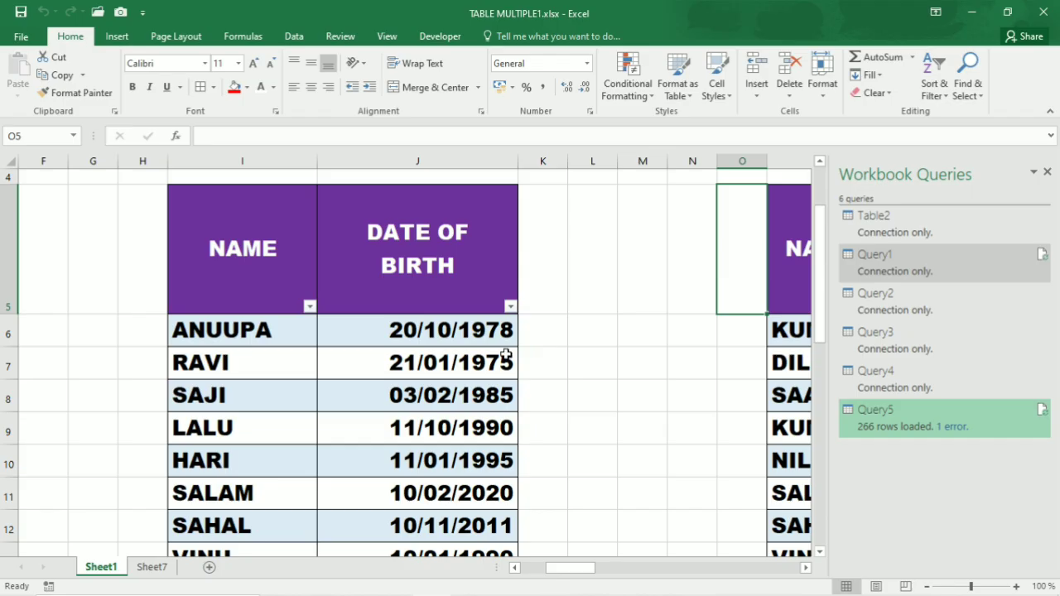
Step: Look across the NAME and DATE OF BIRTH source tables on Sheet1, from column I through column AM
left_click(1017, 112)
key("Right")
key("Right")
key("Right")
key("Right")
key("Right")
key("Right")
key("Right")
key("Right")
key("Right")
key("Right")
key("Right")
key("Right")
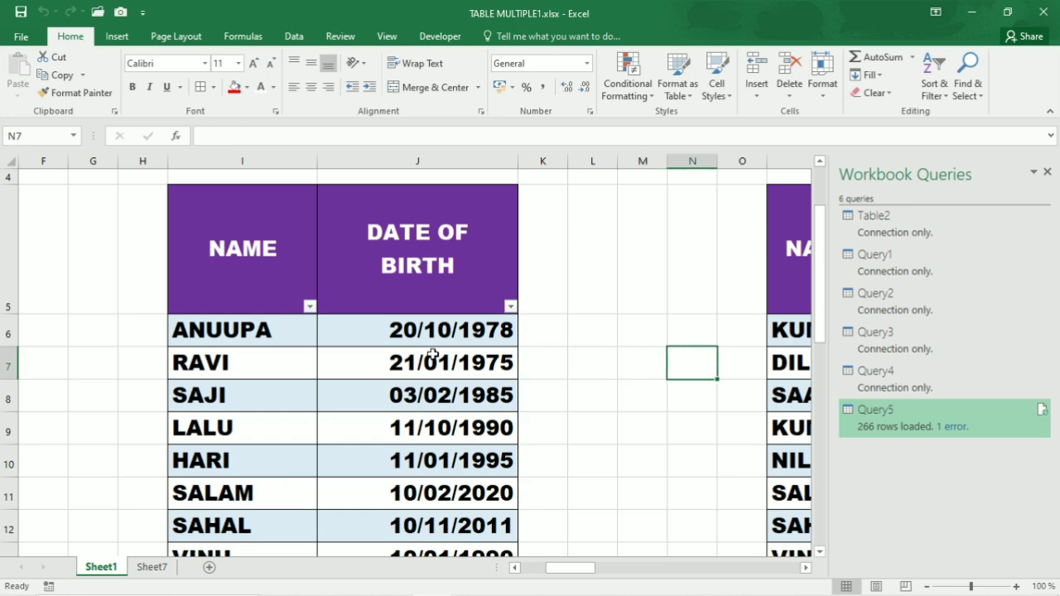
key("Right")
key("Right")
key("Right")
key("Right")
key("Right")
key("Right")
key("Right")
key("Right")
key("Right")
key("Right")
key("Right")
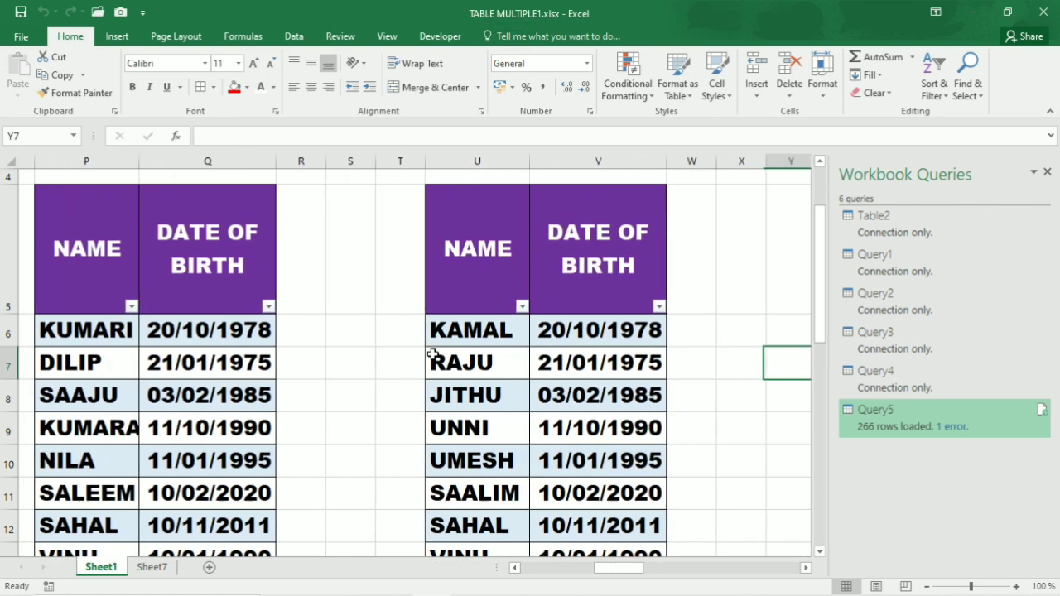
key("Right")
key("Right")
key("Right")
key("Right")
key("Right")
key("Right")
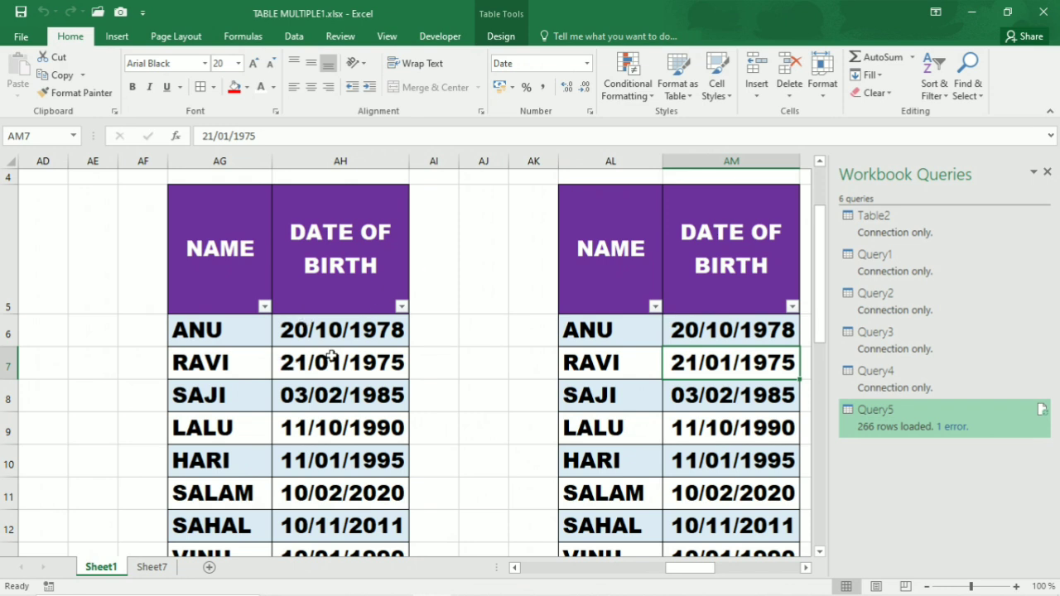
Step: Return to Sheet7 and check the first names and birth dates in the loaded table
left_click(152, 566)
left_click(80, 346)
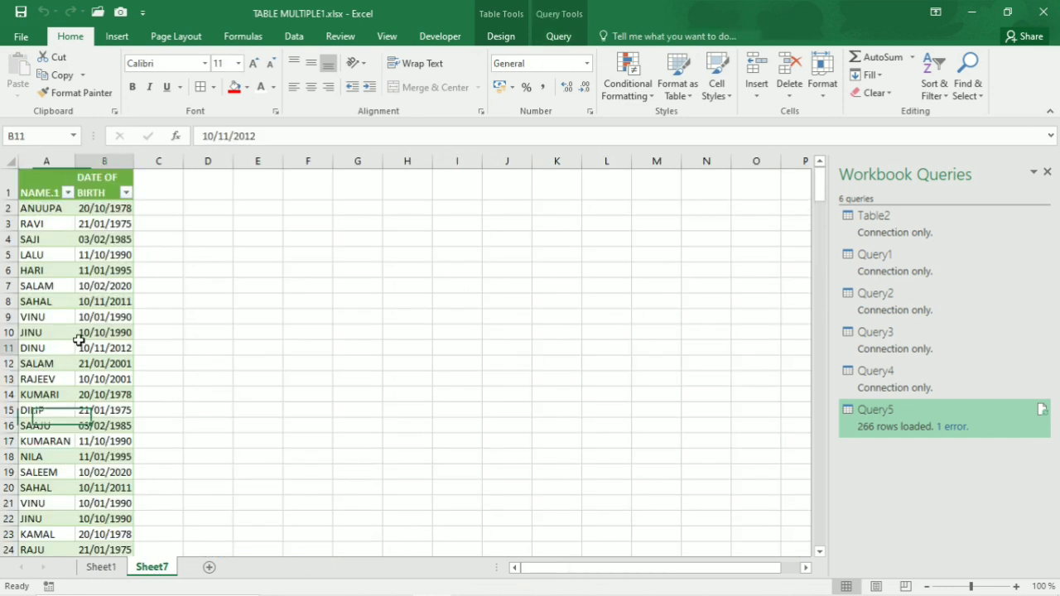
key("Down")
key("Up")
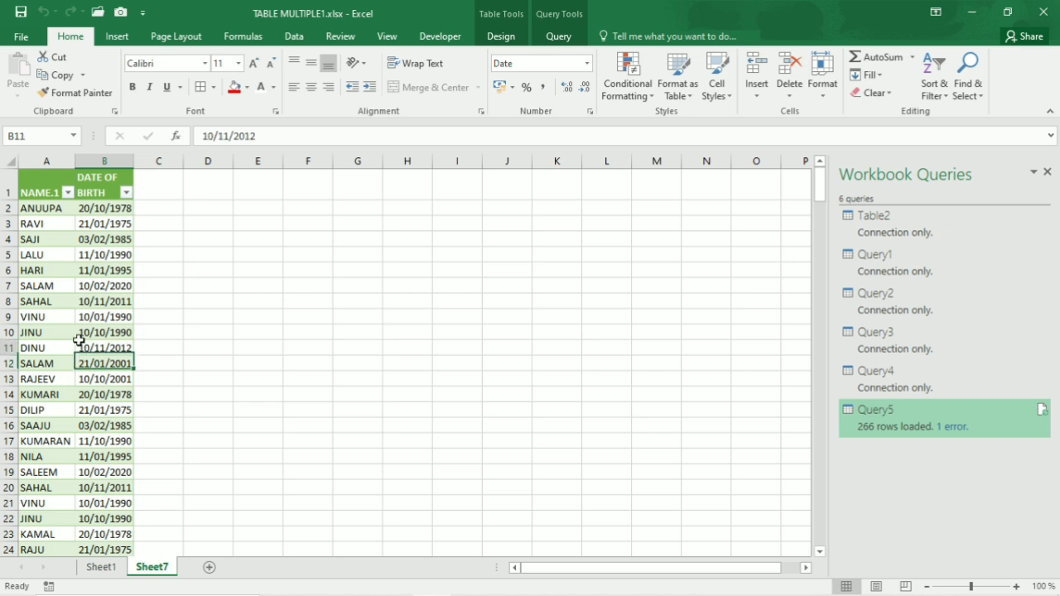
key("Up")
key("Up")
key("Up")
key("Up")
key("Up")
key("Up")
key("Up")
key("Left")
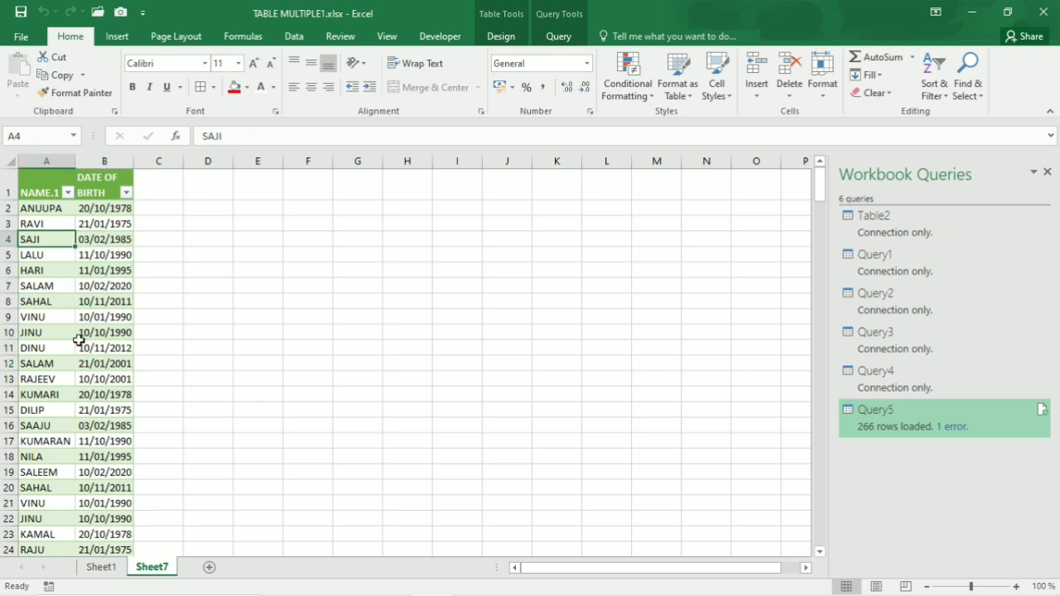
Step: Increase the font size of columns A and B on Sheet7 to 26
left_click(45, 186)
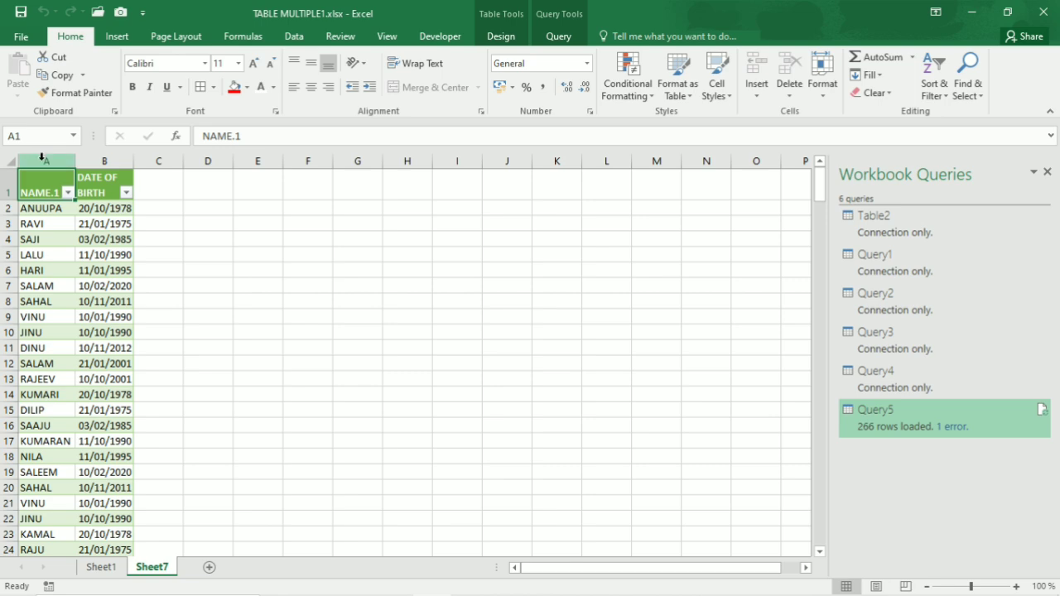
left_click_drag(42, 157, 95, 158)
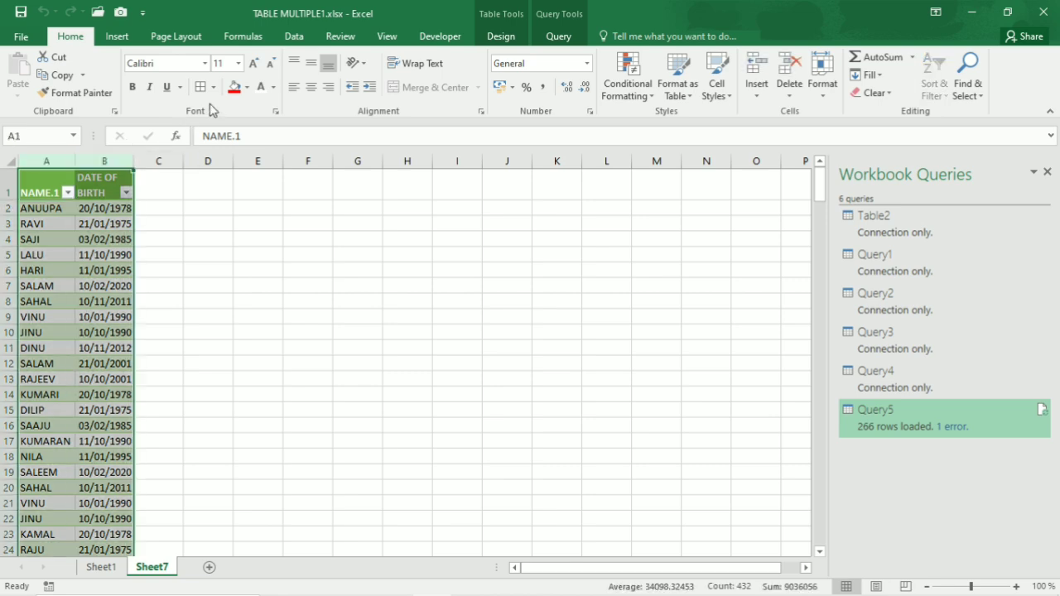
left_click(252, 64)
left_click(253, 64)
left_click(253, 64)
left_click(253, 64)
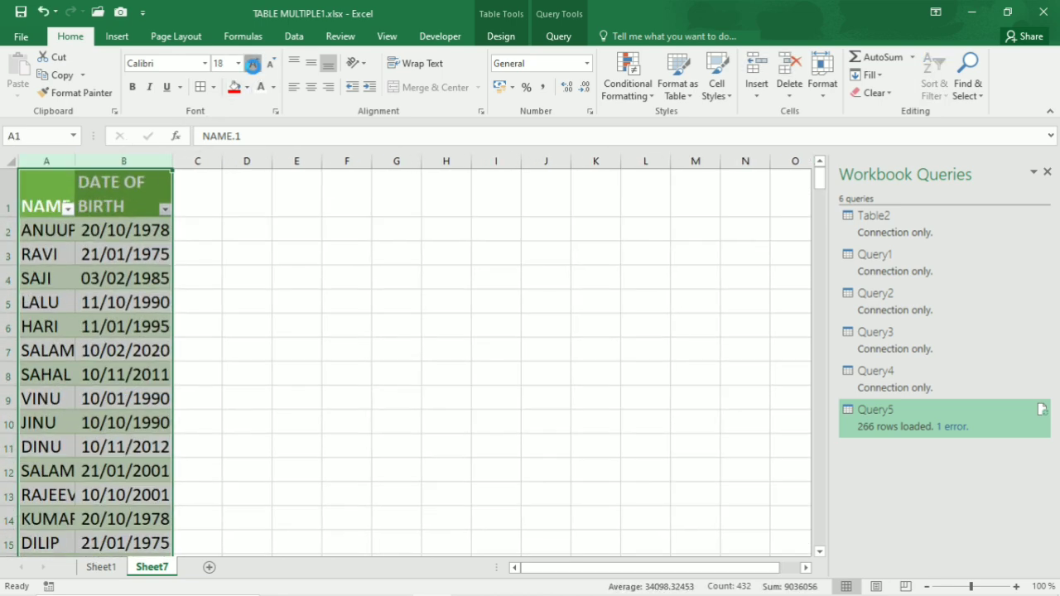
left_click(252, 64)
left_click(253, 64)
left_click(252, 64)
left_click(253, 64)
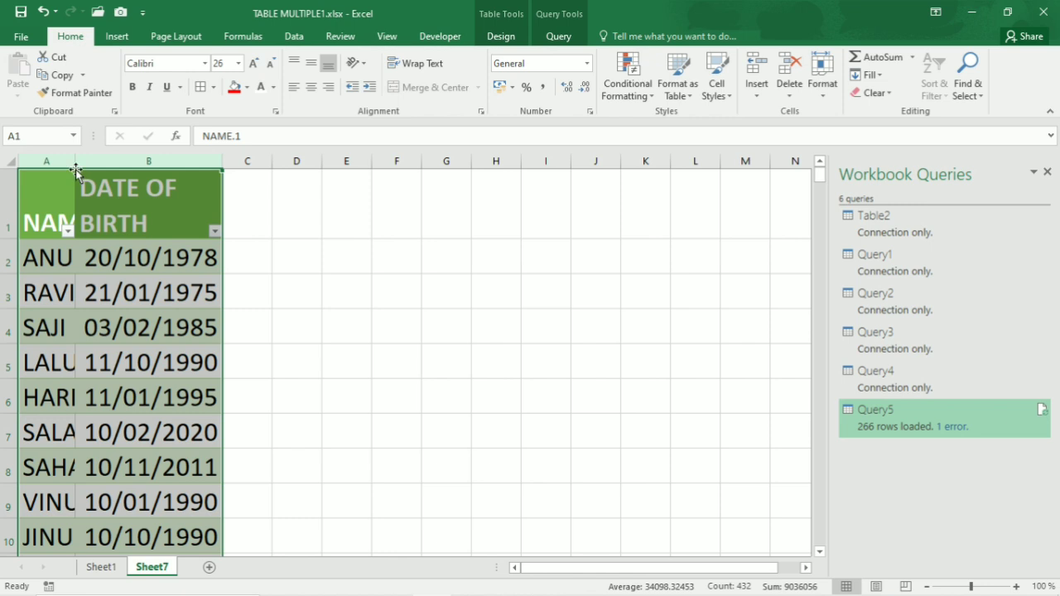
Step: Widen columns A and B equally so the enlarged names and dates fit
left_click_drag(76, 166, 231, 164)
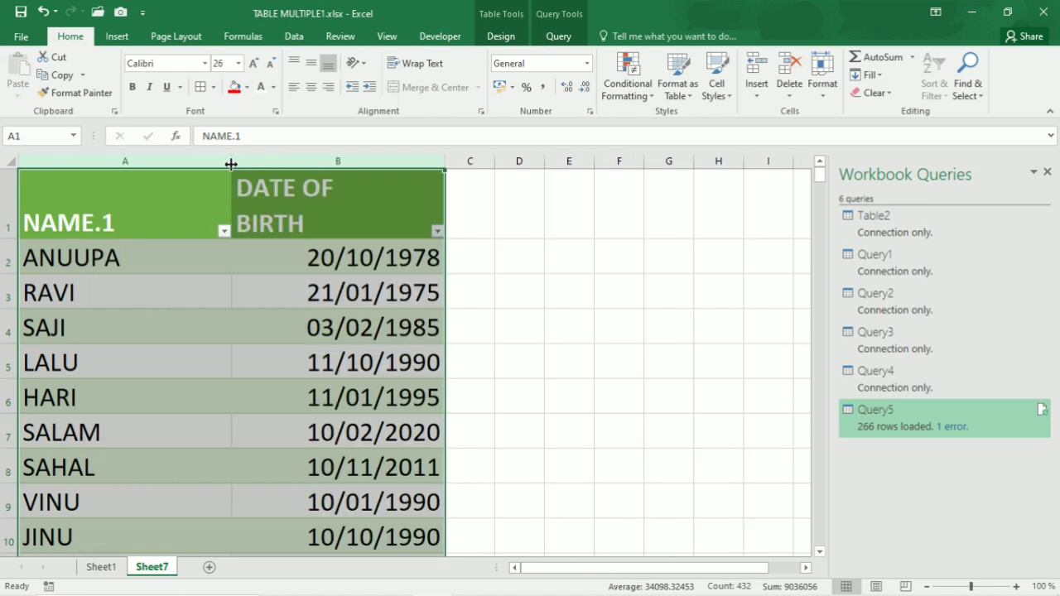
left_click_drag(444, 159, 482, 167)
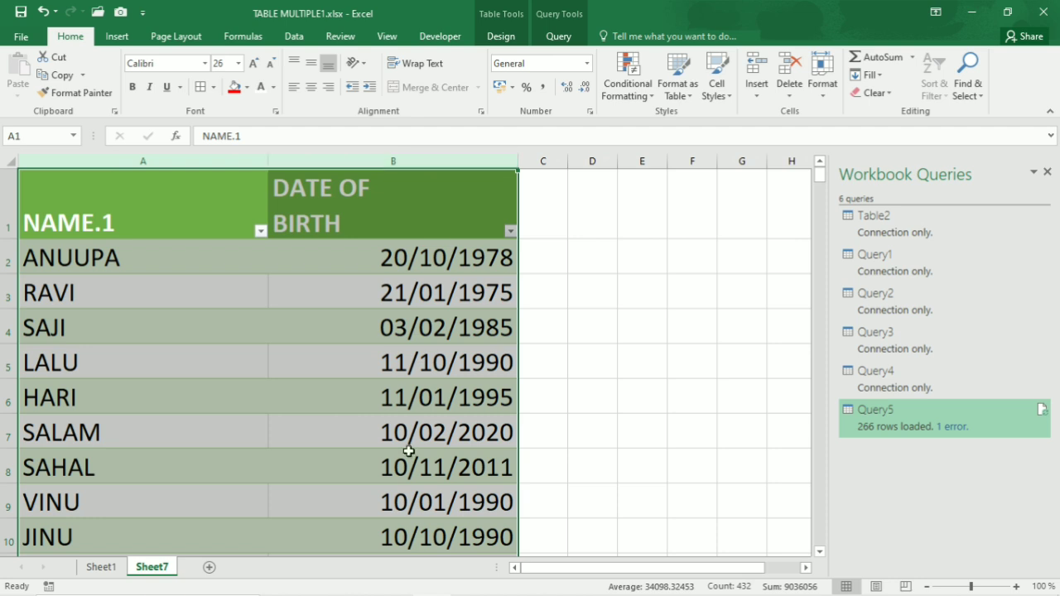
left_click(232, 340)
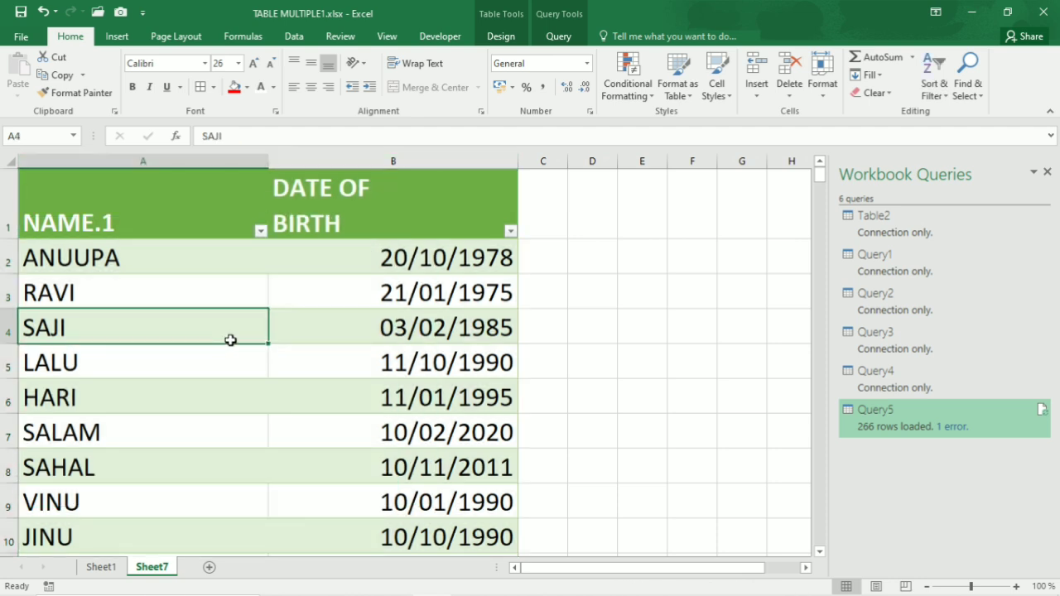
Step: Refresh the loaded query table on Sheet7
right_click(150, 364)
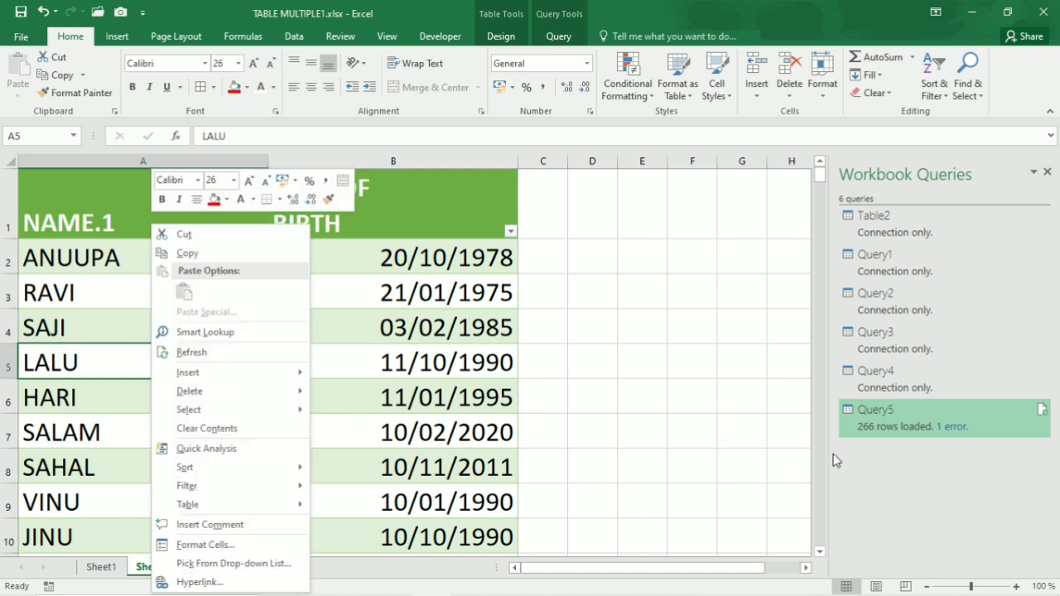
left_click(866, 474)
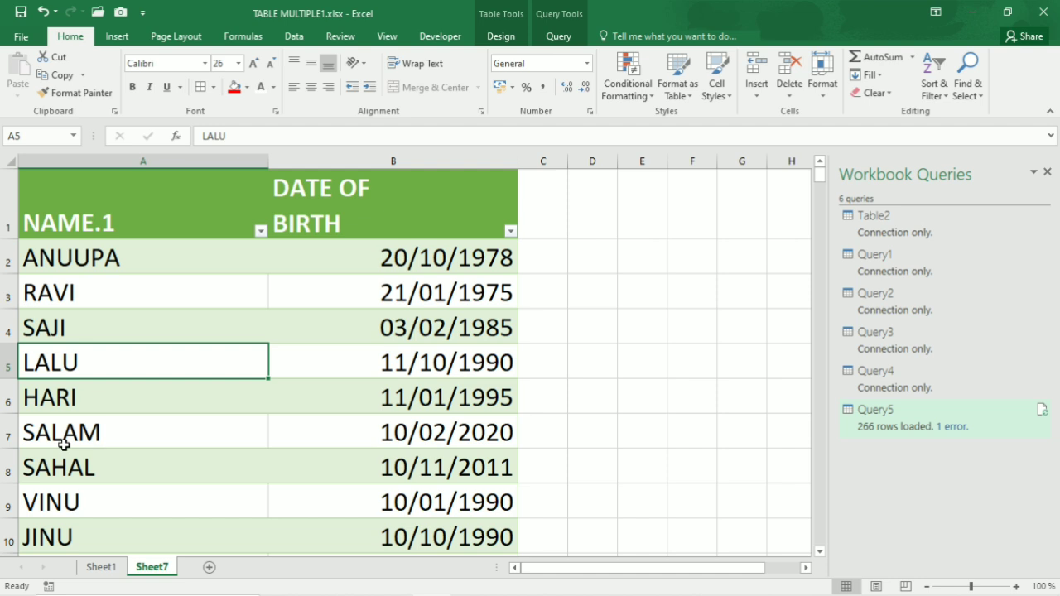
right_click(100, 321)
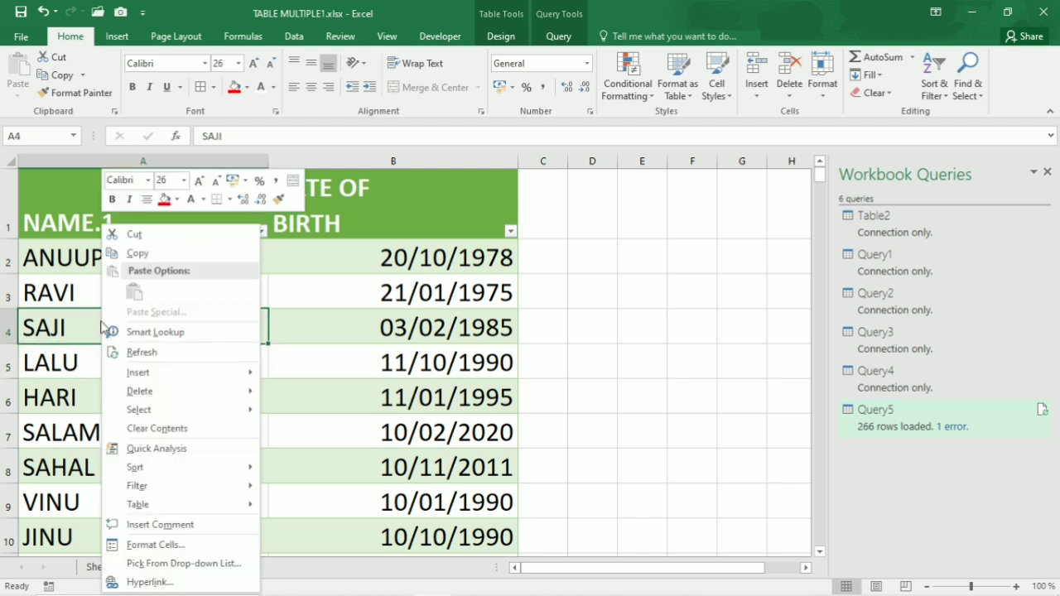
left_click(150, 353)
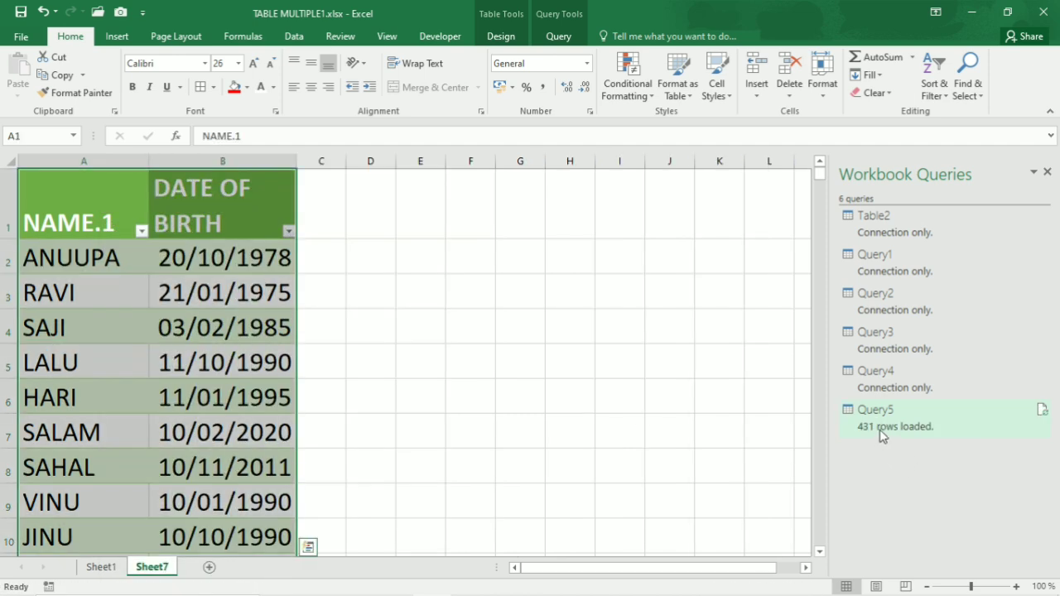
Step: Examine the refreshed table's row count and its entries from the first rows down to around row 271
mouse_move(879, 441)
left_click(169, 474)
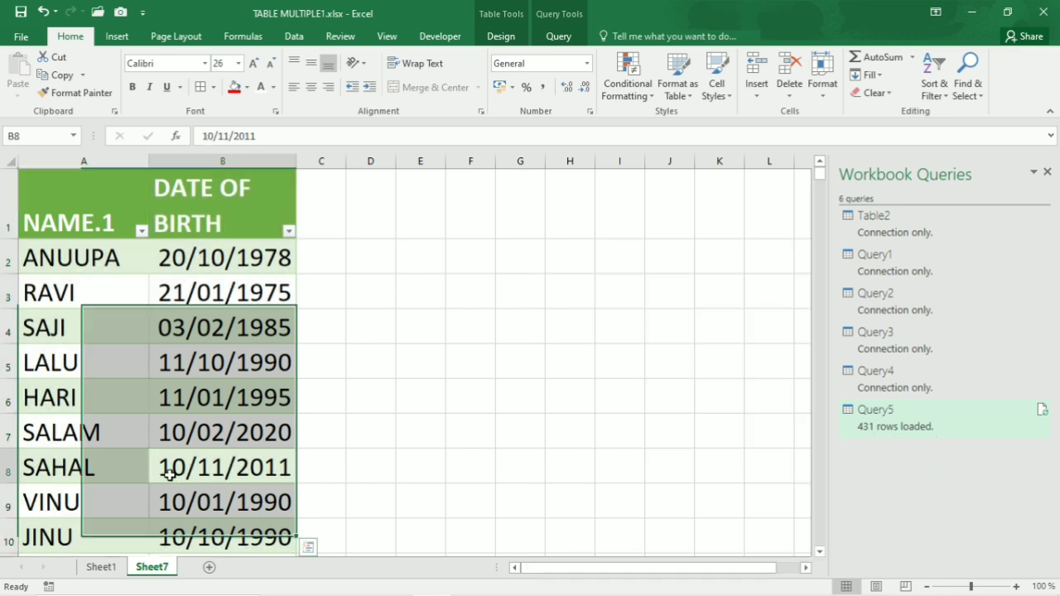
key("Page_Down")
key("Page_Down")
key("Page_Down")
key("Page_Down")
key("Page_Down")
key("Page_Down")
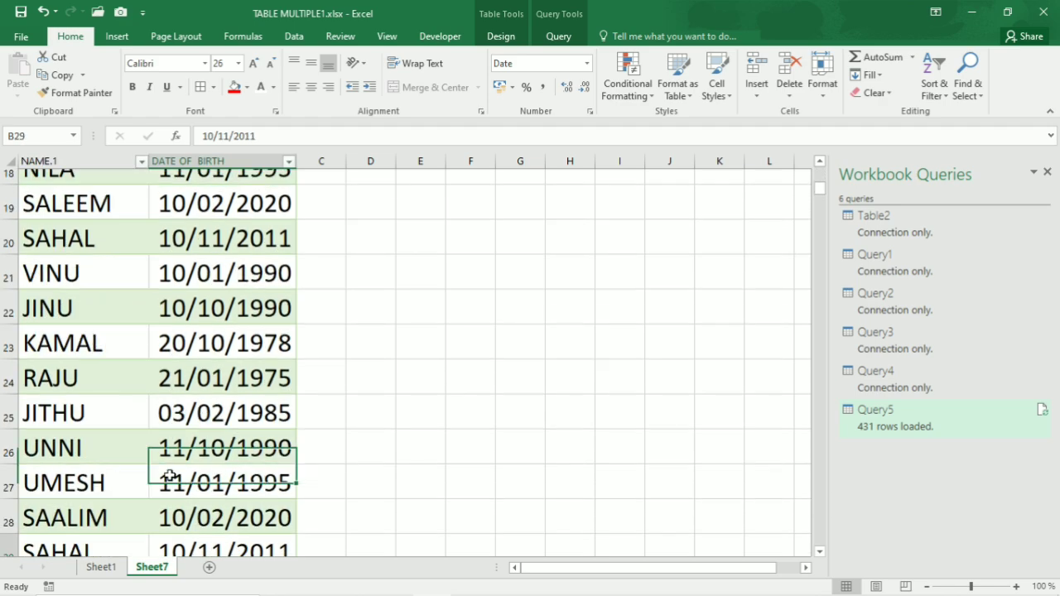
key("Page_Down")
key("Page_Down")
key("Page_Down")
key("Page_Down")
key("Page_Down")
key("Page_Down")
key("Page_Down")
key("Page_Down")
key("Page_Down")
key("Page_Down")
key("Page_Down")
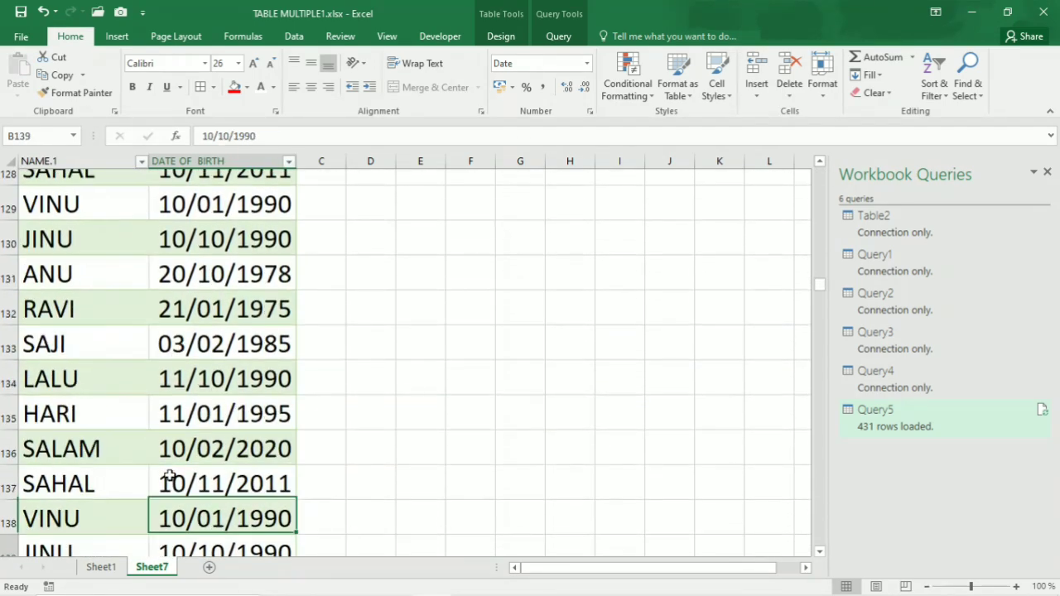
key("Page_Down")
key("Page_Down")
key("Page_Down")
key("Page_Down")
key("Page_Down")
key("Page_Down")
key("Page_Down")
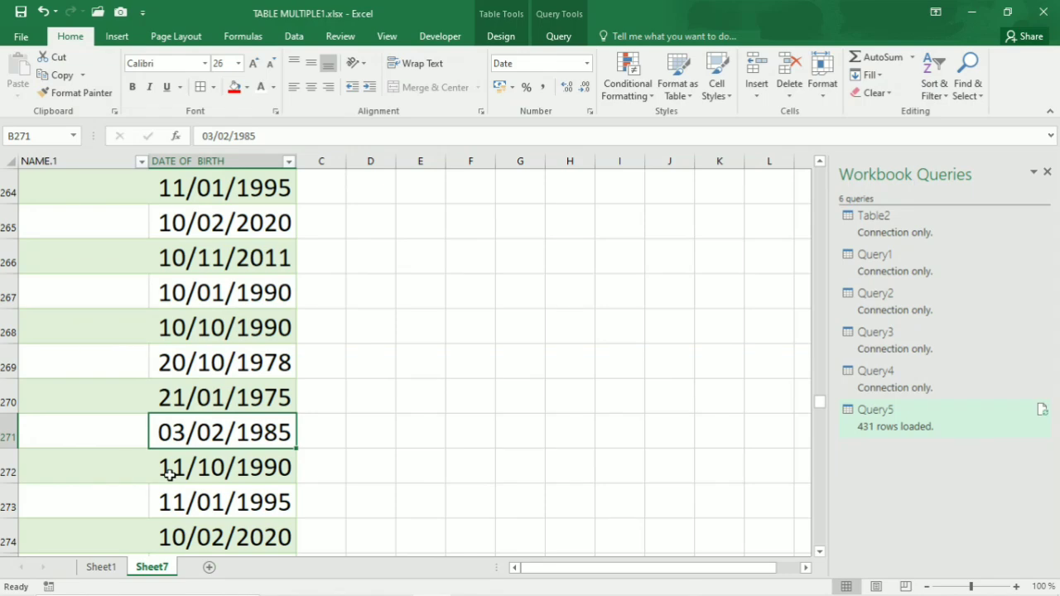
Step: Go back up to rows 154 to 172 and examine where the NAME.1 entries stop
key("Page_Up")
key("Page_Up")
key("Page_Up")
key("Page_Up")
key("Page_Up")
key("Page_Up")
key("Page_Up")
key("Page_Up")
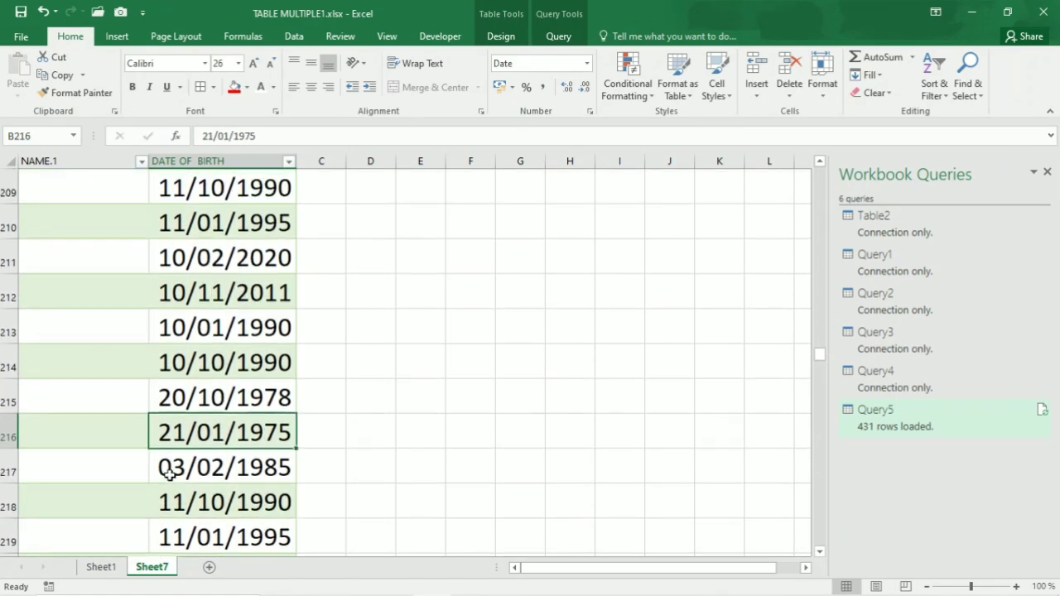
key("Page_Up")
key("Page_Up")
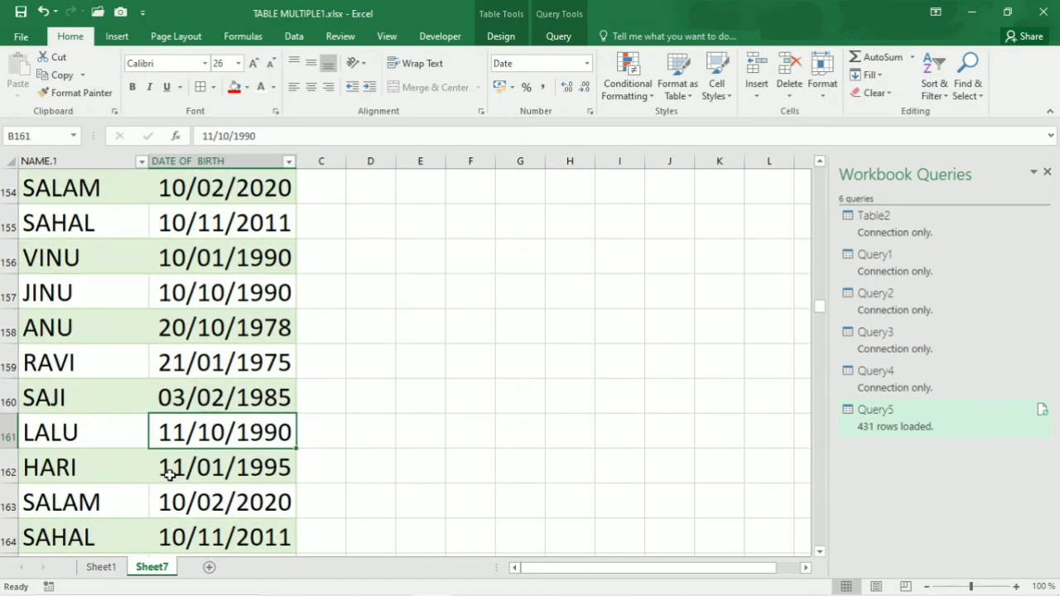
key("Down")
key("Down")
key("Down")
key("Down")
key("Down")
key("Down")
key("Down")
key("Down")
key("Down")
key("Down")
key("Down")
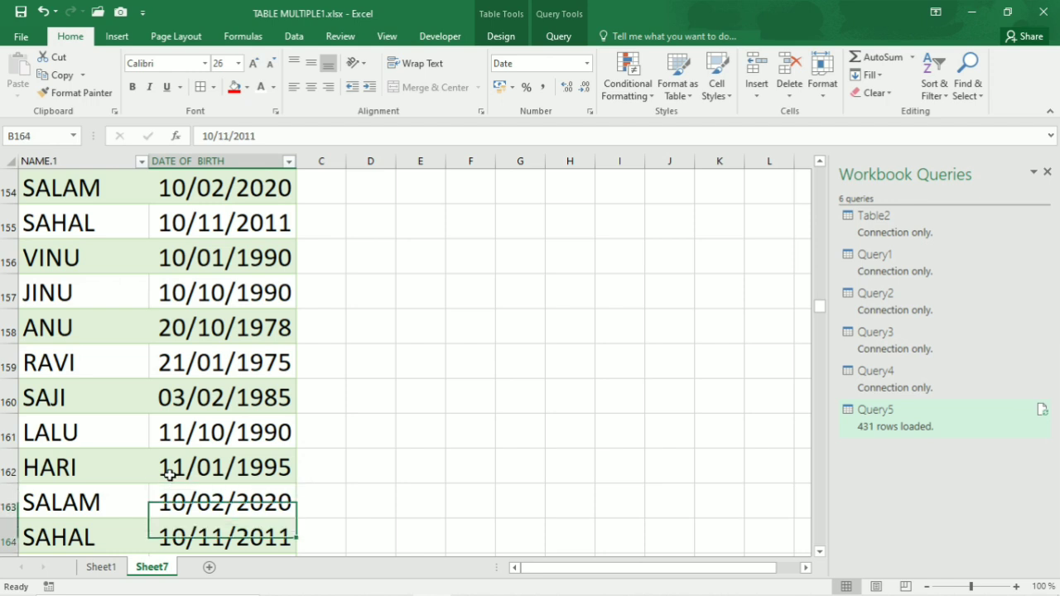
key("Up")
key("Up")
key("Up")
key("Up")
key("Up")
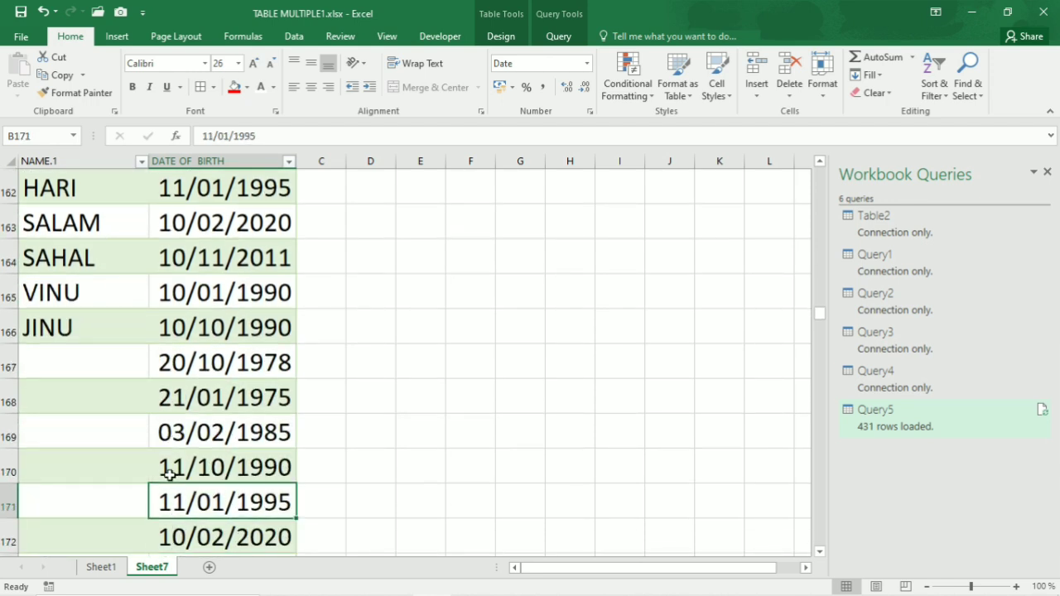
key("Down")
key("Down")
key("Down")
key("Down")
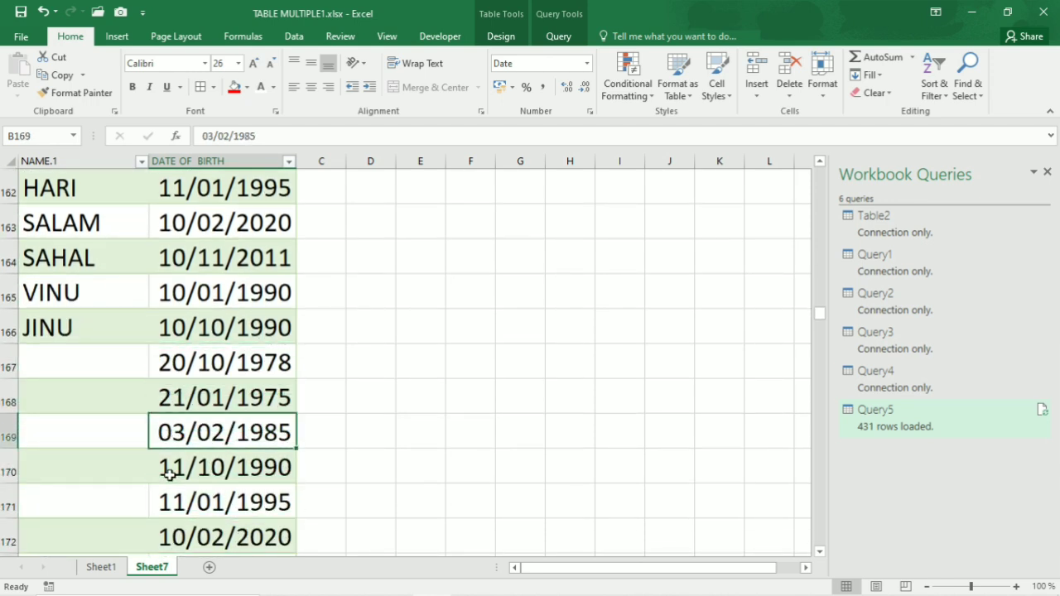
key("Up")
key("Up")
key("Up")
key("Up")
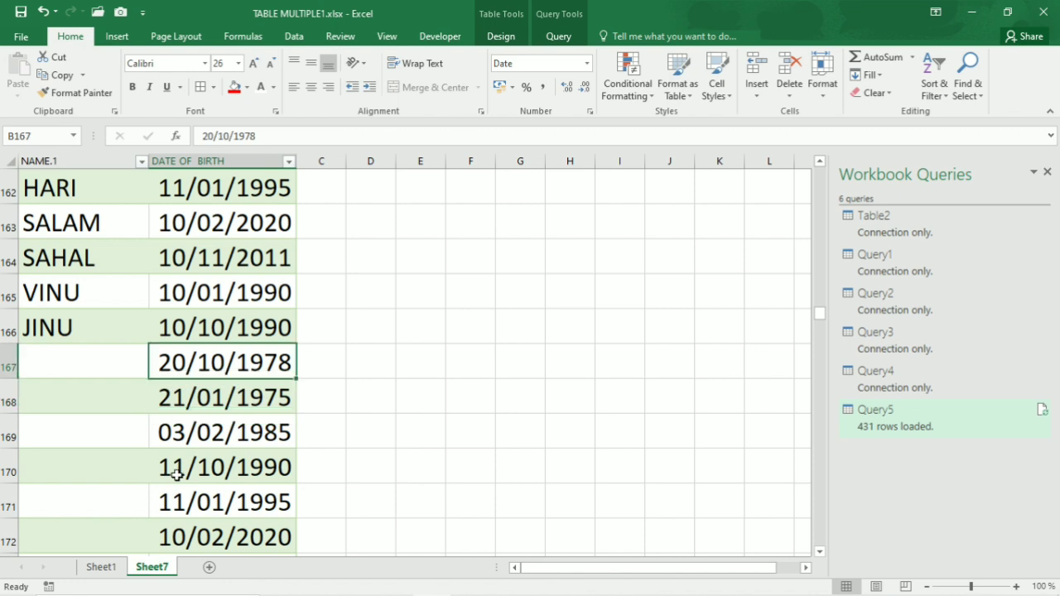
Step: Preview Query5 in the workbook queries list and open it in the query editor
mouse_move(899, 428)
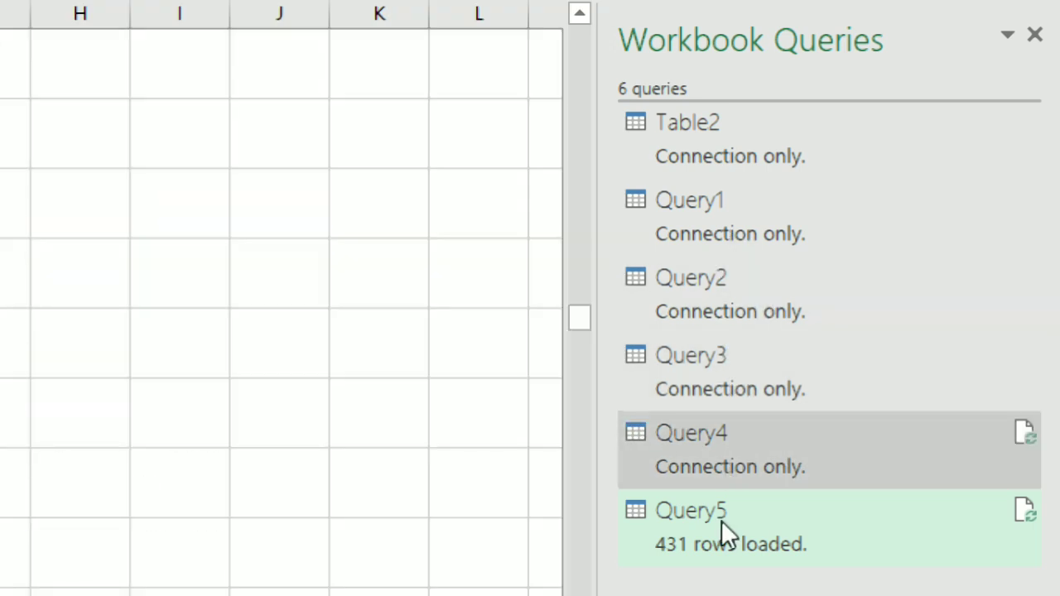
mouse_move(796, 502)
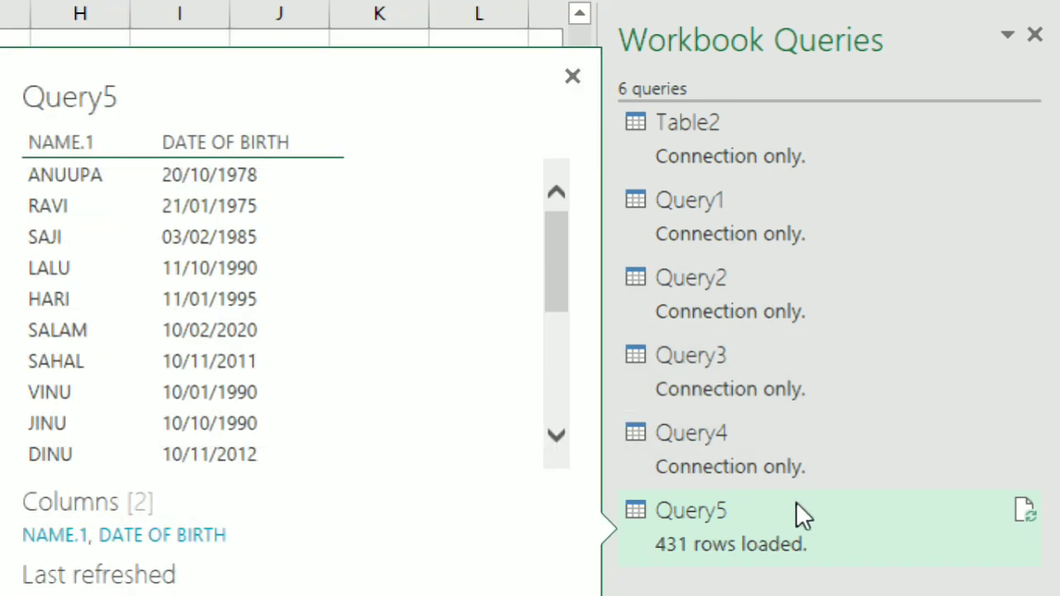
left_click(733, 520)
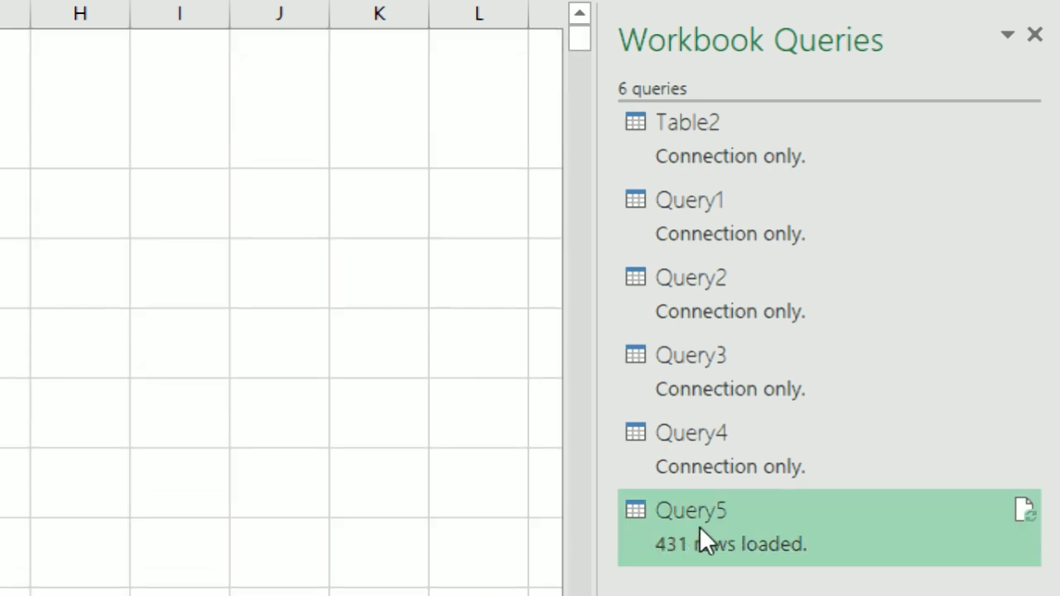
double_click(699, 526)
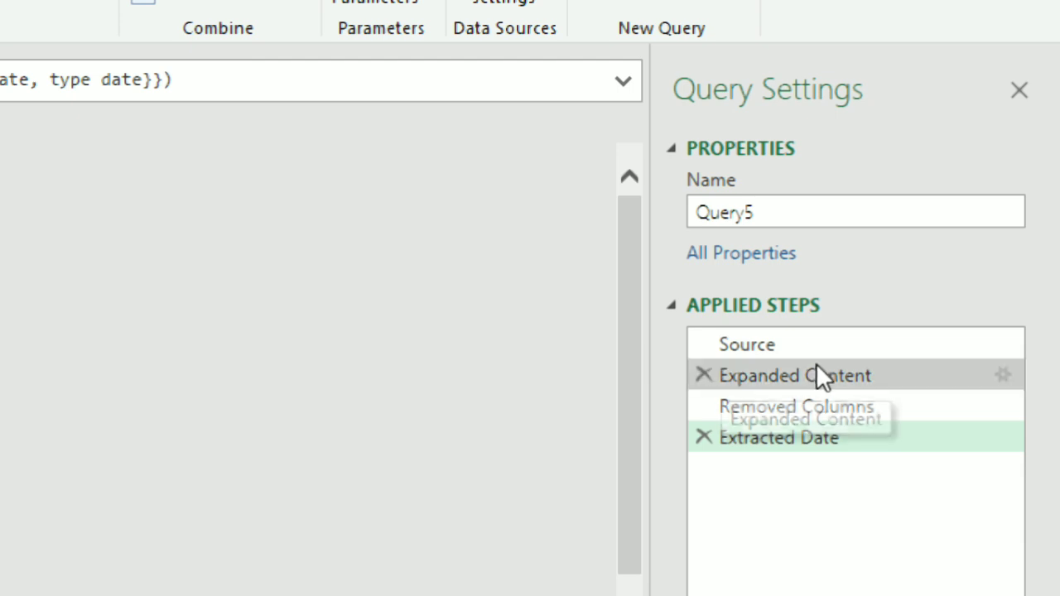
Step: At the Source step of Query5, filter the Name column to exclude Query5
left_click(779, 344)
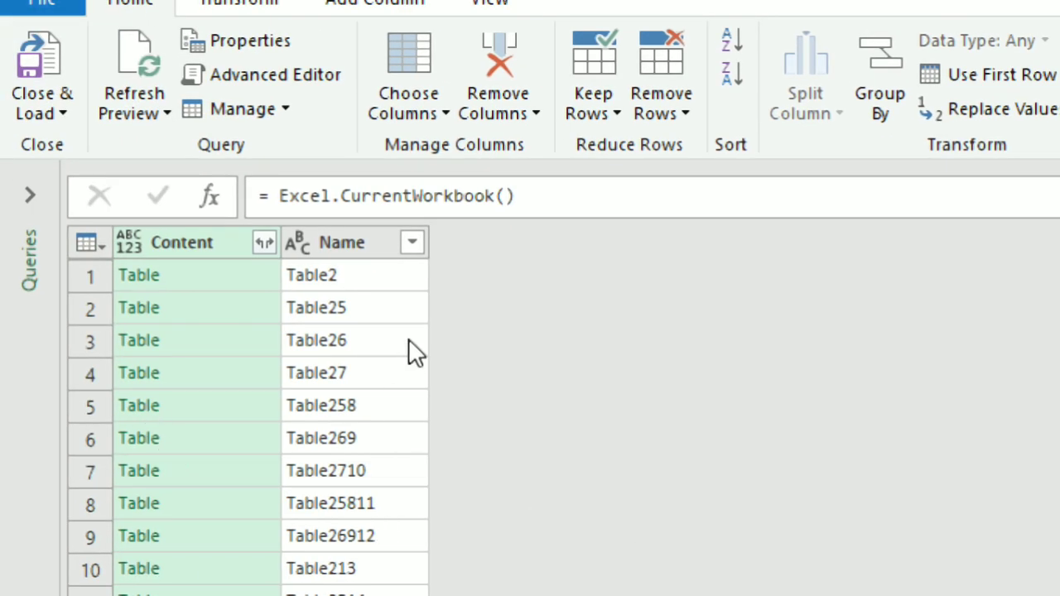
left_click(411, 243)
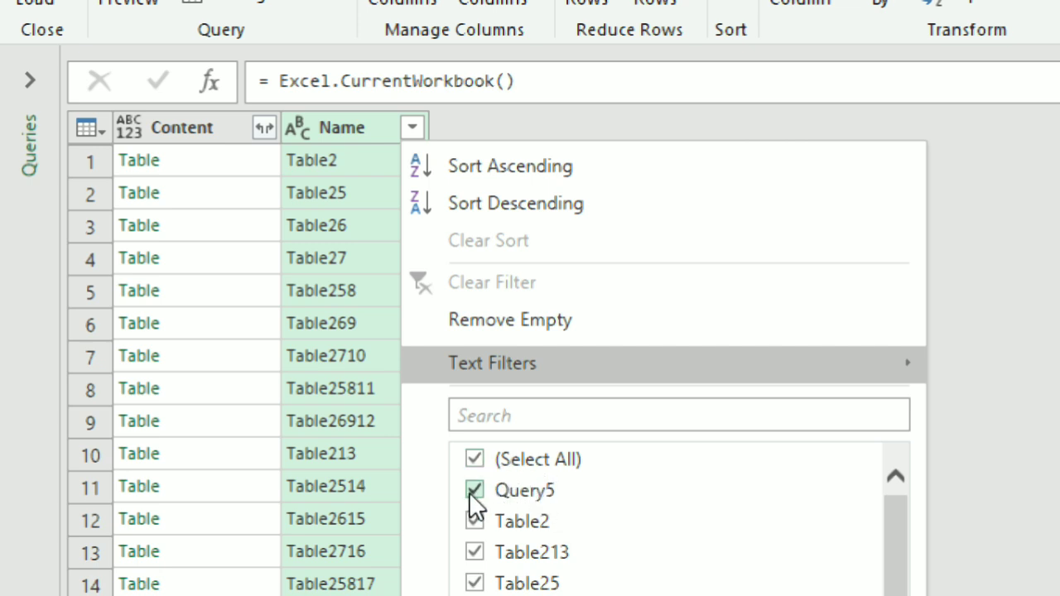
left_click(468, 492)
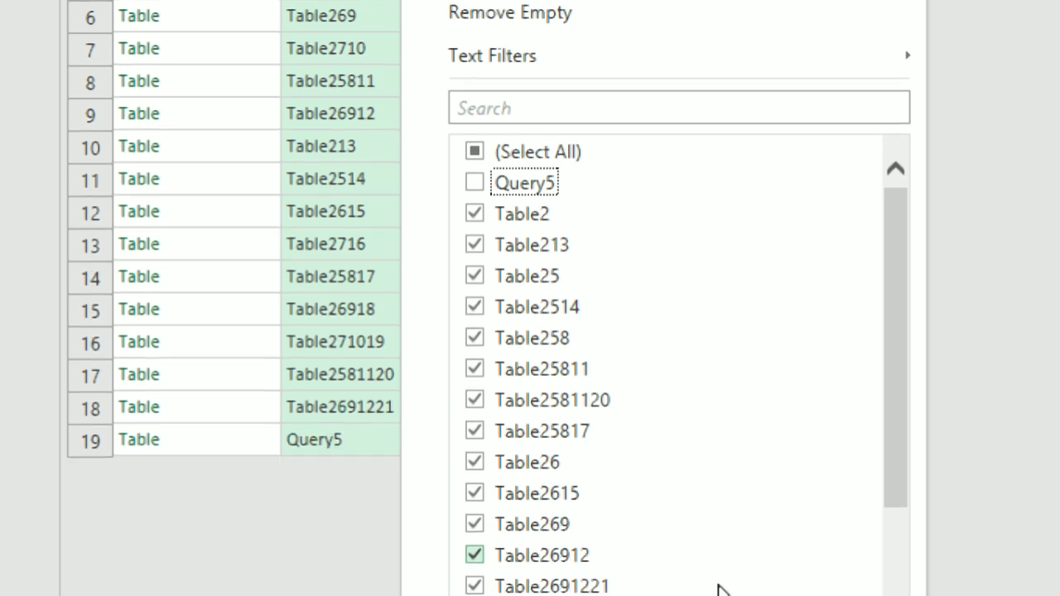
left_click(754, 568)
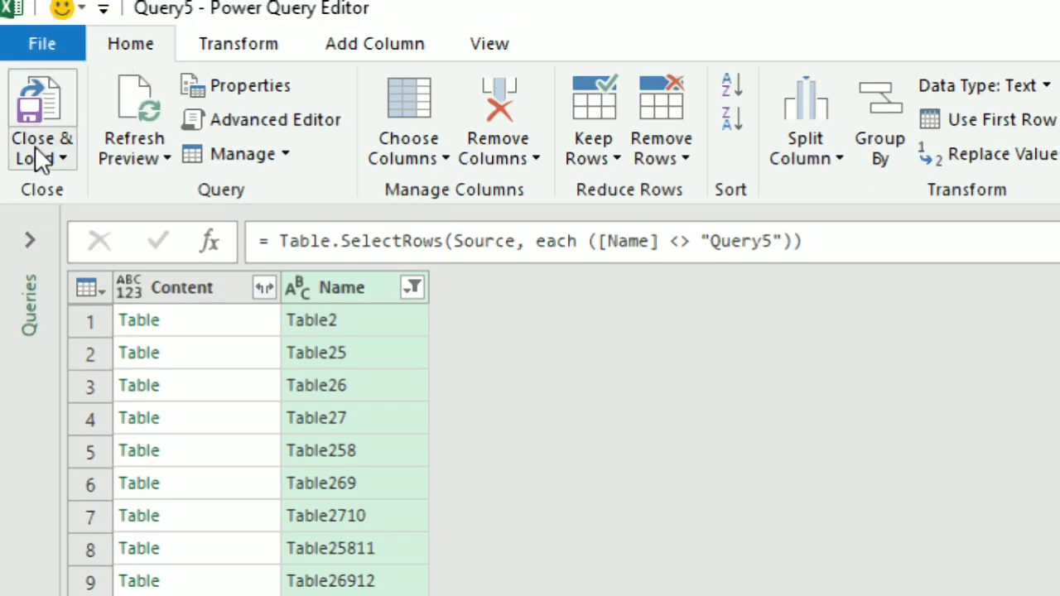
Step: Load the filtered Query5 back to the worksheet and look through the first 12 rows of the combined table
left_click(39, 105)
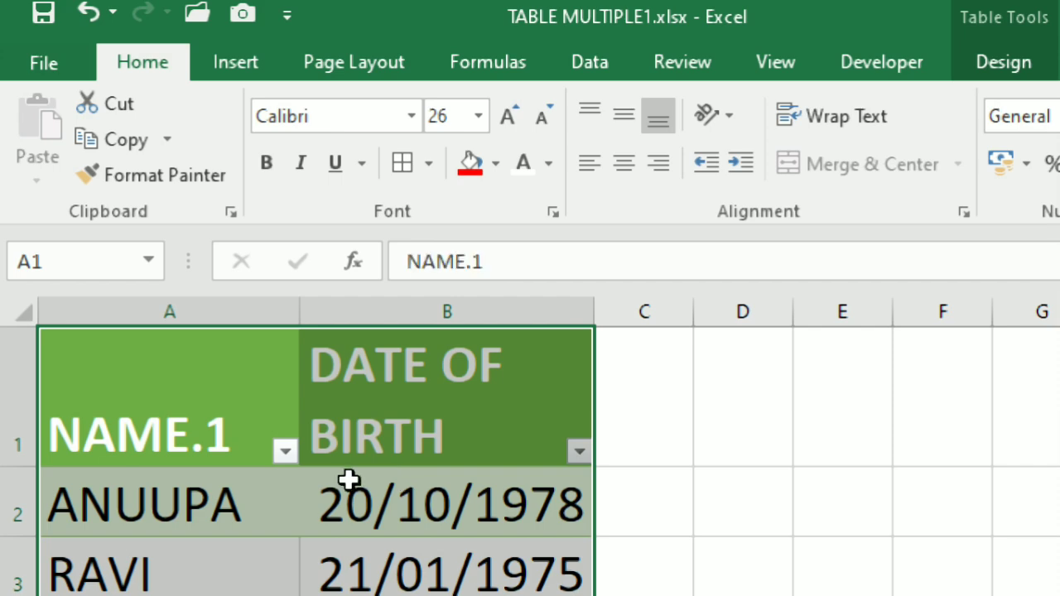
left_click(106, 449)
key("Down")
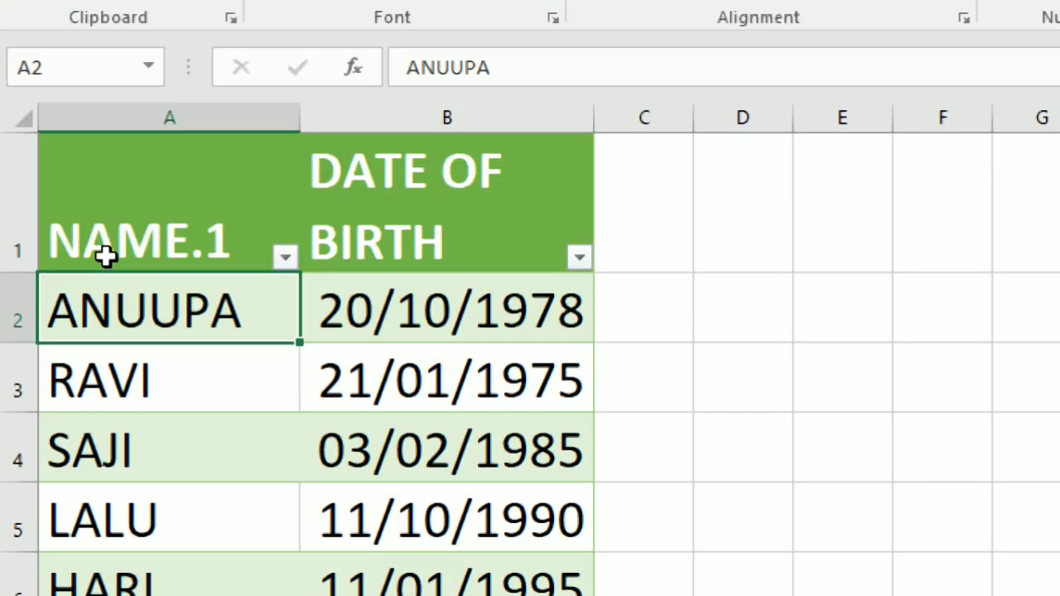
key("Down")
key("Down")
key("Down")
key("Down")
key("Down")
key("Down")
key("Down")
key("Down")
key("Down")
key("Down")
key("Up")
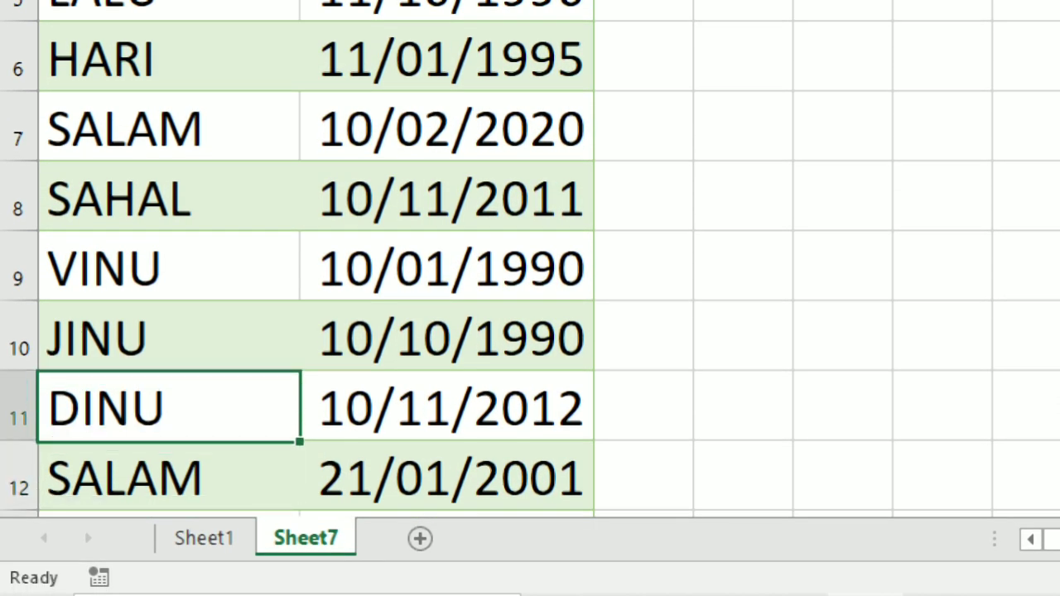
key("Up")
key("Up")
key("Up")
key("Up")
key("Up")
key("Up")
key("Up")
key("Up")
key("Up")
key("Up")
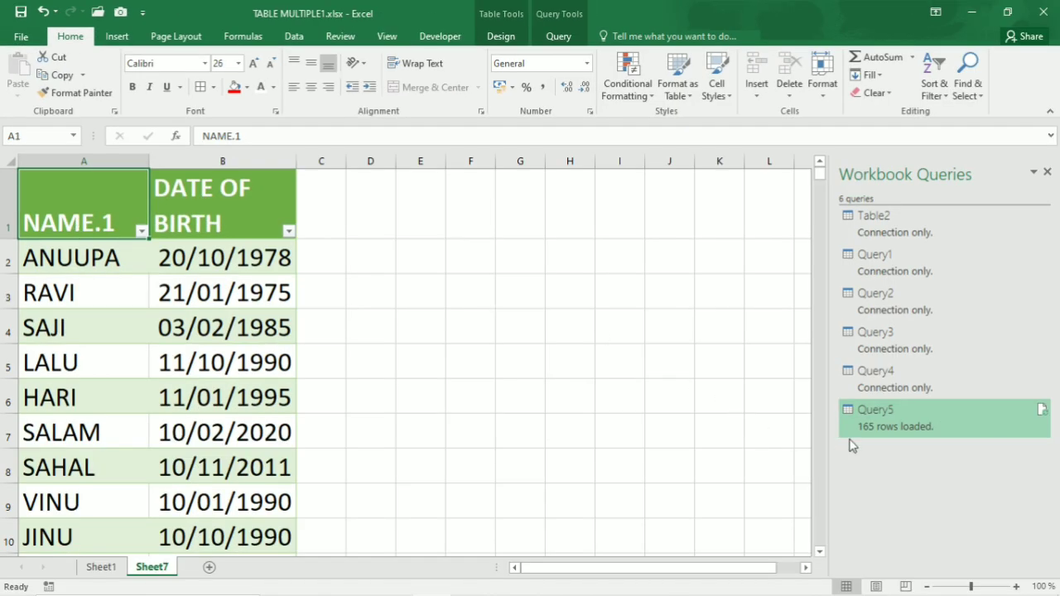
Step: Preview Query5 in the workbook queries list and refresh its loaded table on Sheet7
mouse_move(881, 418)
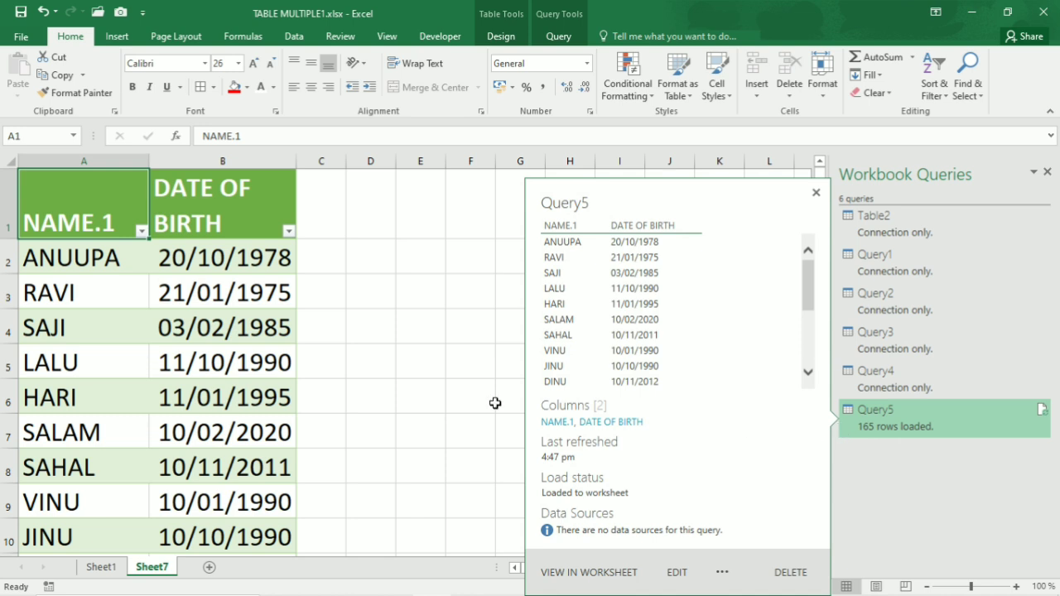
left_click(258, 331)
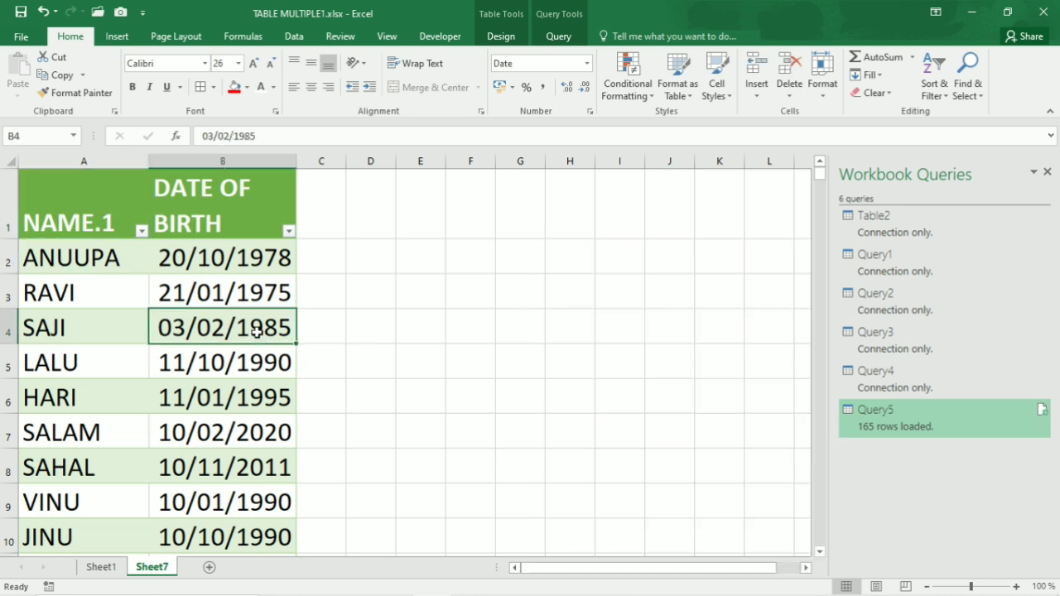
right_click(258, 332)
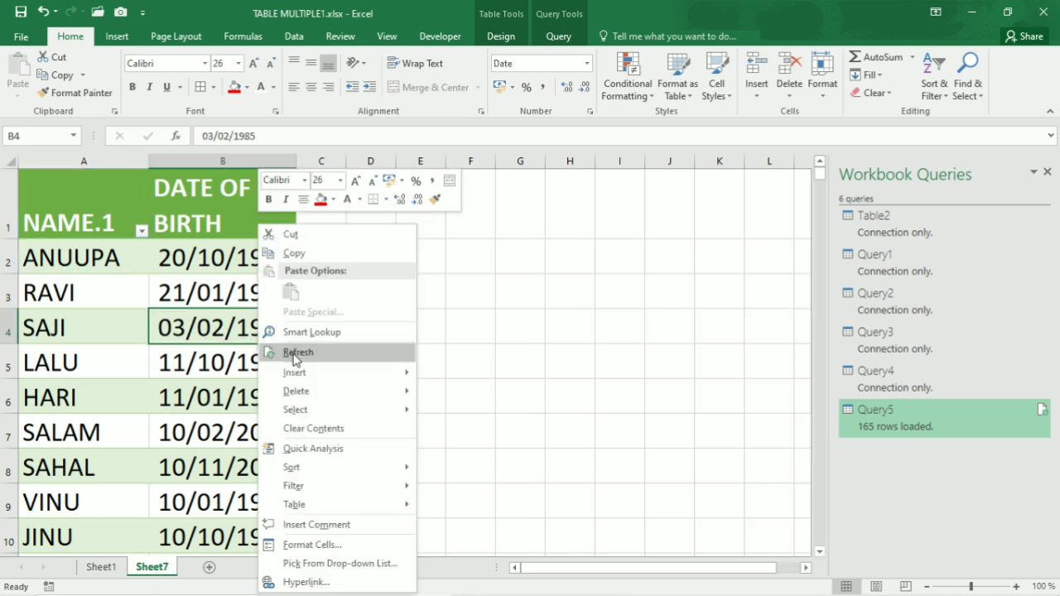
left_click(296, 352)
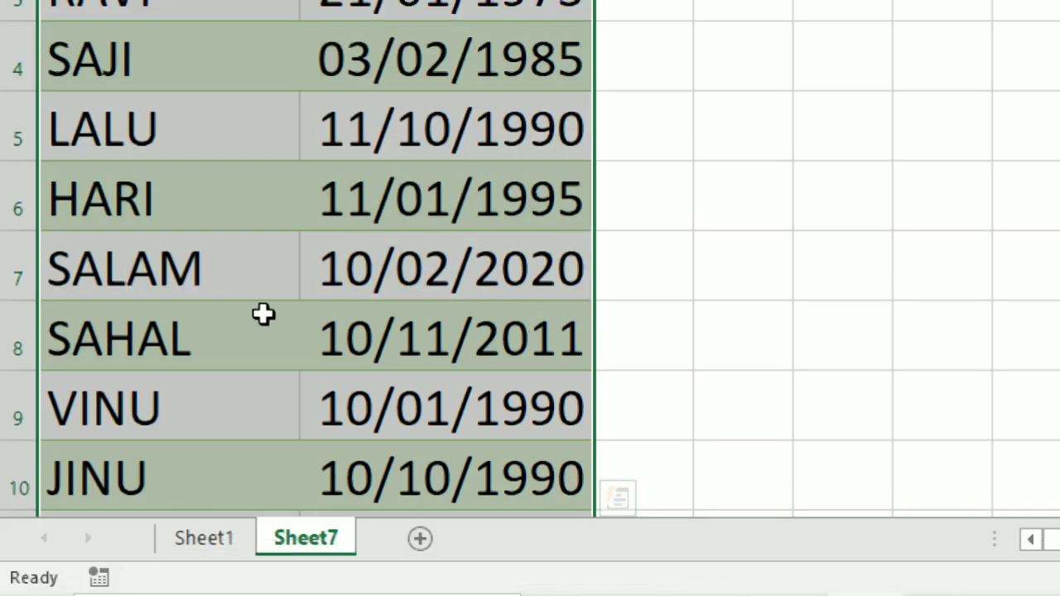
Step: On Sheet1, add a new record in row 15 of the table in columns AG:AH with a person's name and date of birth
left_click(212, 534)
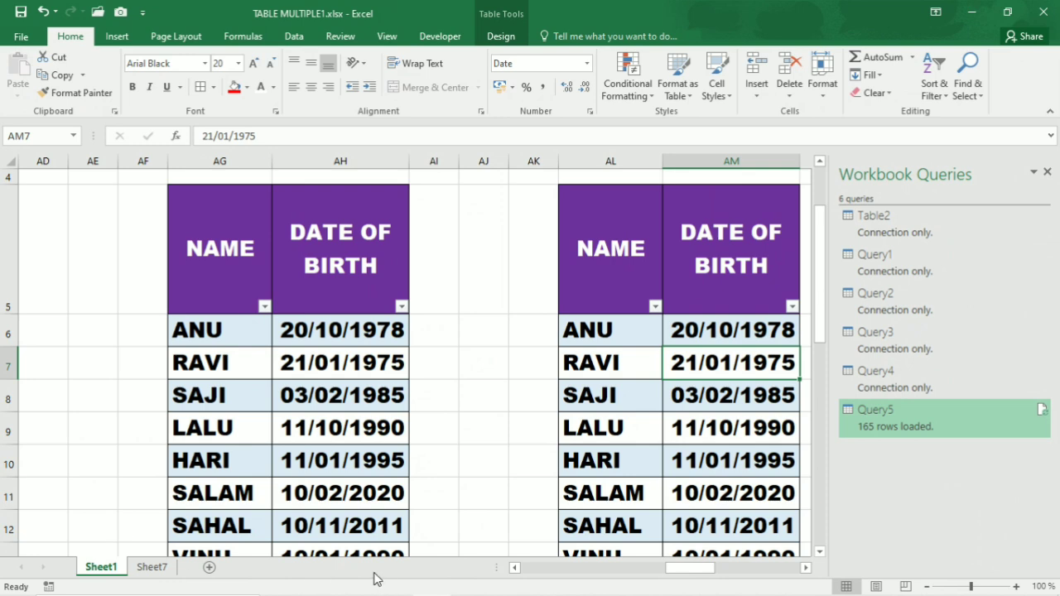
left_click(152, 567)
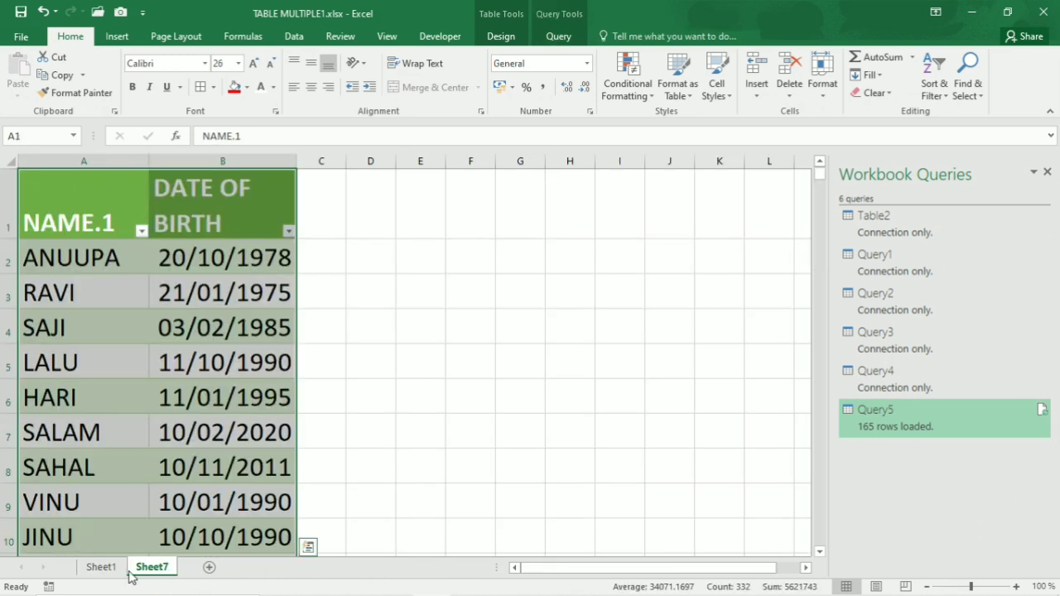
left_click(100, 569)
left_click(288, 383)
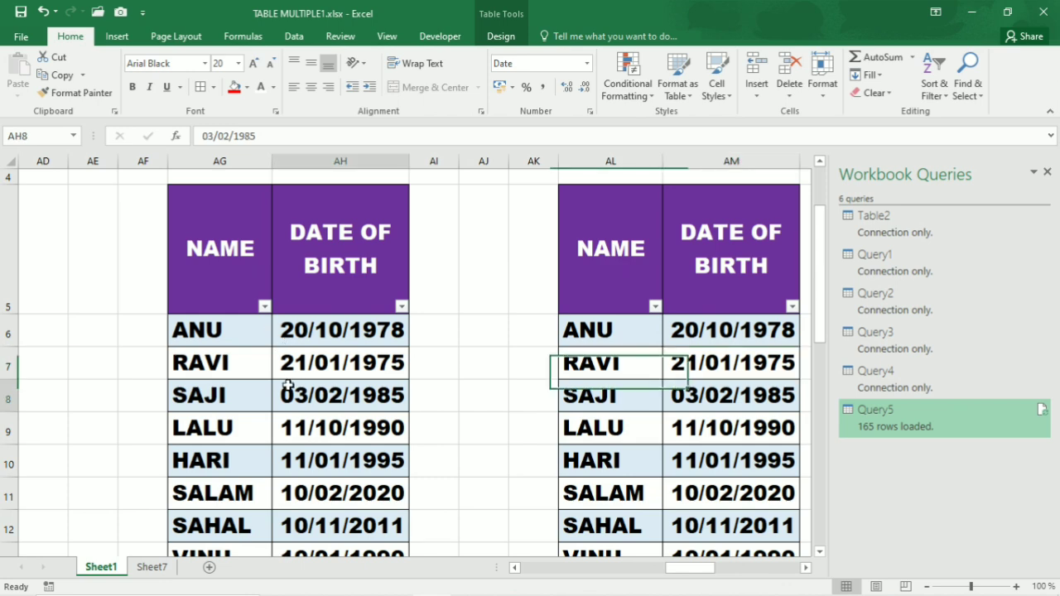
key("Down")
key("Down")
key("Down")
key("Down")
key("Down")
key("Down")
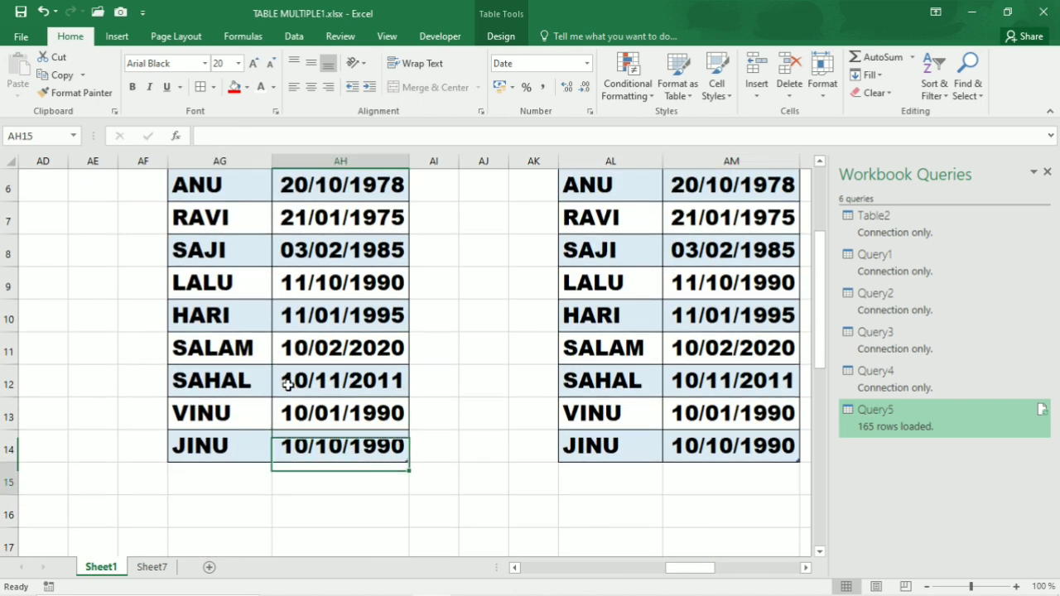
key("Left")
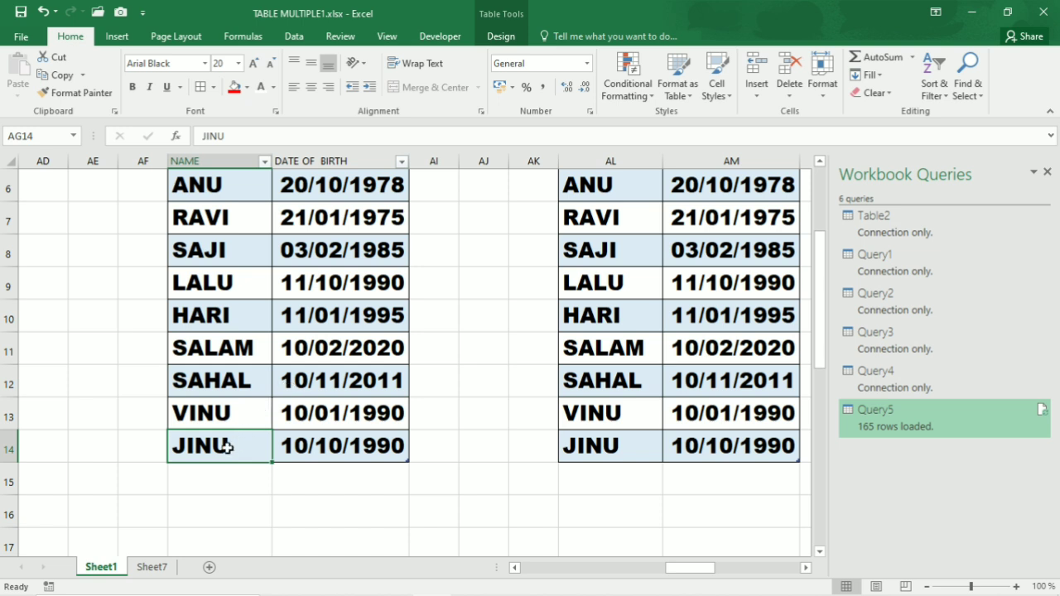
key("Down")
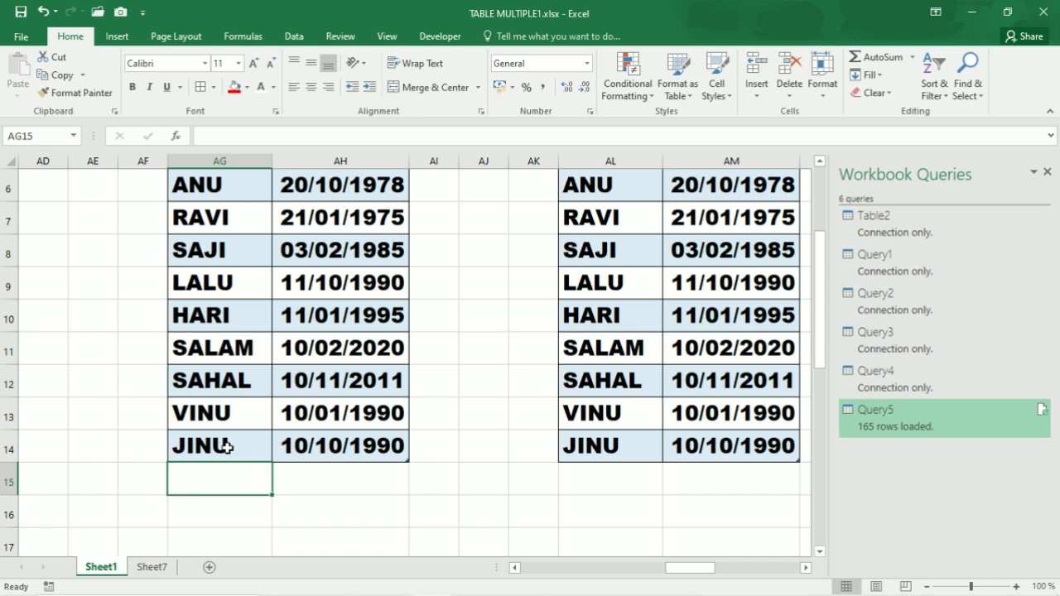
type("ka")
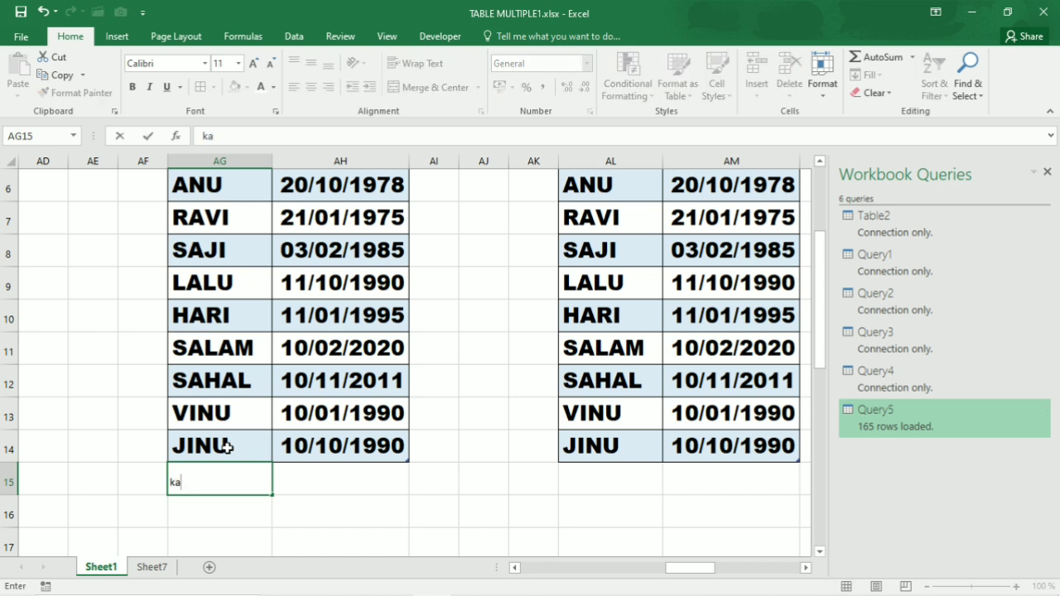
type("ma")
key("BackSpace")
key("BackSpace")
key("BackSpace")
key("BackSpace")
type("KAMAR")
key("Tab")
type("1")
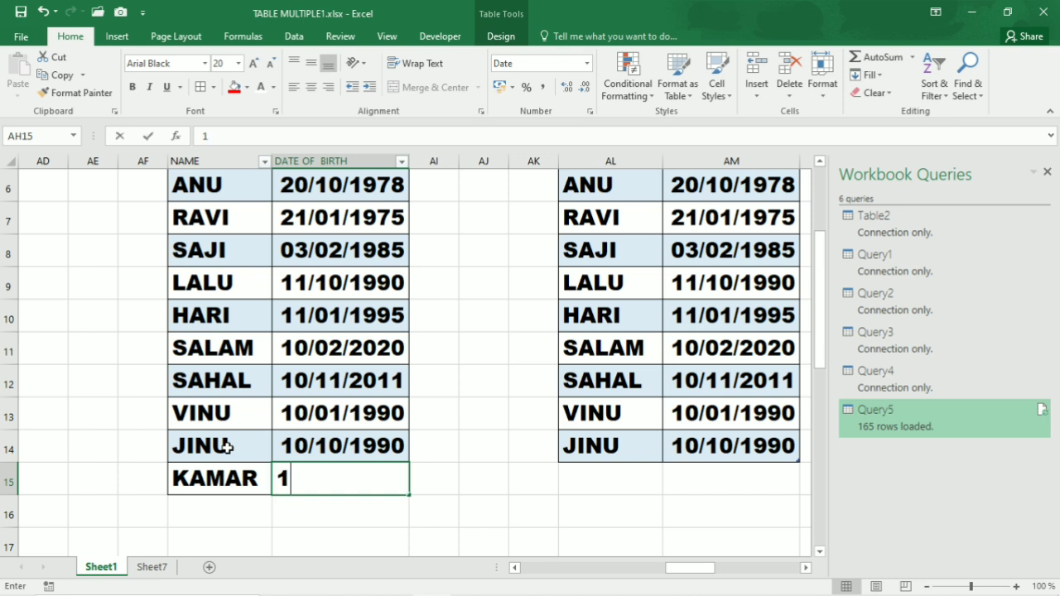
type("0-1")
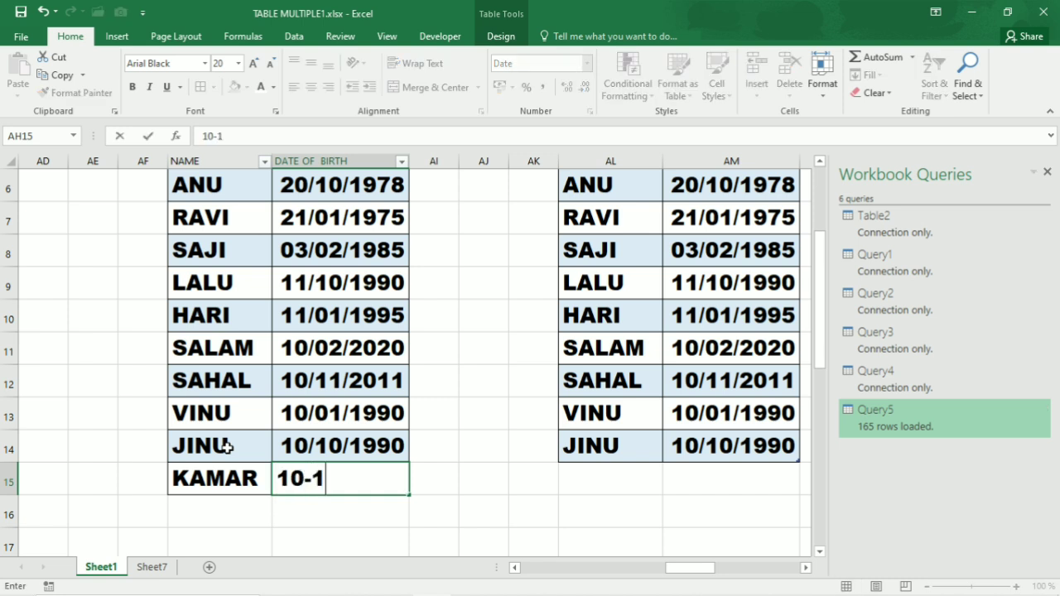
type("1-00")
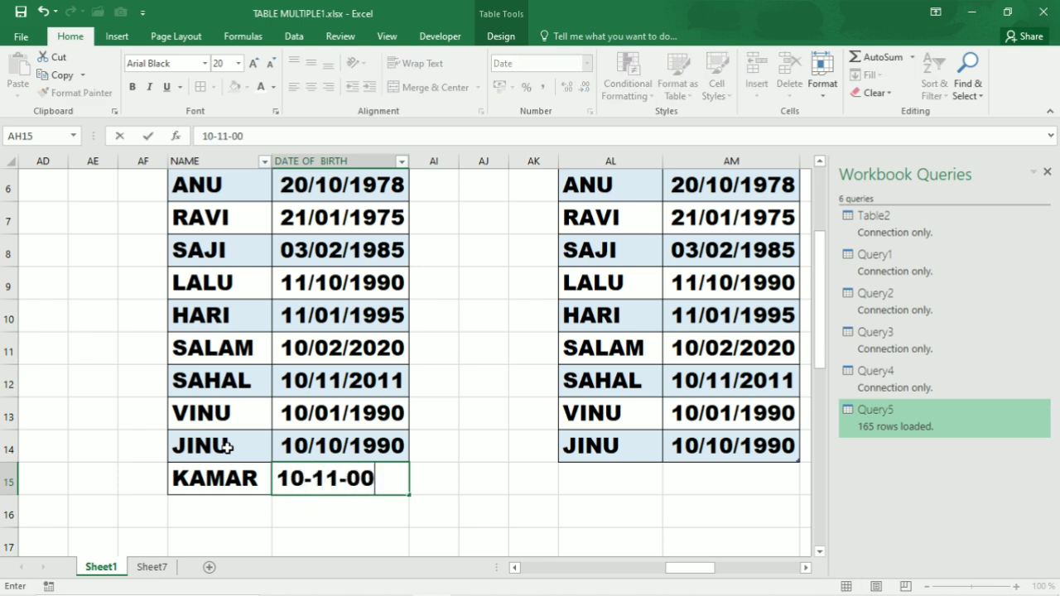
key("Return")
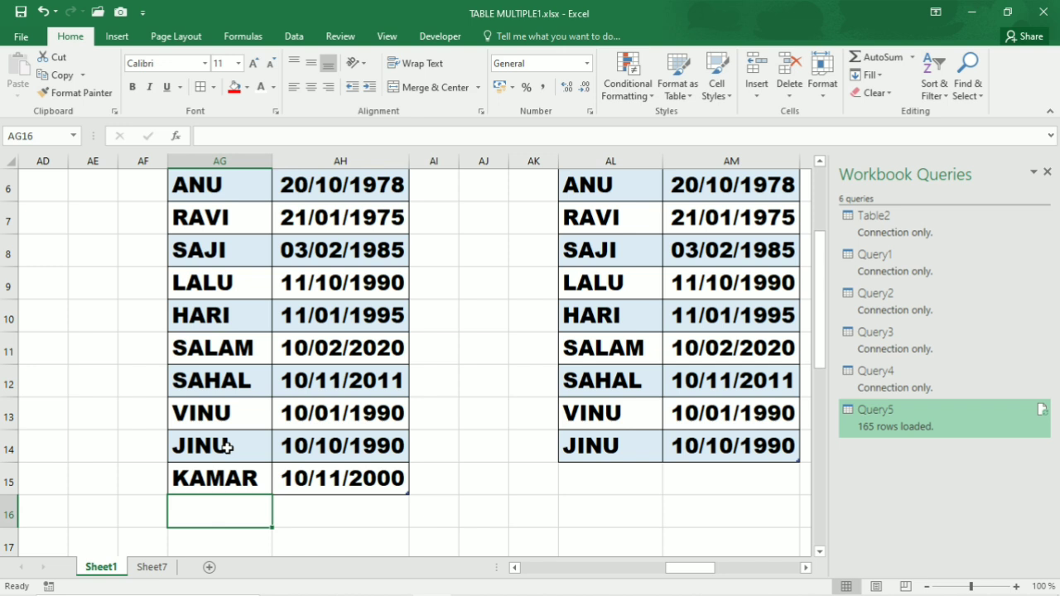
key("Up")
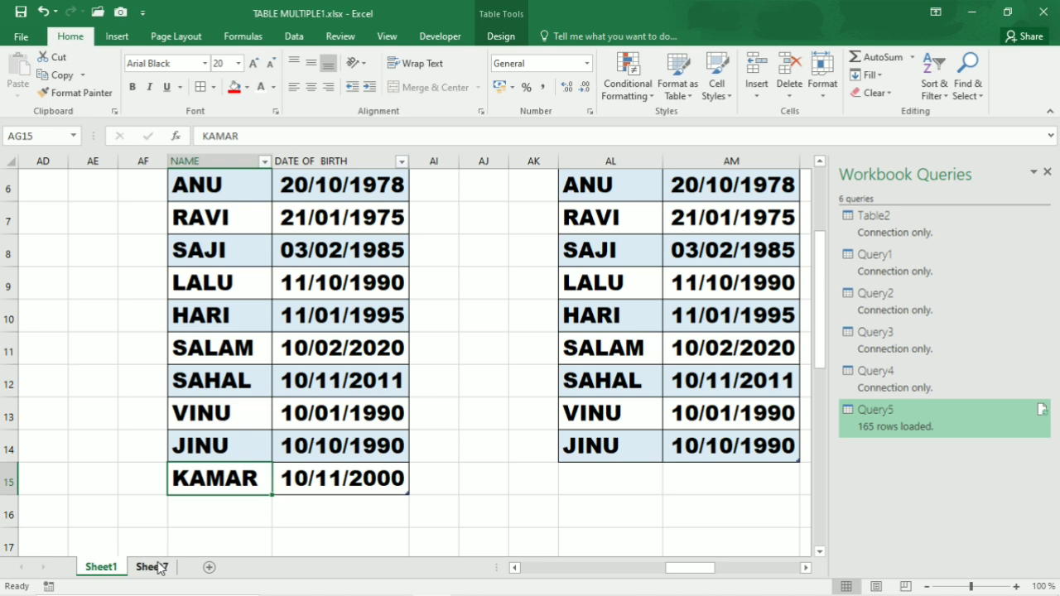
Step: Examine the first rows of the combined NAME.1 and DATE OF BIRTH table on Sheet7
left_click(159, 570)
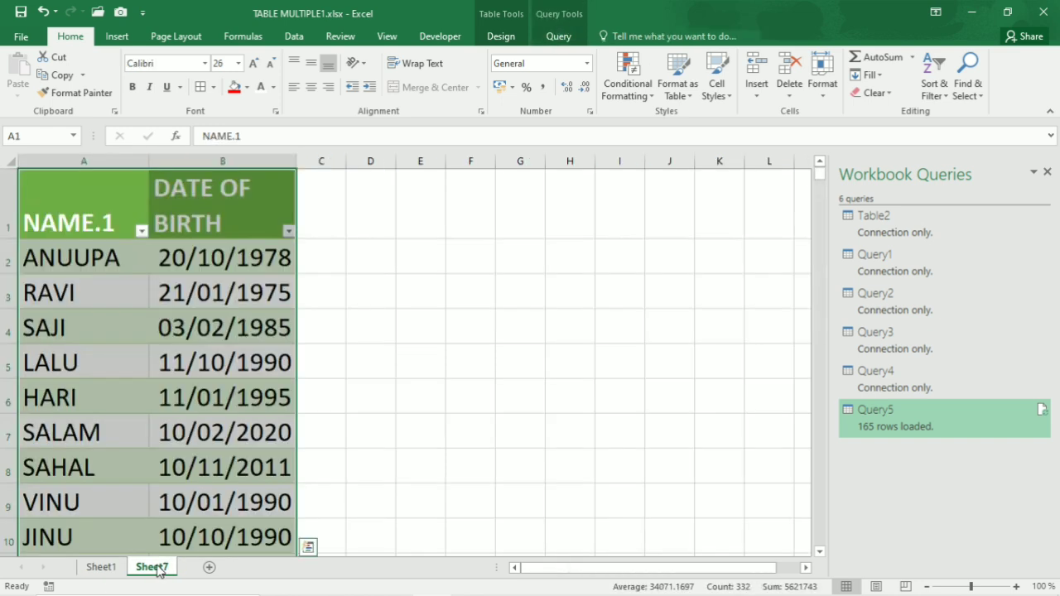
left_click(66, 369)
key("Down")
key("Down")
key("Down")
key("Down")
key("Down")
key("Down")
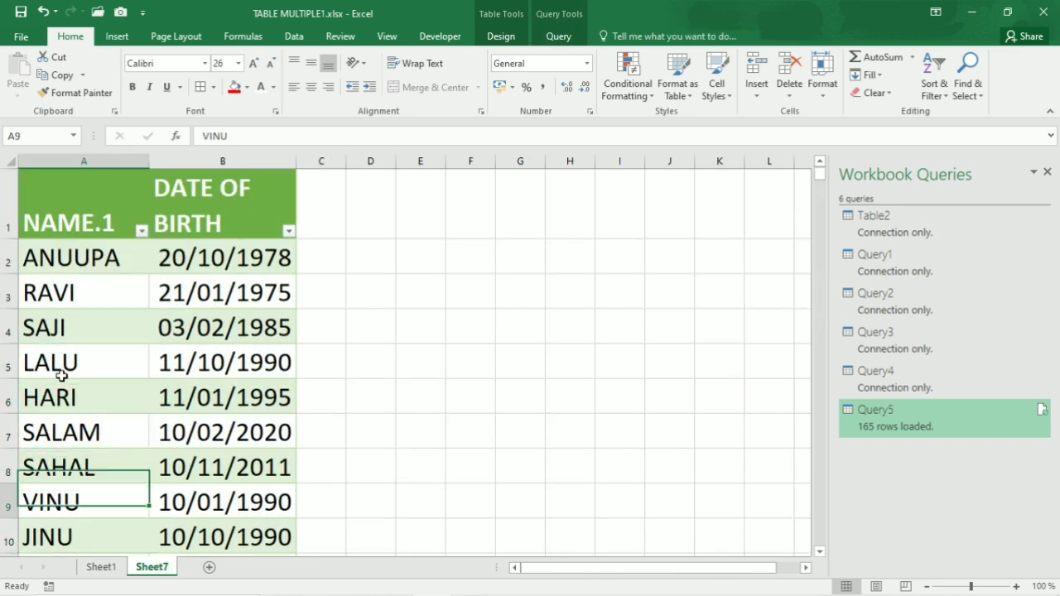
key("Up")
key("Down")
key("Down")
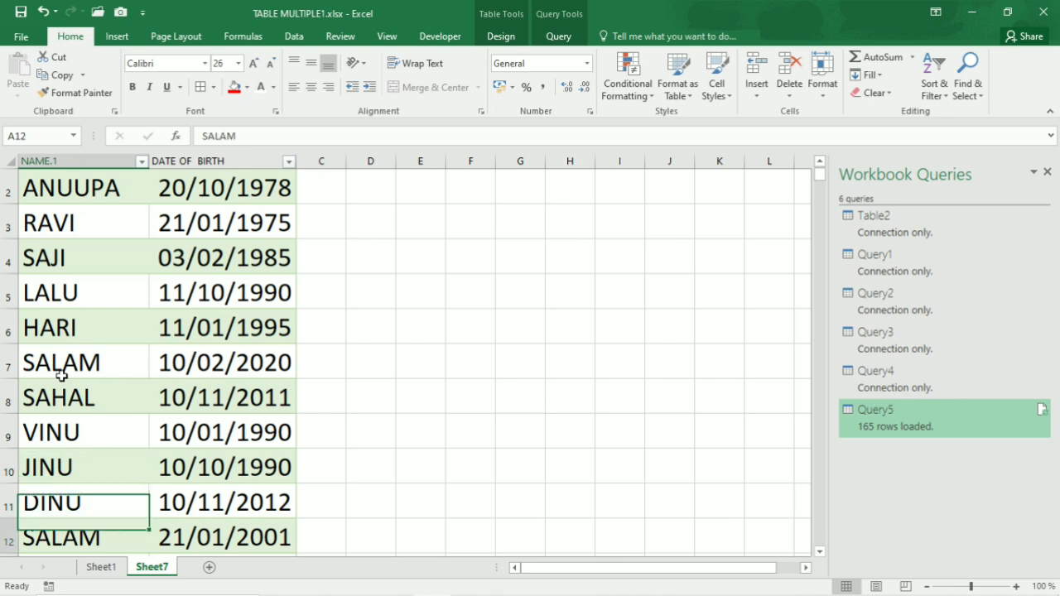
key("Up")
key("Up")
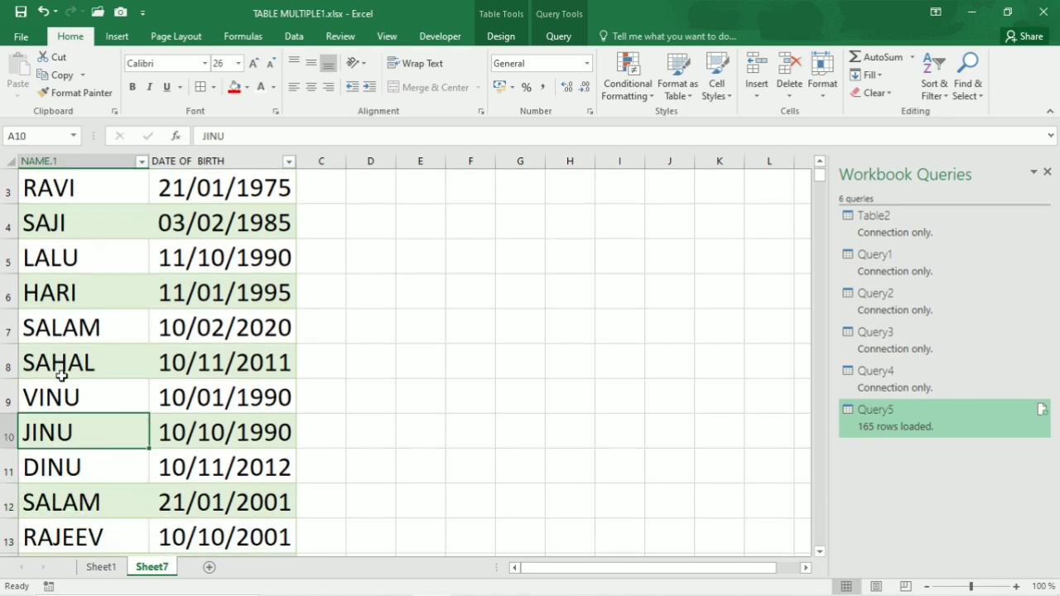
Step: Refresh the combined table on Sheet7 to bring in the record added on Sheet1
left_click(107, 464)
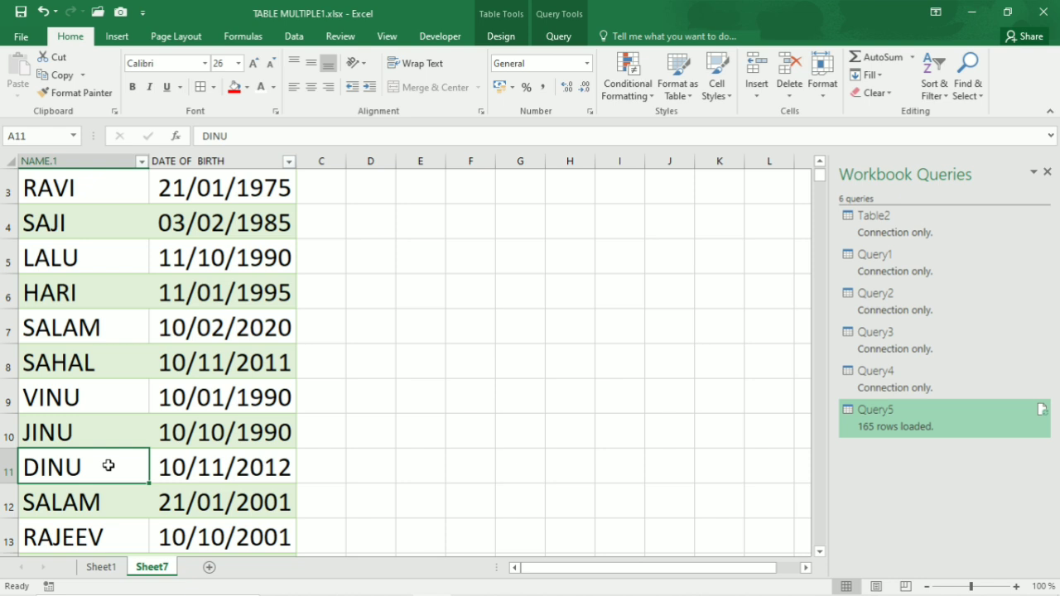
right_click(108, 466)
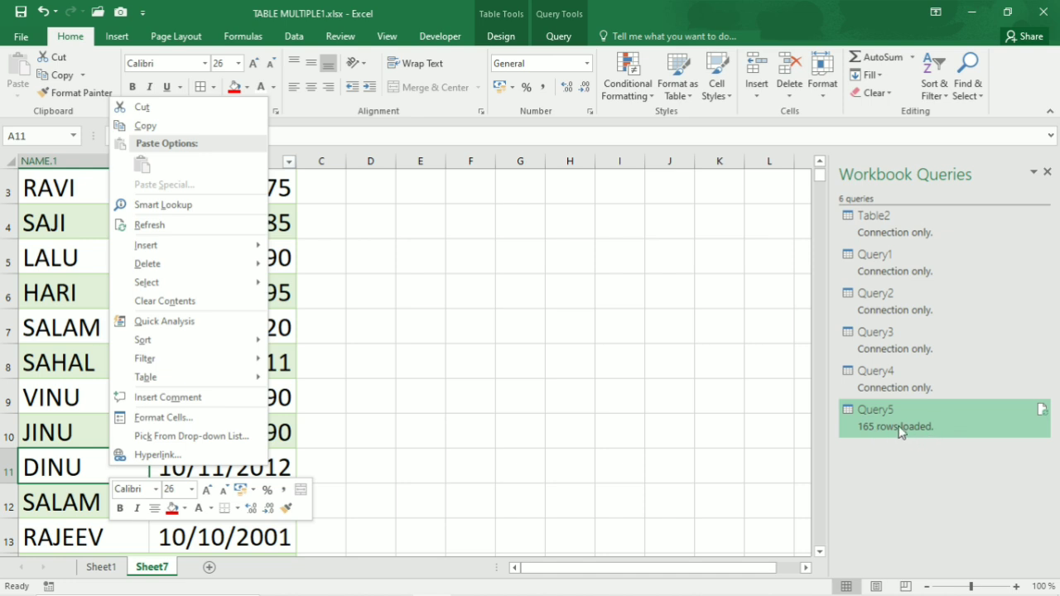
left_click(174, 228)
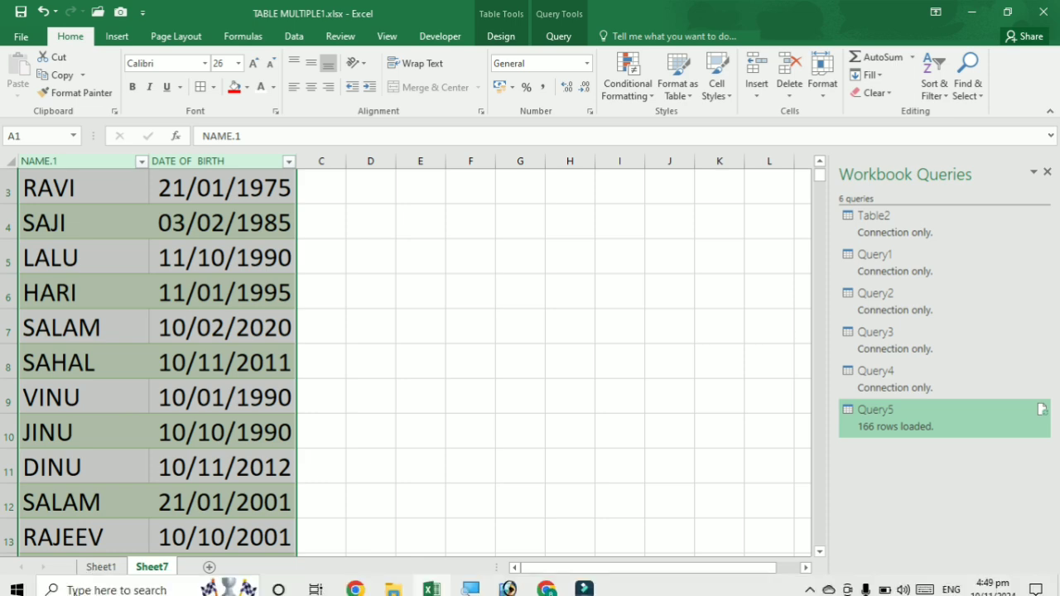
Step: Look through the combined table, and on Sheet1 examine the entries of the upper table in columns AL:AM down to row 15
left_click_drag(72, 470, 74, 451)
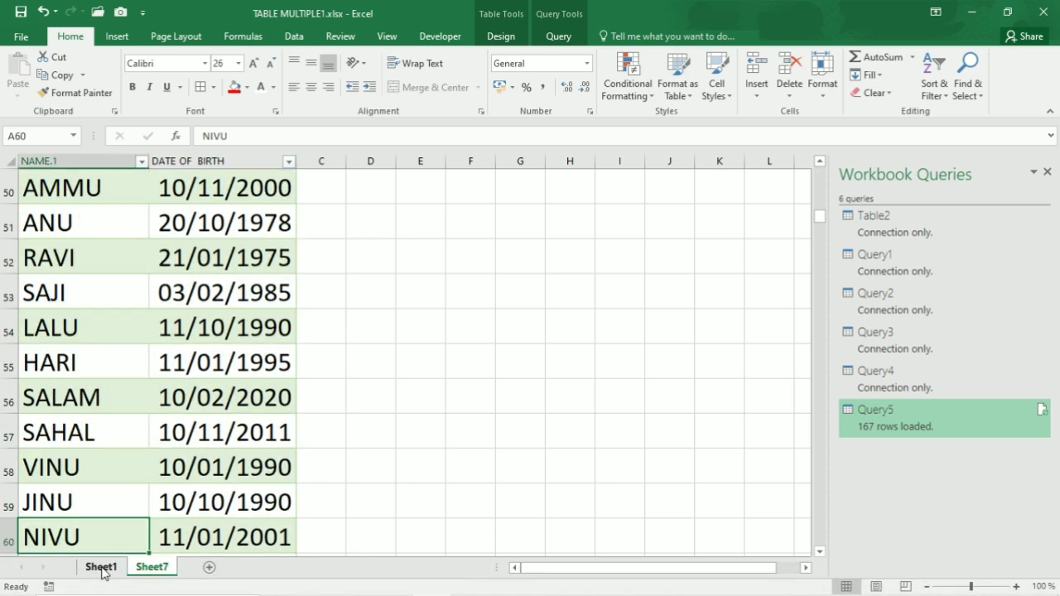
left_click(102, 567)
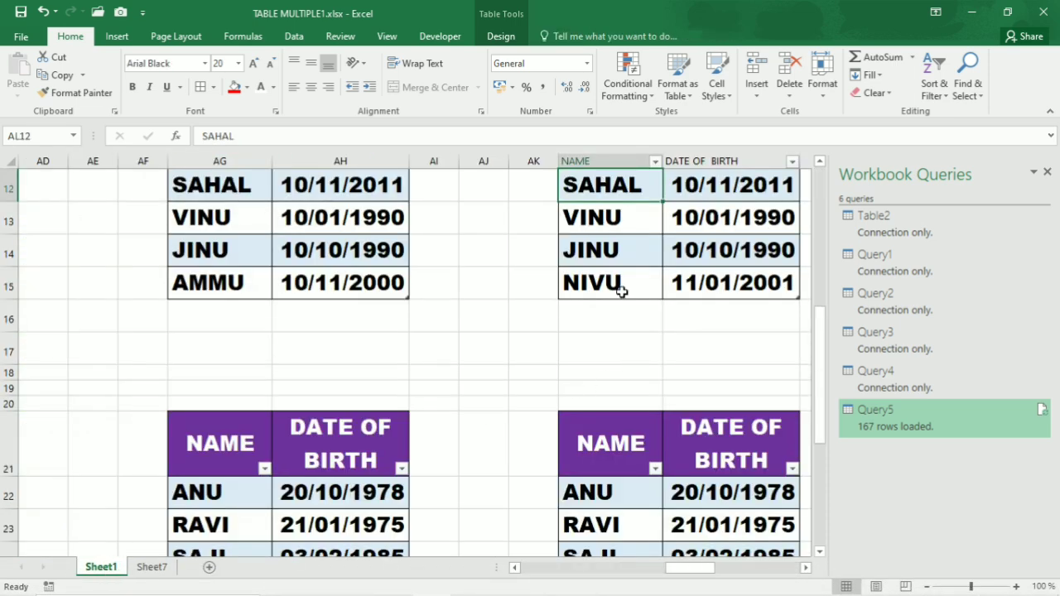
left_click(613, 250)
key("Up")
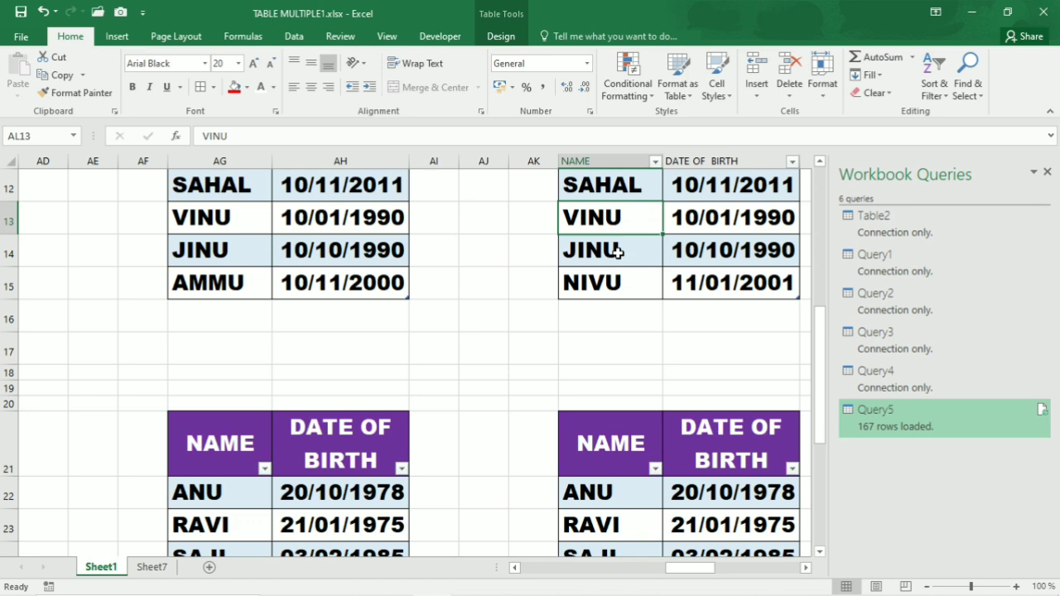
key("Up")
key("Up")
key("Up")
key("Up")
key("Up")
key("Up")
key("Up")
key("Up")
key("Up")
key("Down")
key("Down")
key("Down")
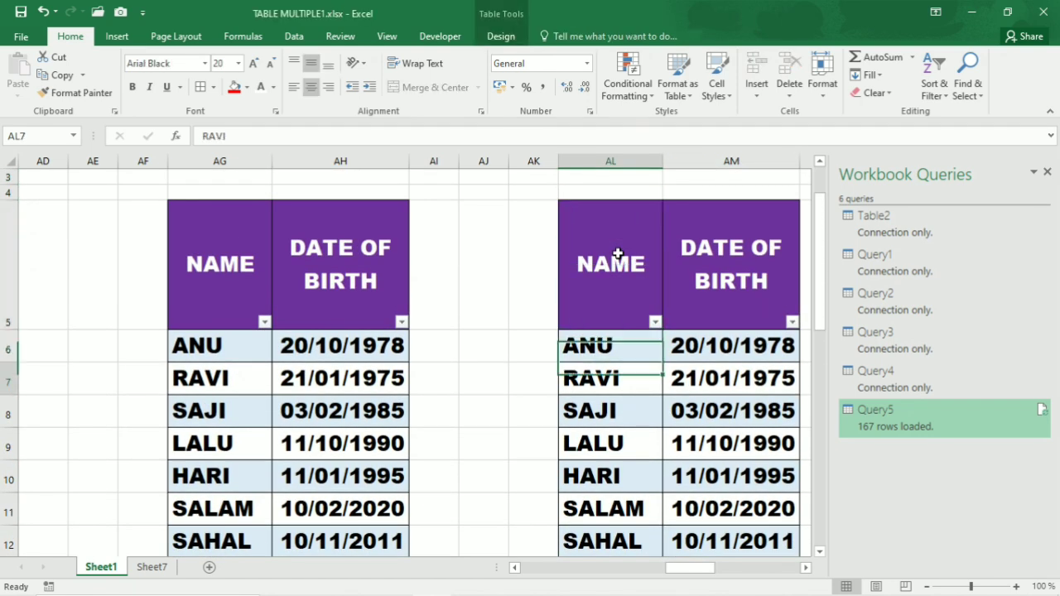
key("Down")
key("Down")
key("Down")
key("Down")
key("Down")
key("Down")
key("Down")
key("Down")
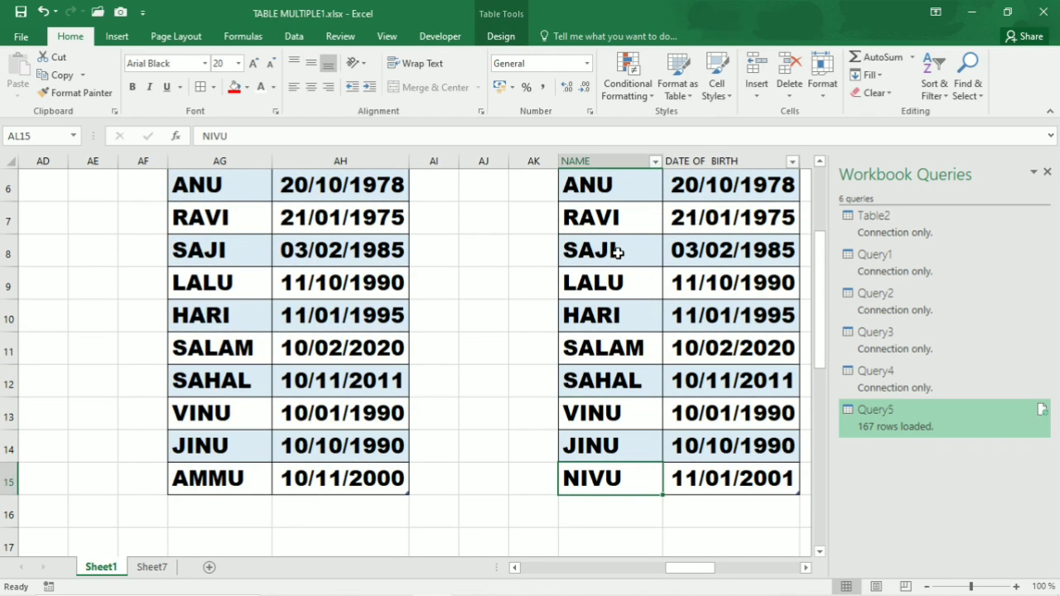
Step: On Sheet1, add a new record in row 16 of the upper table in columns AL:AM with a person's name and date of birth
key("Up")
key("Down")
key("Down")
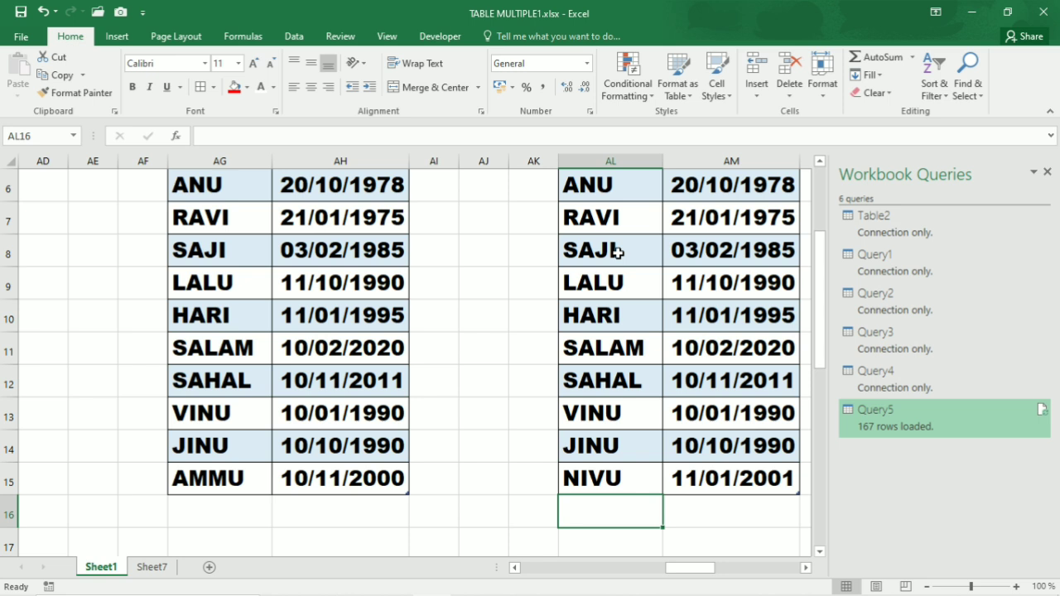
type("IZZA")
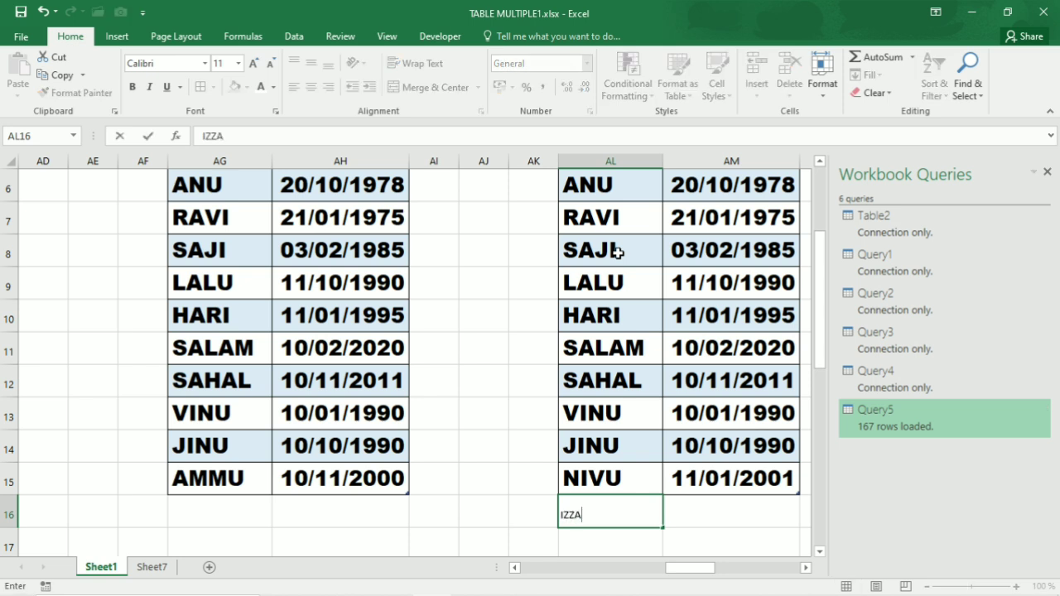
key("Tab")
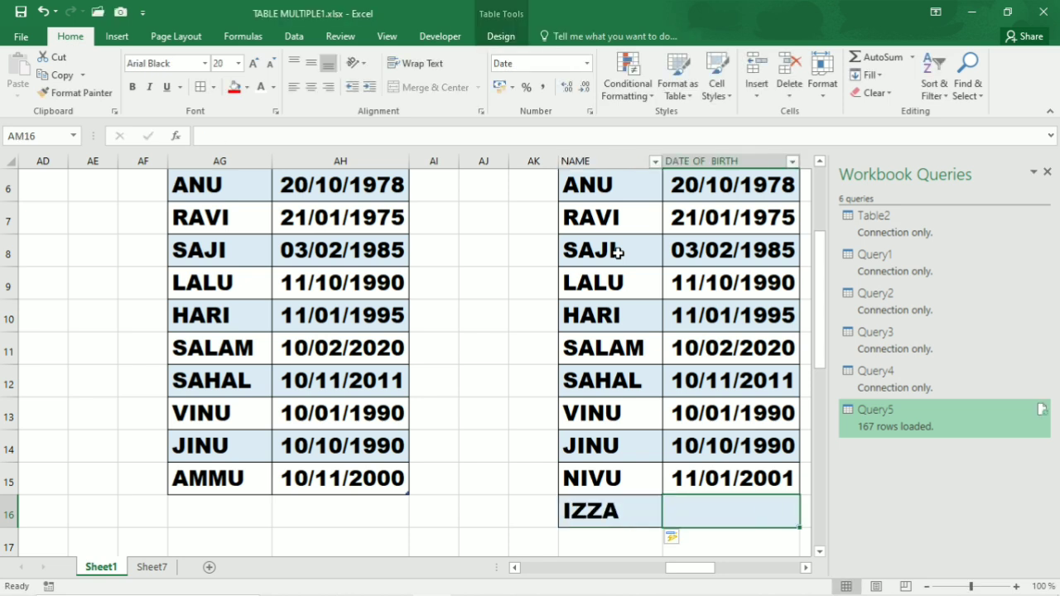
type("1")
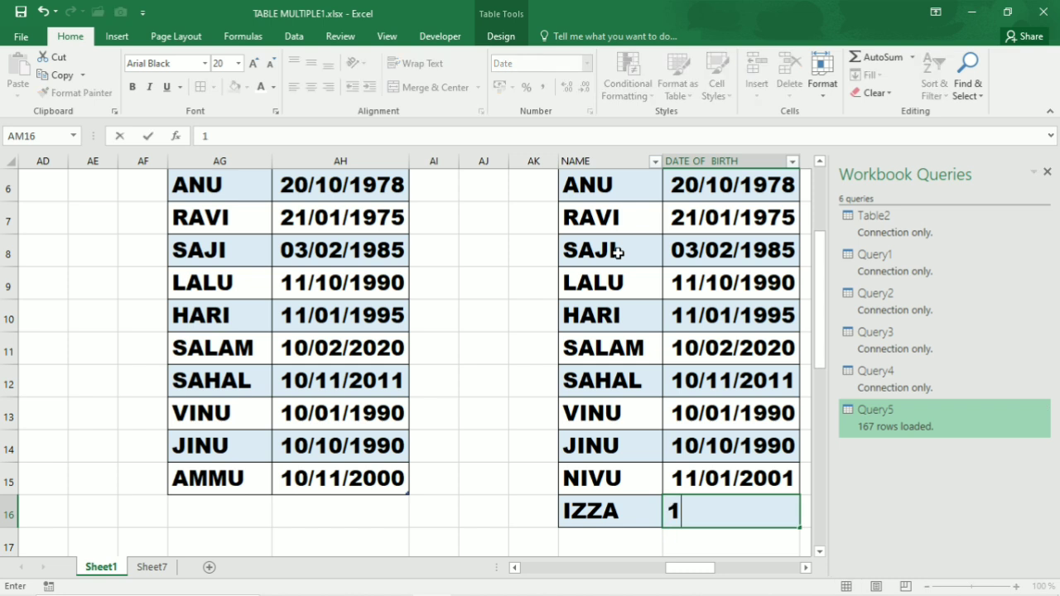
type("1-11-01")
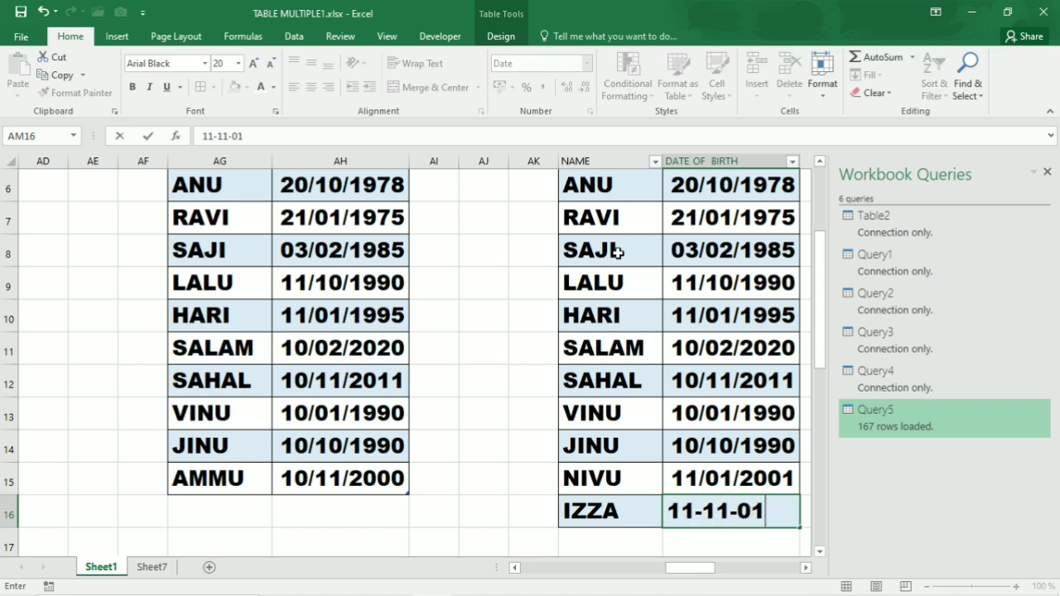
key("Return")
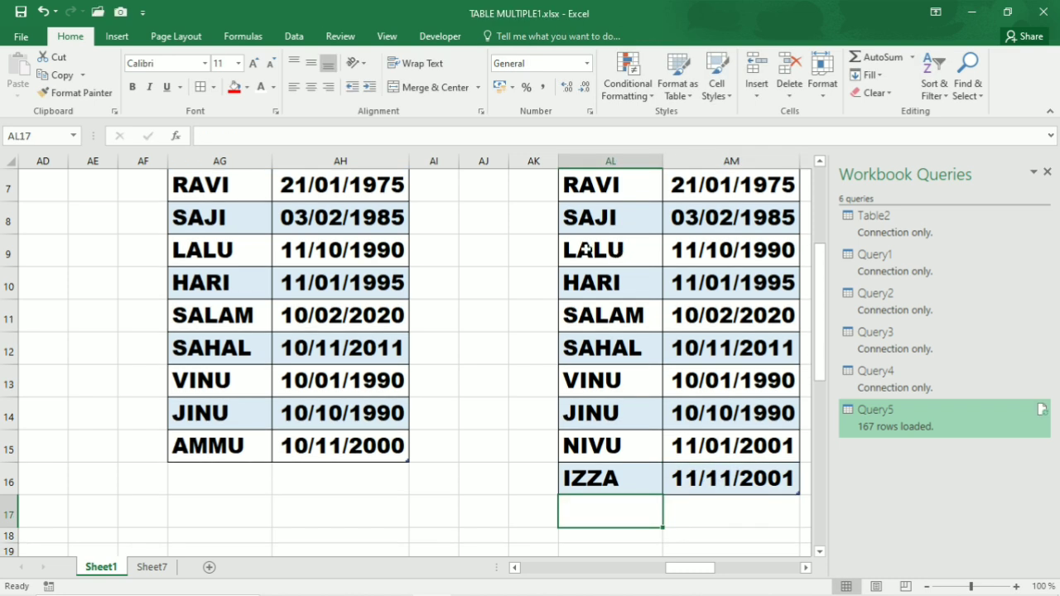
Step: Refresh the combined table on Sheet7 to bring in the new row 16 record, and check the entries just below row 60
left_click(151, 568)
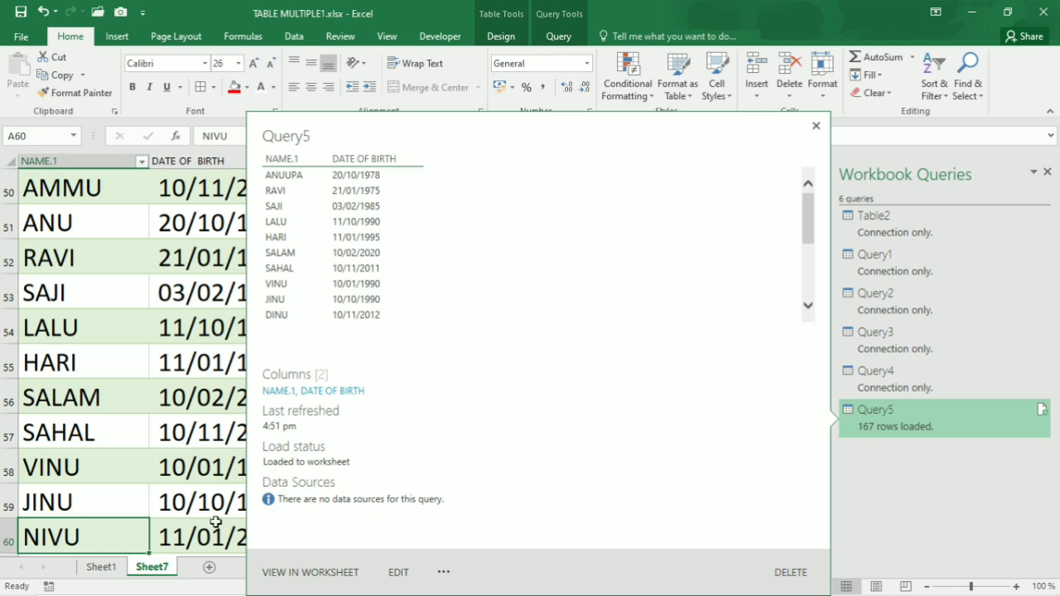
right_click(117, 531)
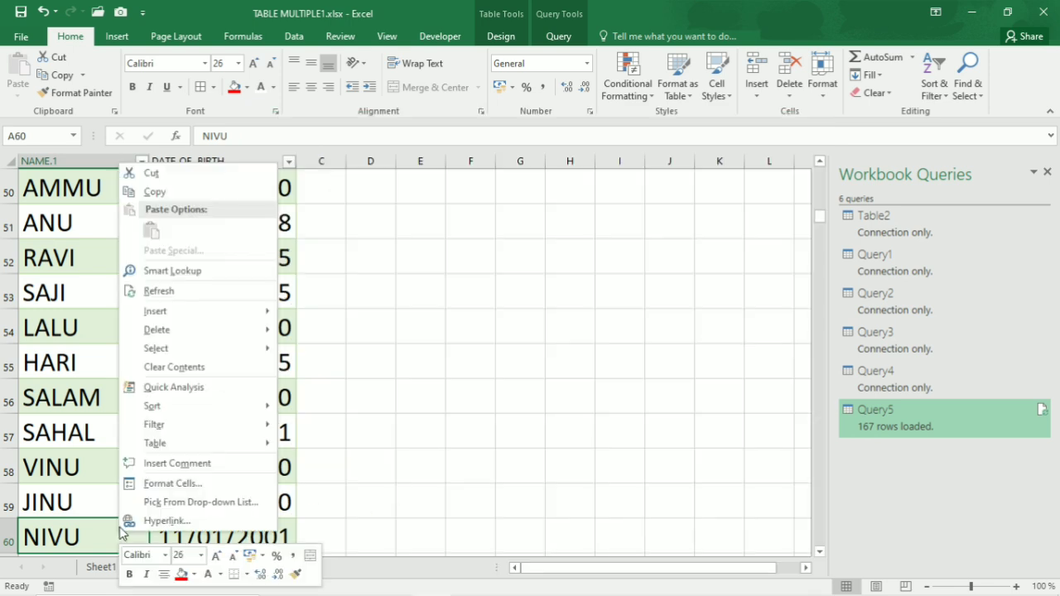
left_click(180, 292)
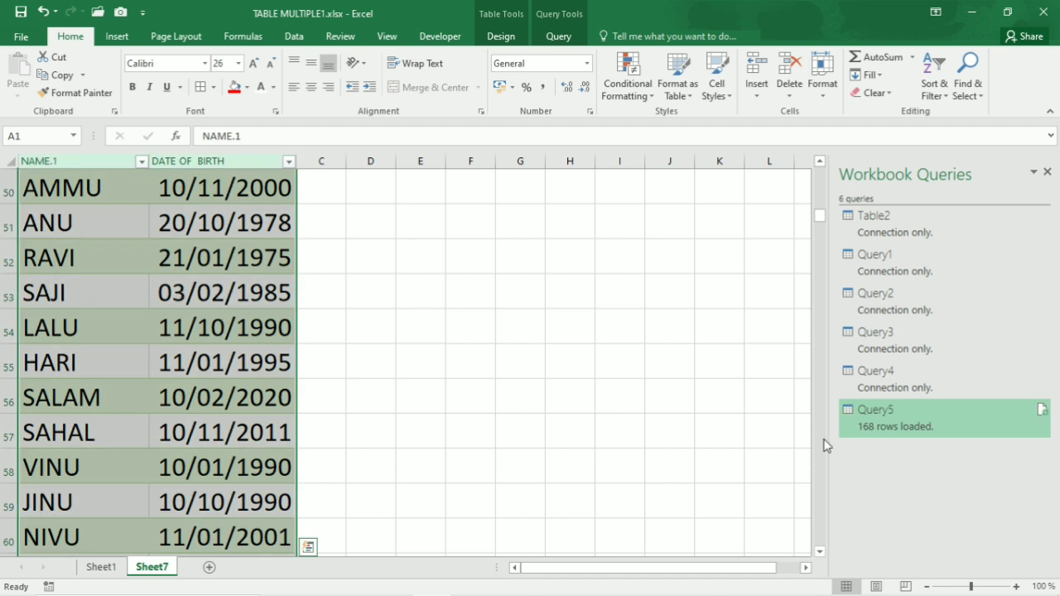
mouse_move(883, 432)
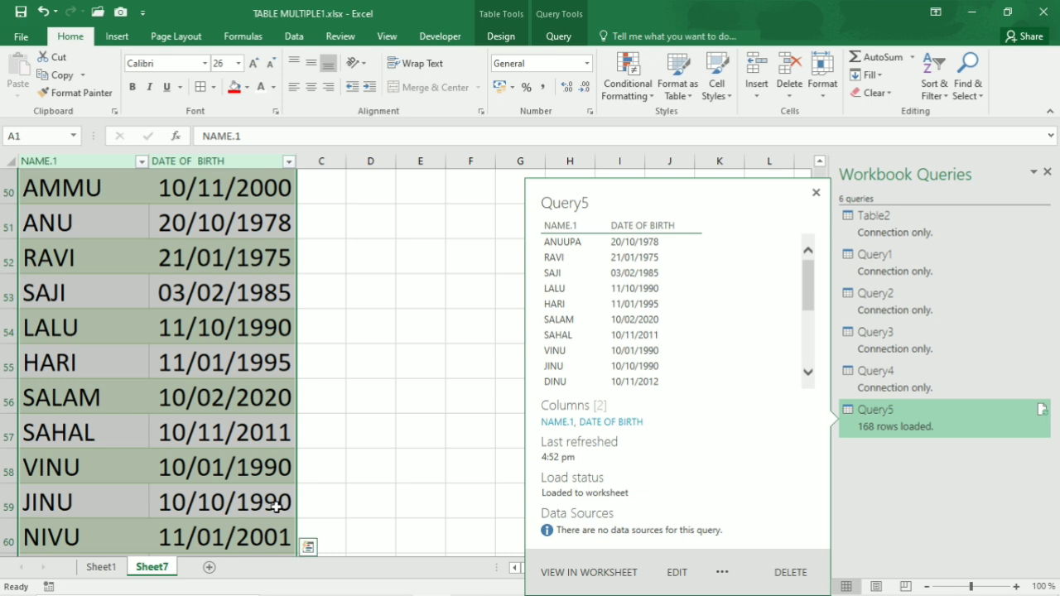
left_click(74, 539)
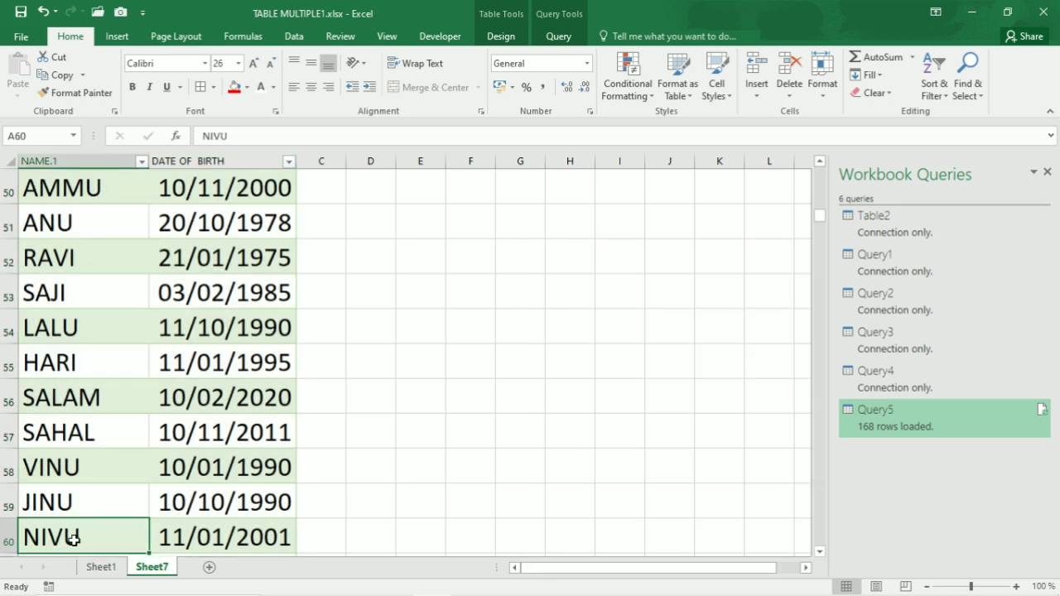
key("Down")
key("Down")
key("Up")
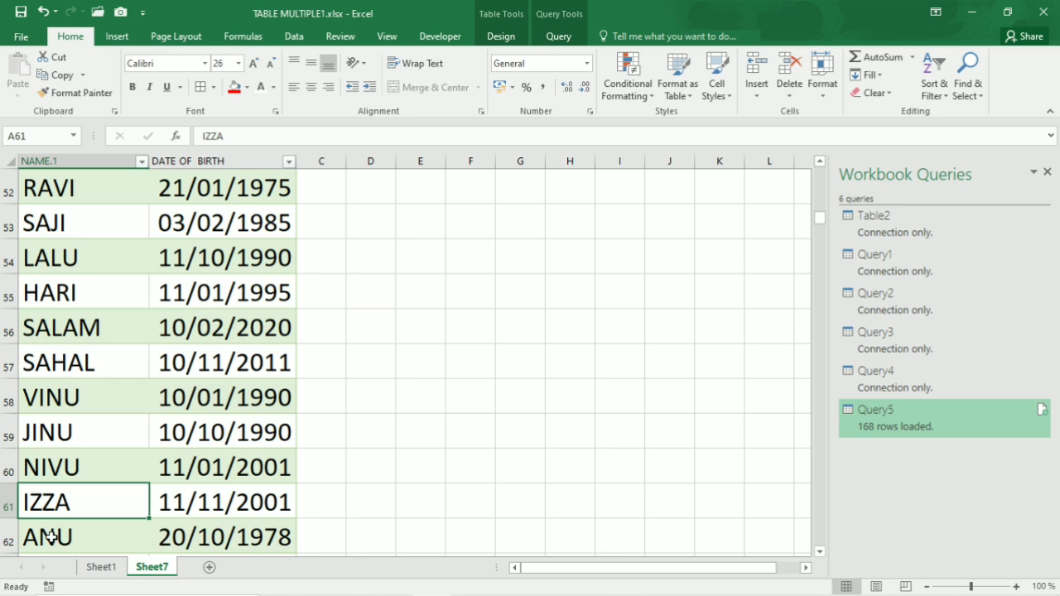
Step: On Sheet1, examine the upper and lower NAME and DATE OF BIRTH tables in columns AG:AH and AL:AM down to their last rows
left_click(104, 571)
left_click(350, 455)
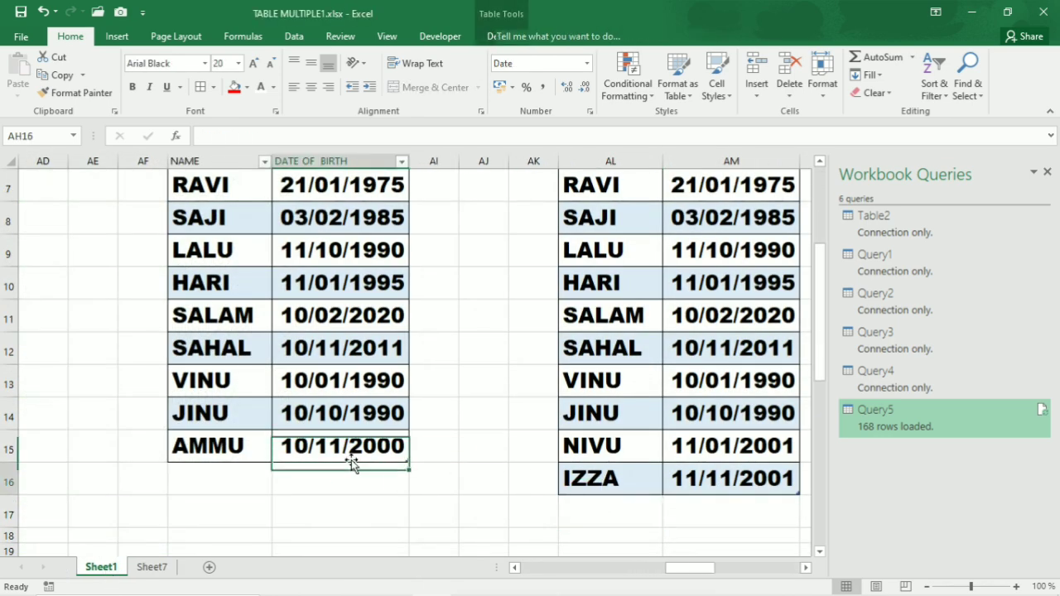
key("Down")
key("Down")
key("Down")
key("Down")
key("Down")
key("Down")
key("Down")
key("Down")
key("Down")
key("Down")
key("Down")
key("Down")
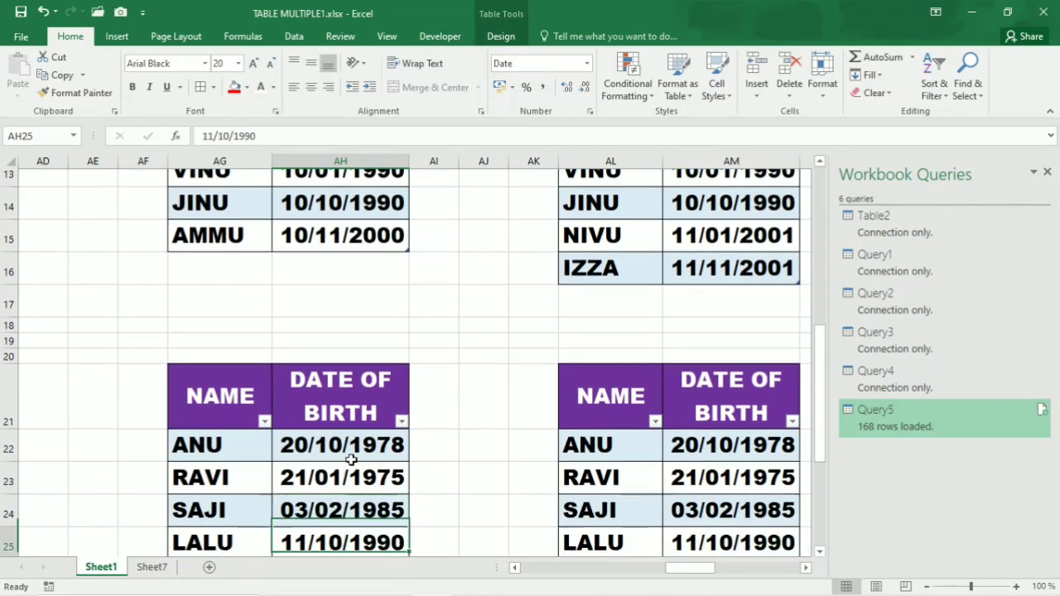
key("Down")
key("Down")
key("Down")
key("Down")
key("Down")
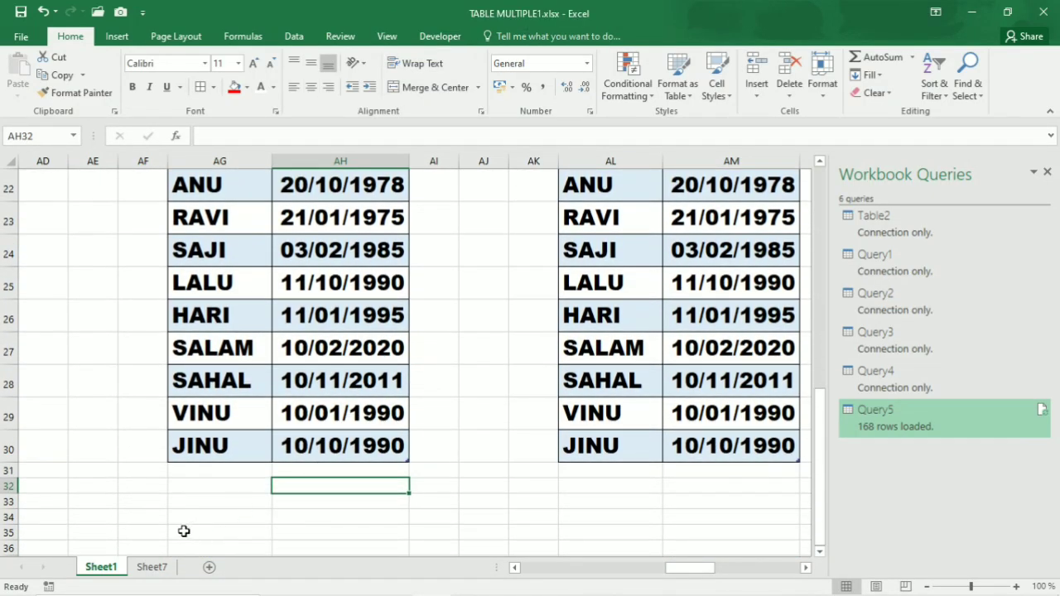
Step: Look through the combined table on Sheet7 from row 52 back up to its header row
left_click(151, 568)
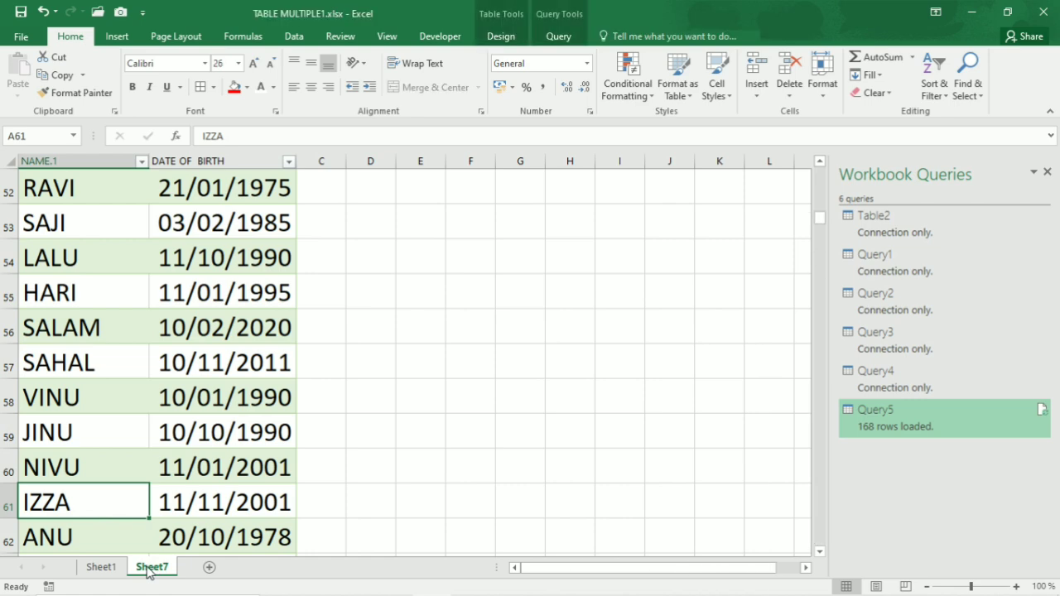
left_click(108, 572)
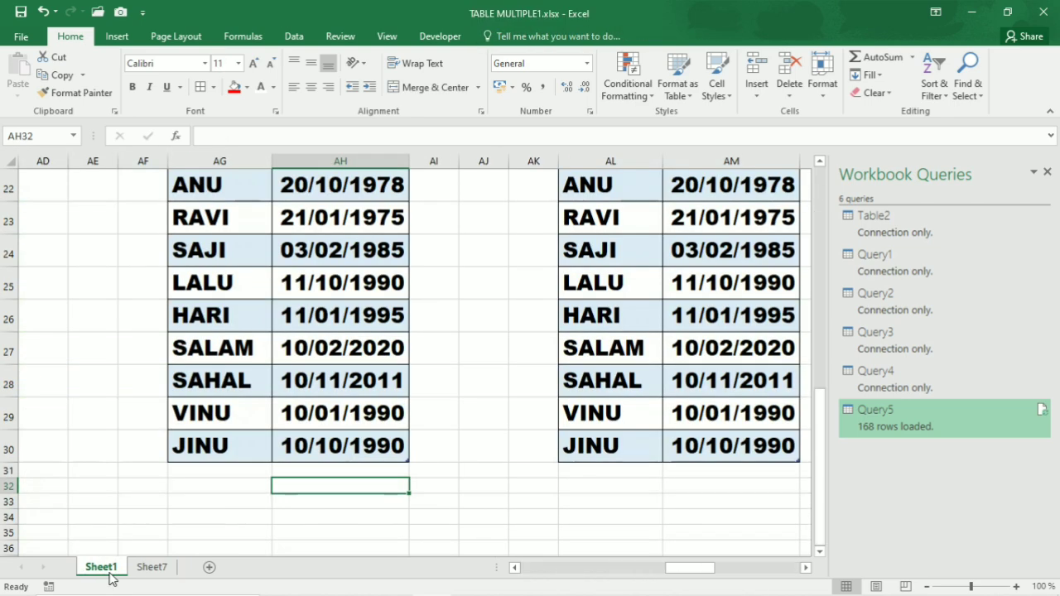
left_click(153, 570)
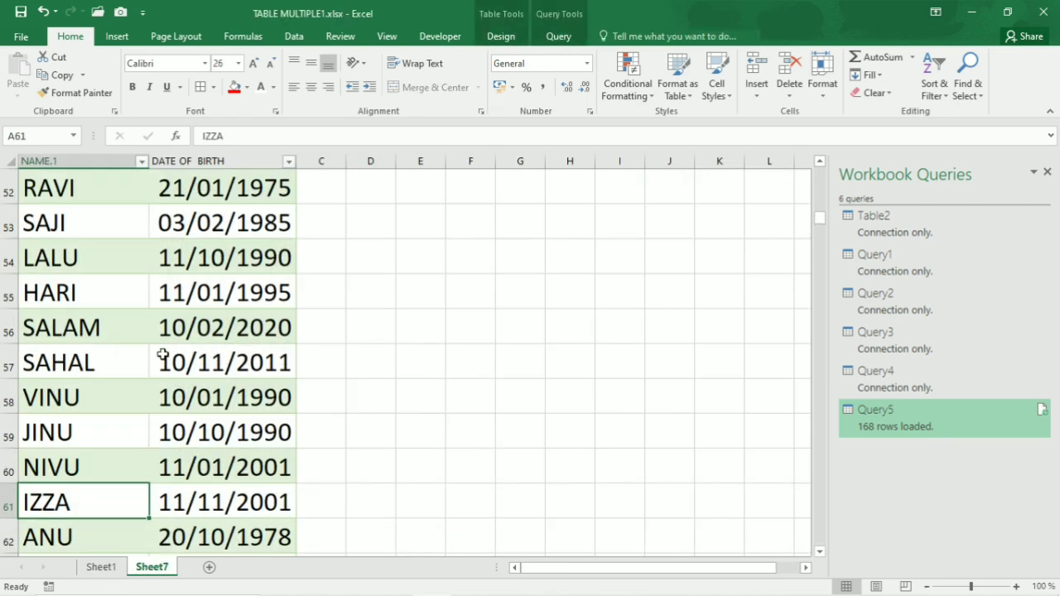
left_click(231, 200)
key("Up")
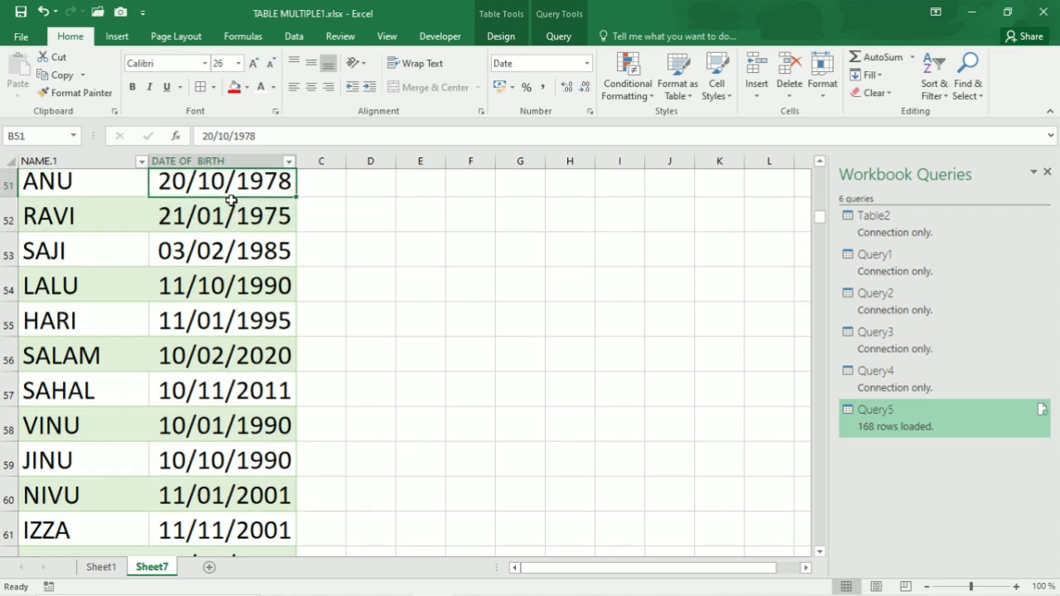
key("Up")
key("Up")
key("Up")
key("Up")
key("Up")
key("Up")
key("Up")
key("Up")
key("Up")
key("Up")
key("Up")
key("Up")
key("Up")
key("Up")
key("Up")
key("Up")
key("Up")
key("Up")
key("Up")
key("Up")
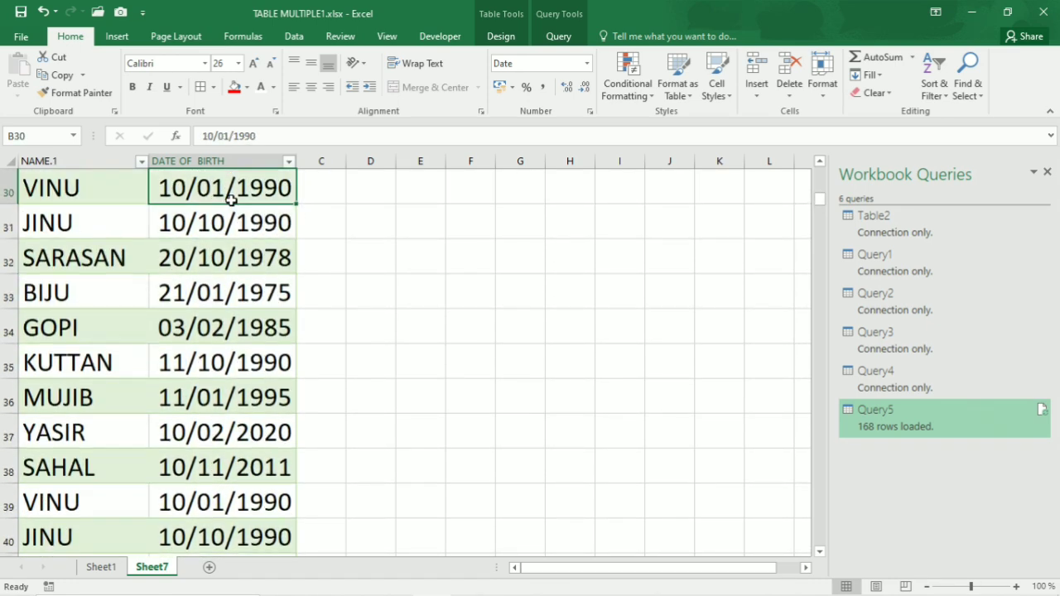
key("Up")
key("Up")
key("Up")
key("Up")
key("Up")
key("Up")
key("Up")
key("Up")
key("Up")
key("Up")
key("Up")
key("Up")
key("Up")
key("Up")
key("Up")
key("Up")
key("Up")
key("Up")
key("Up")
key("Up")
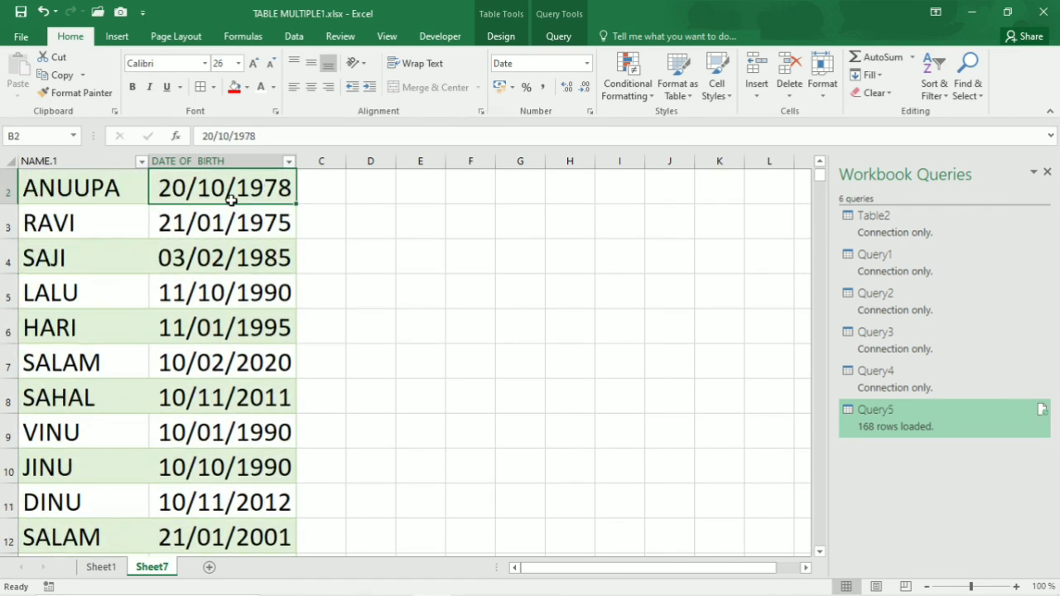
key("Up")
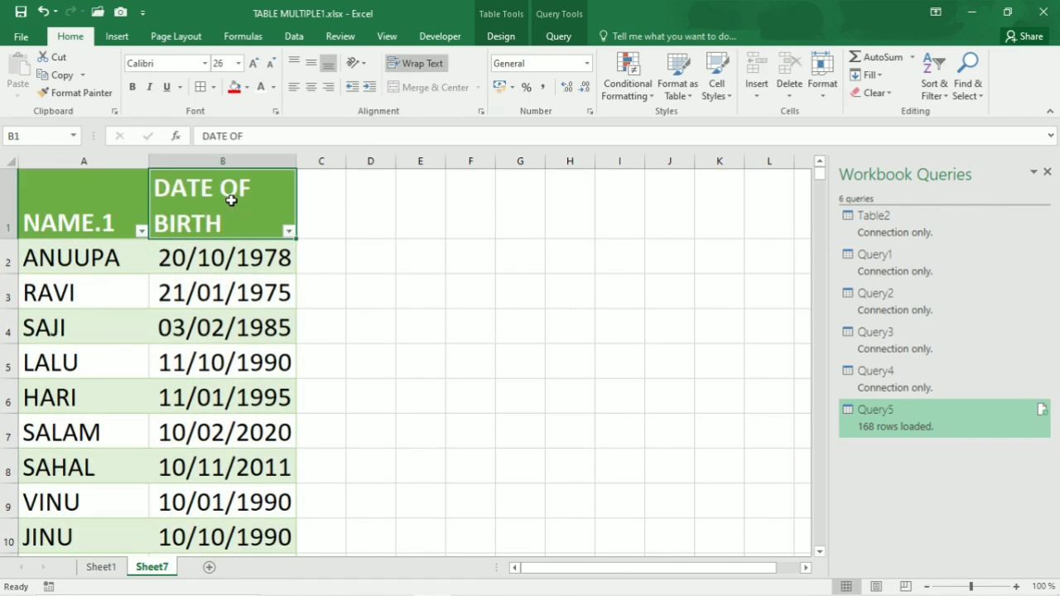
Step: Rename the NAME.1 header in cell A1 of the combined table to NAME OF CANDIDATE
left_click(73, 219)
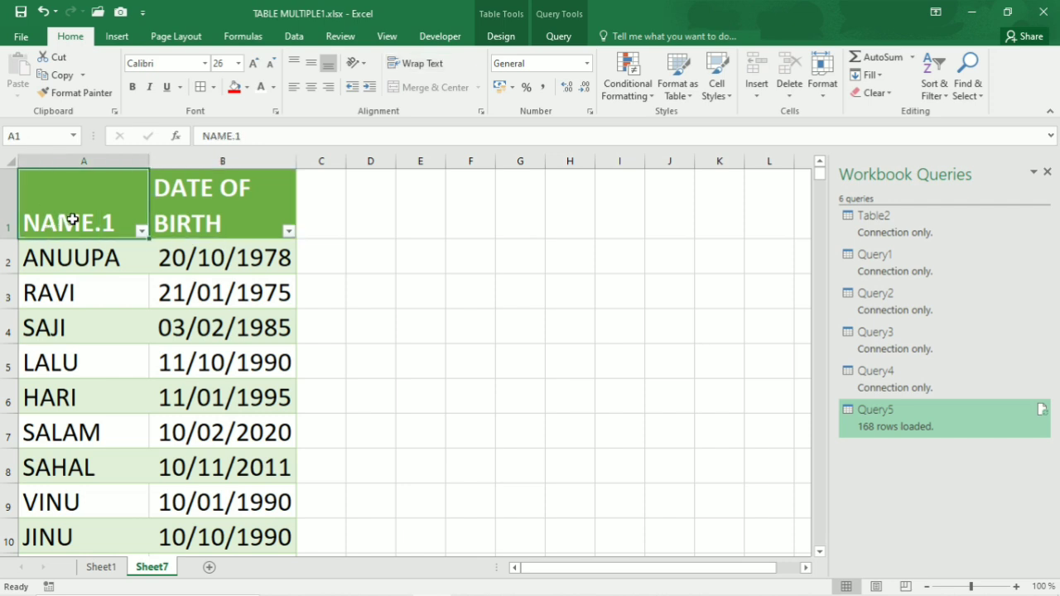
type("NAME")
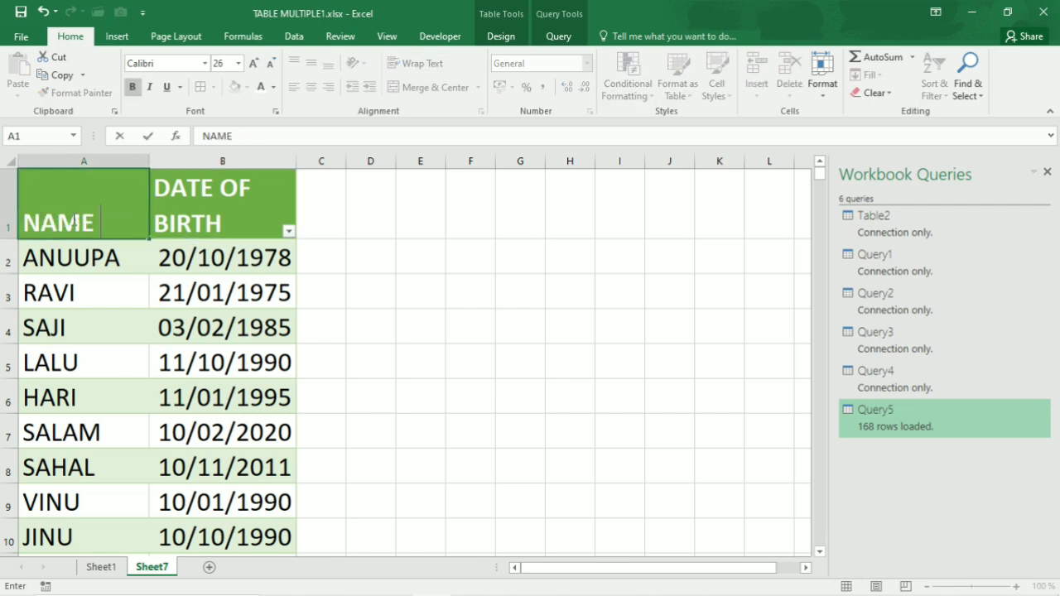
type(" OF CAN")
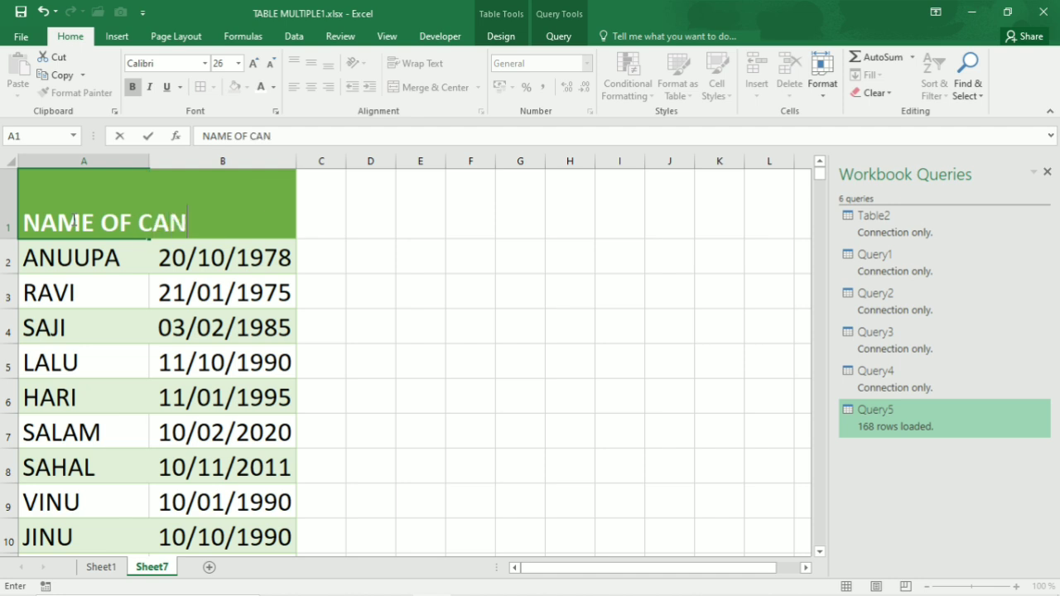
type("DIDATE")
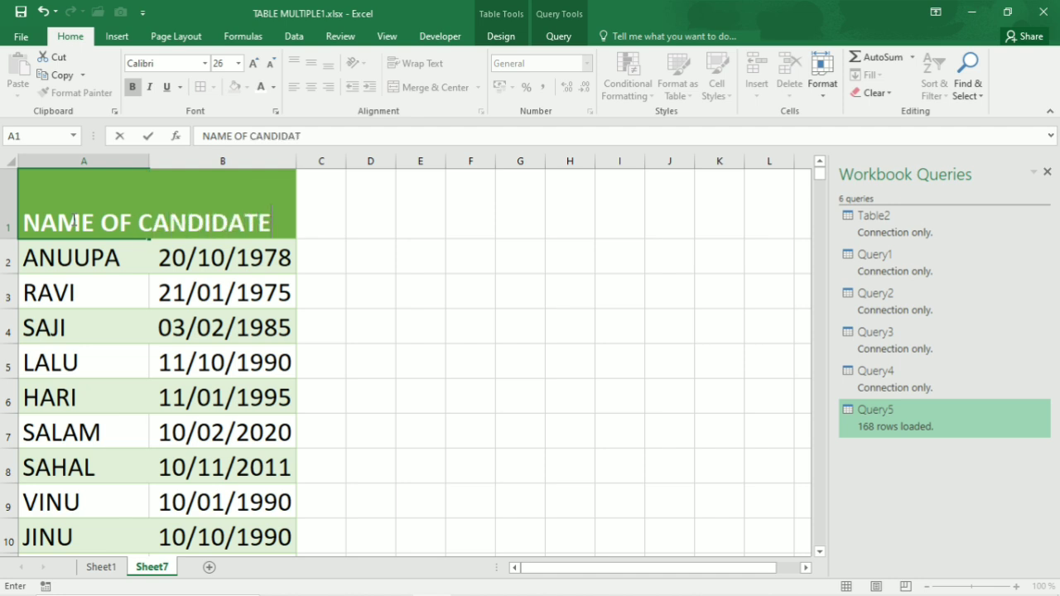
key("Return")
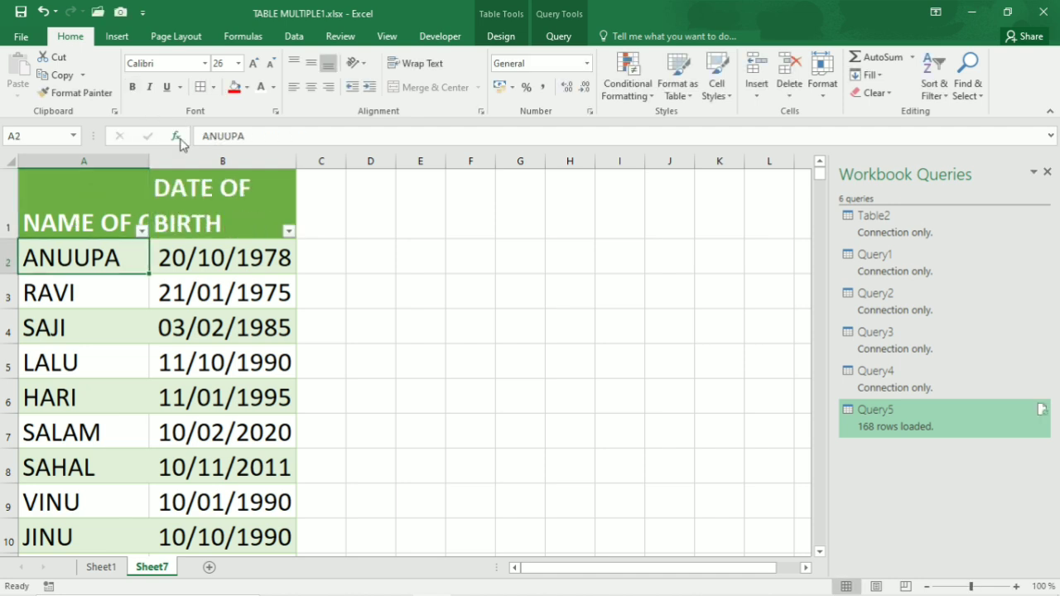
Step: Widen columns A and B and break the A1 header into two lines, NAME OF and CANDIDATE
left_click_drag(152, 161, 199, 160)
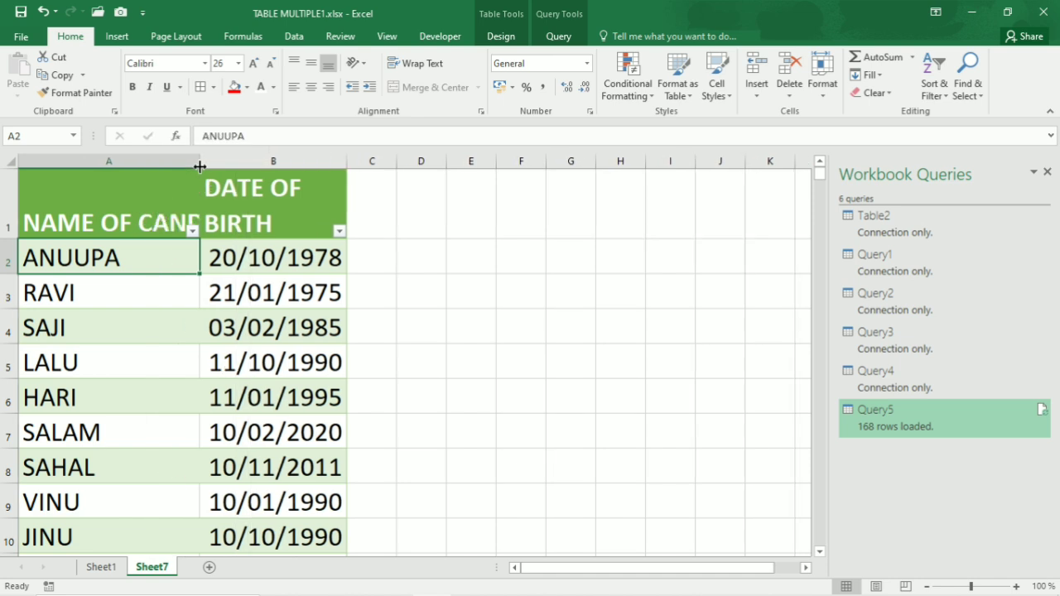
left_click_drag(346, 160, 421, 173)
double_click(142, 222)
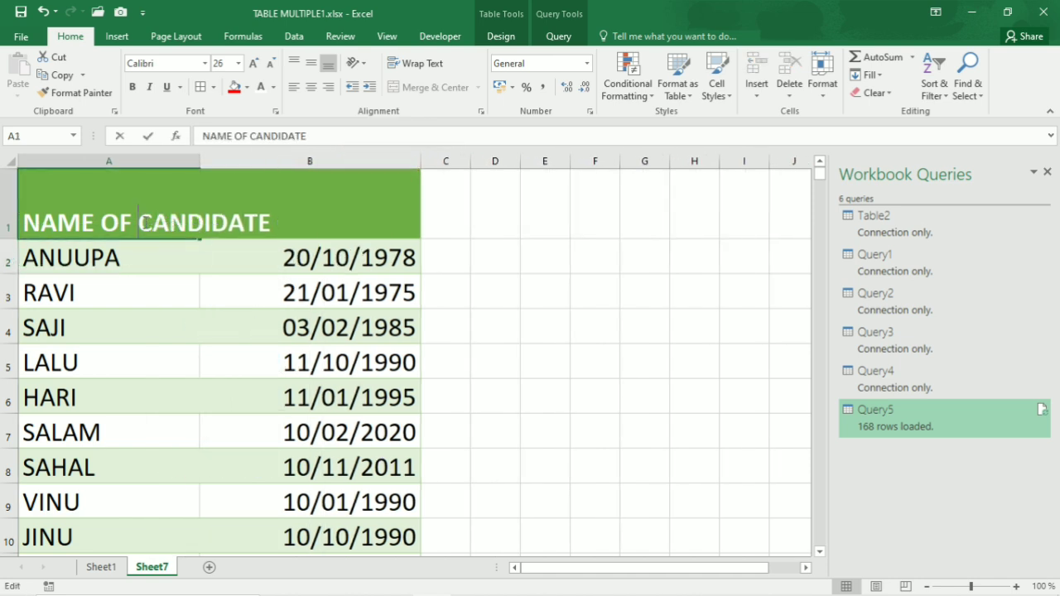
key("alt+Return")
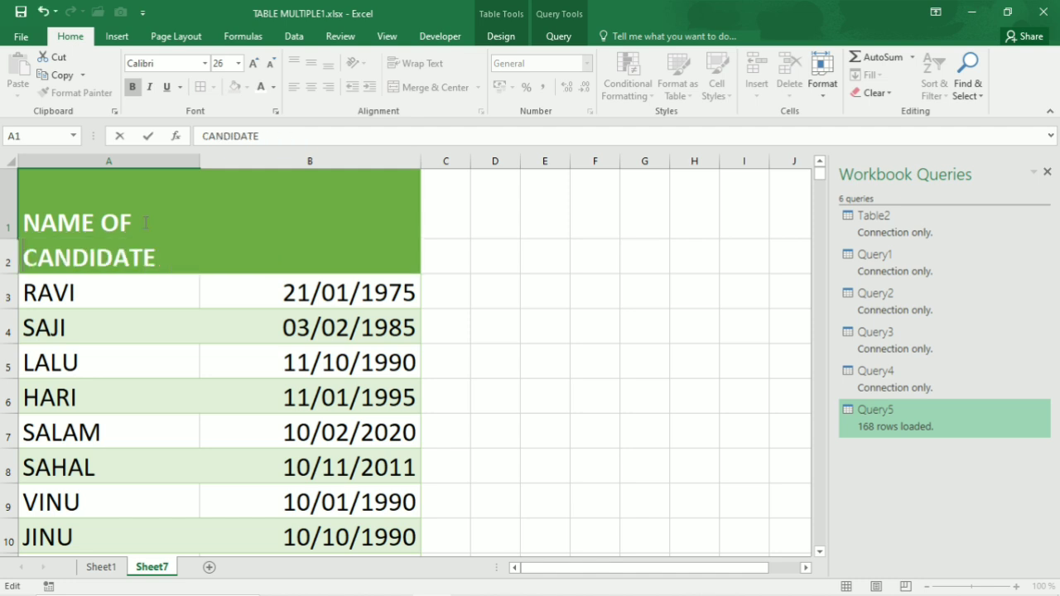
key("Return")
Step: Center the NAME OF CANDIDATE and DATE OF BIRTH headers both horizontally and vertically
left_click(124, 205)
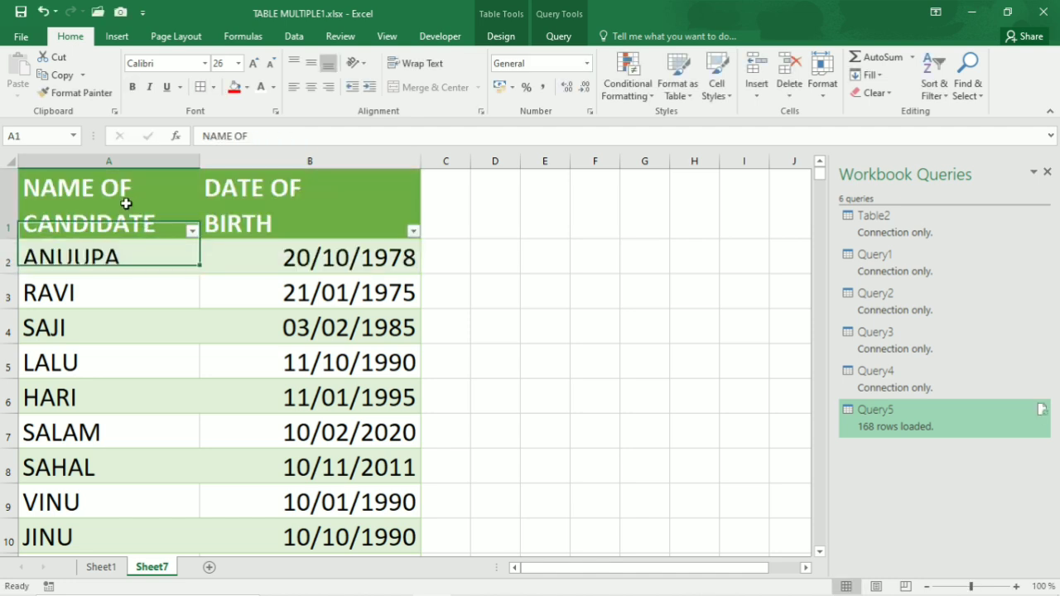
left_click(311, 64)
left_click(312, 87)
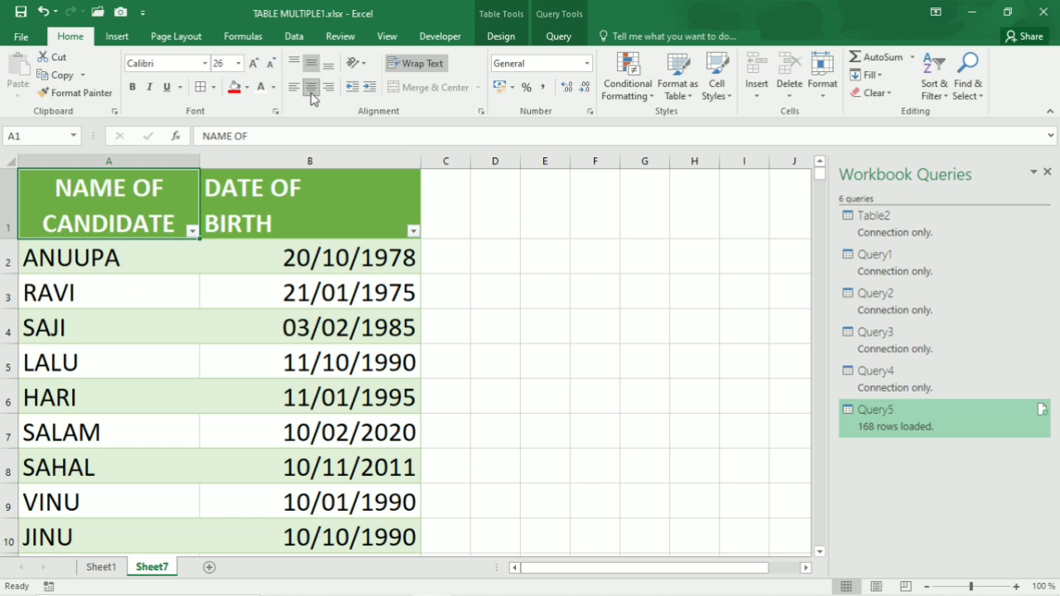
left_click(298, 225)
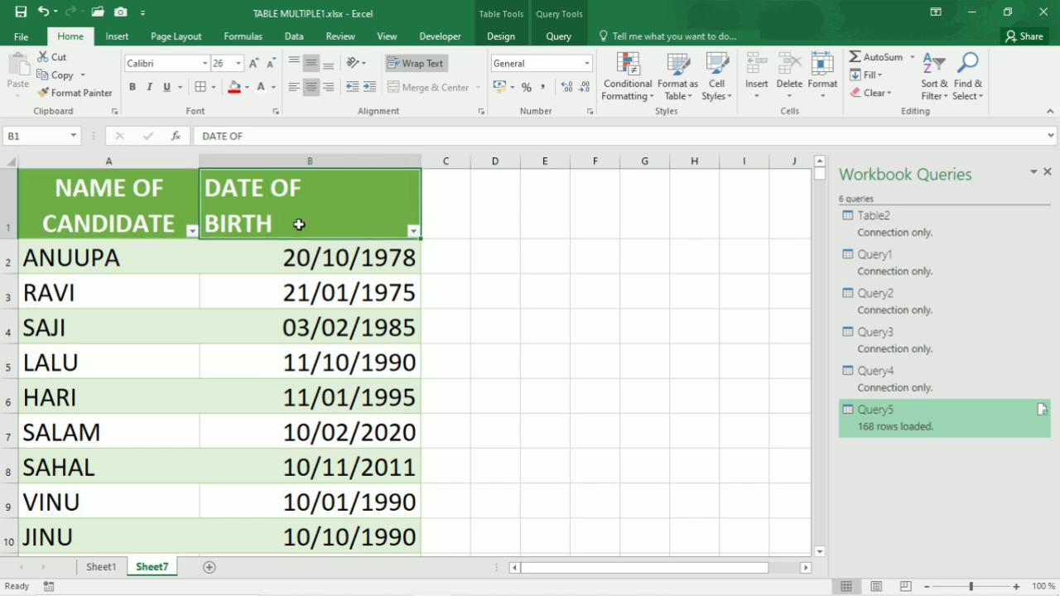
left_click(312, 87)
left_click(314, 64)
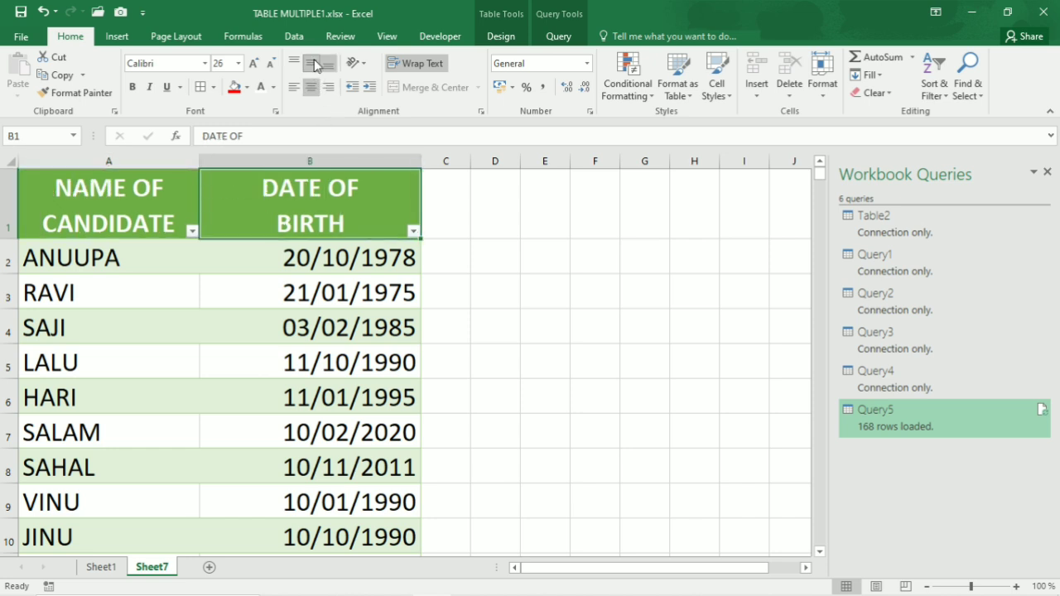
left_click(577, 351)
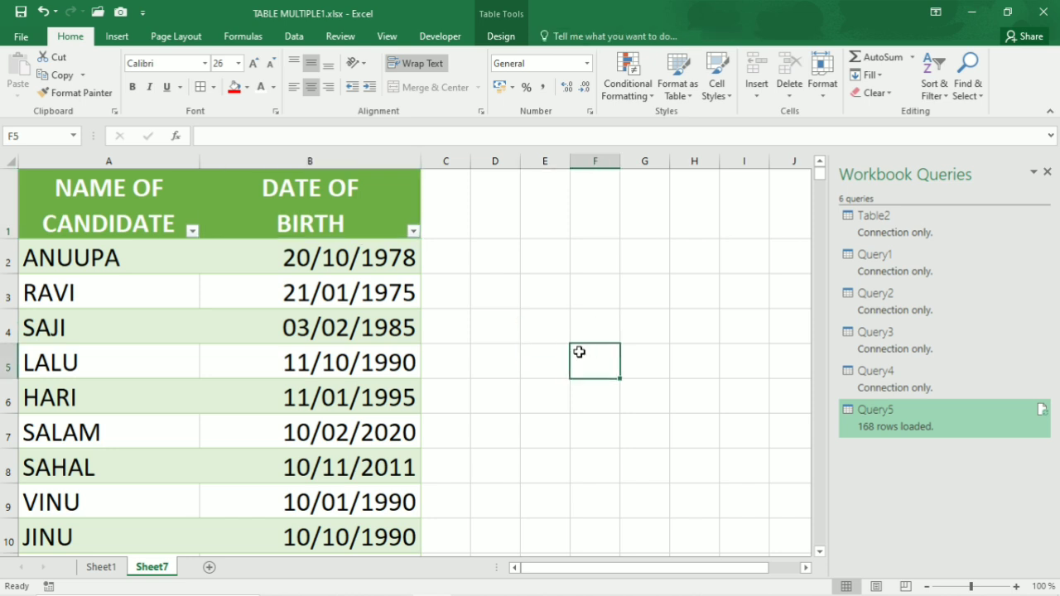
left_click(107, 283)
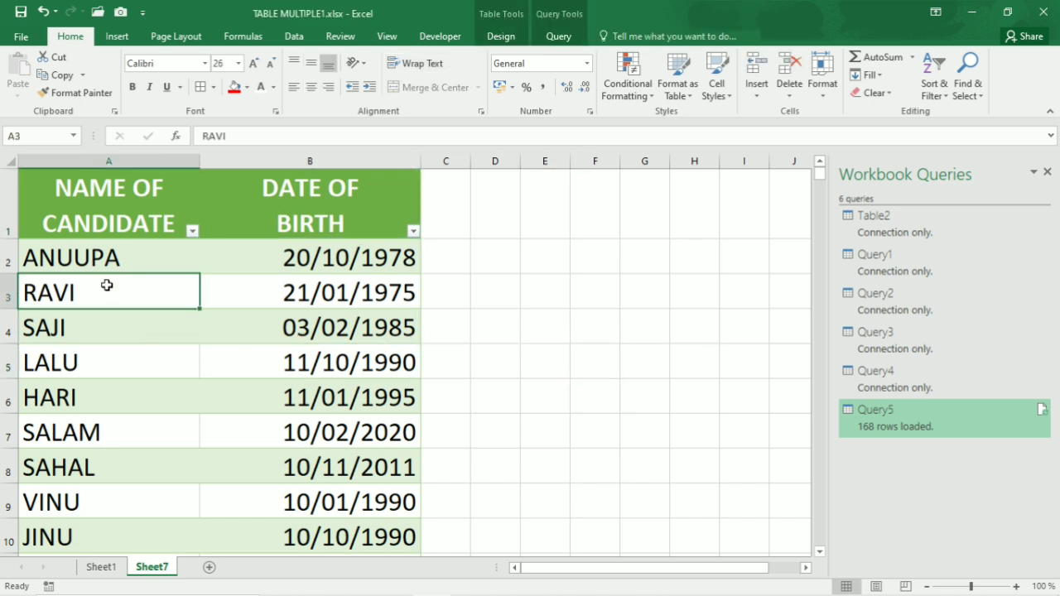
key("Up")
key("Up")
key("Down")
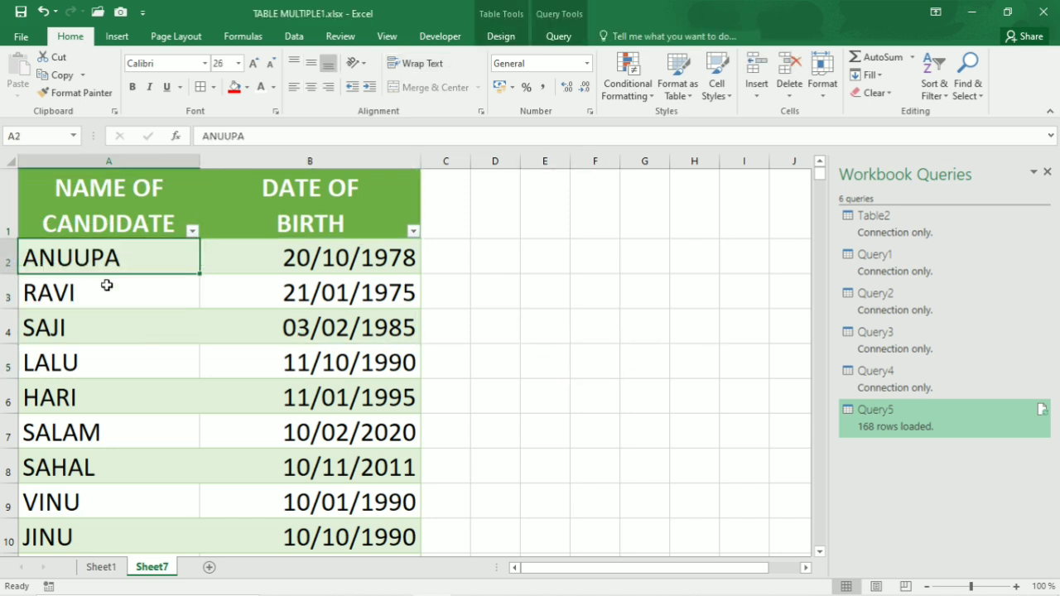